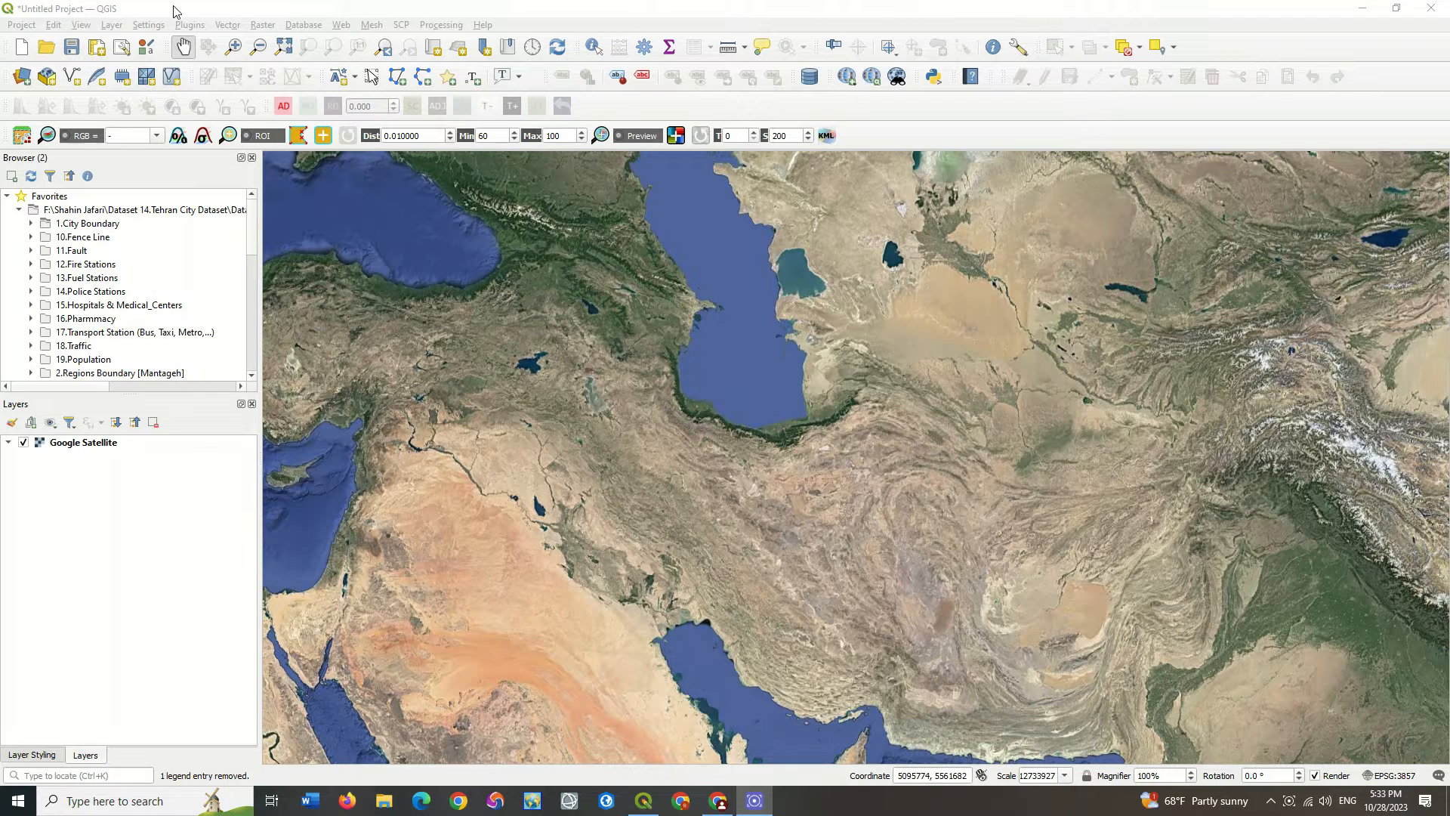
Step: Search the full list of available QGIS plugins for "sentinel"
left_click(187, 28)
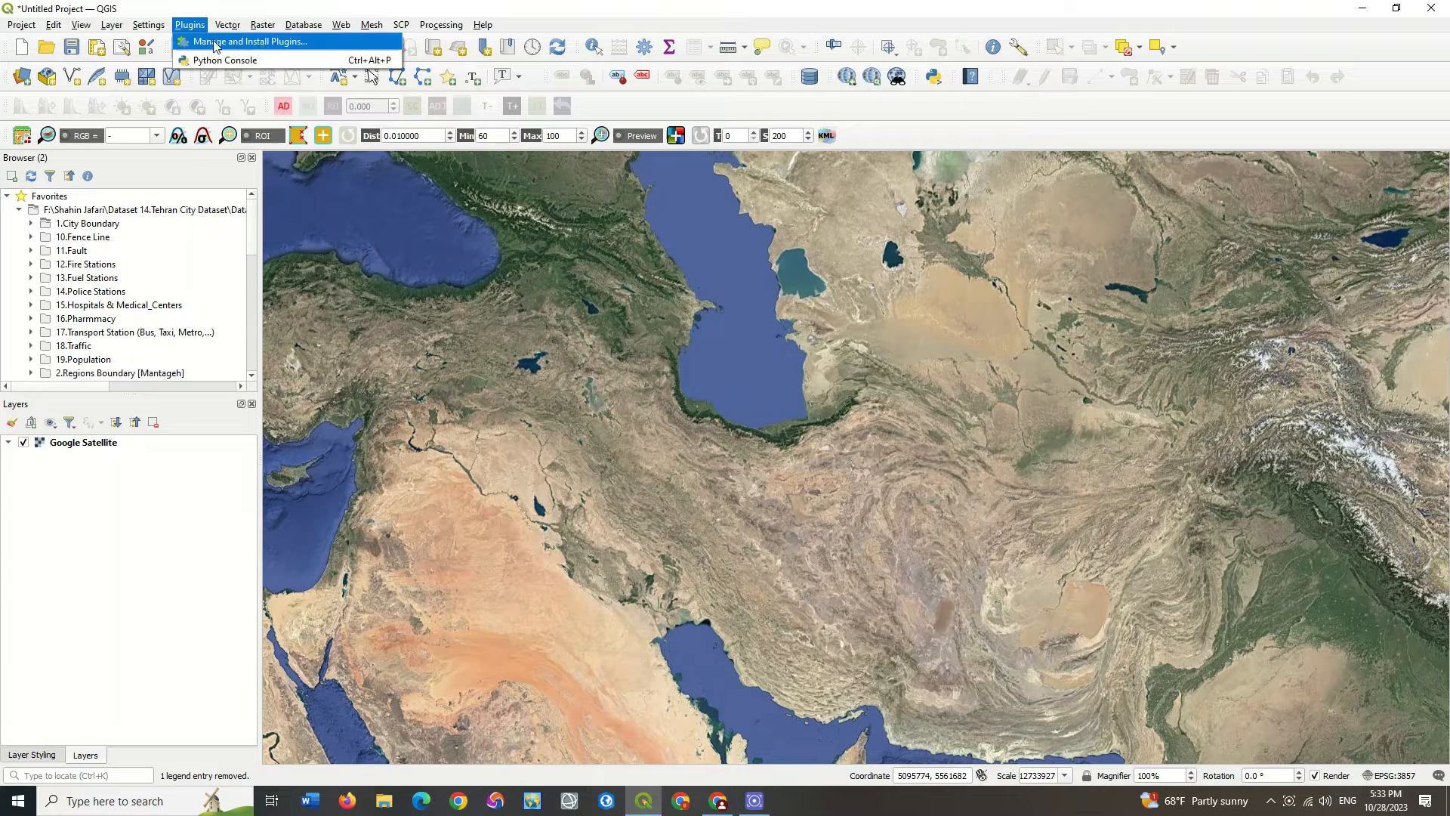
left_click(320, 44)
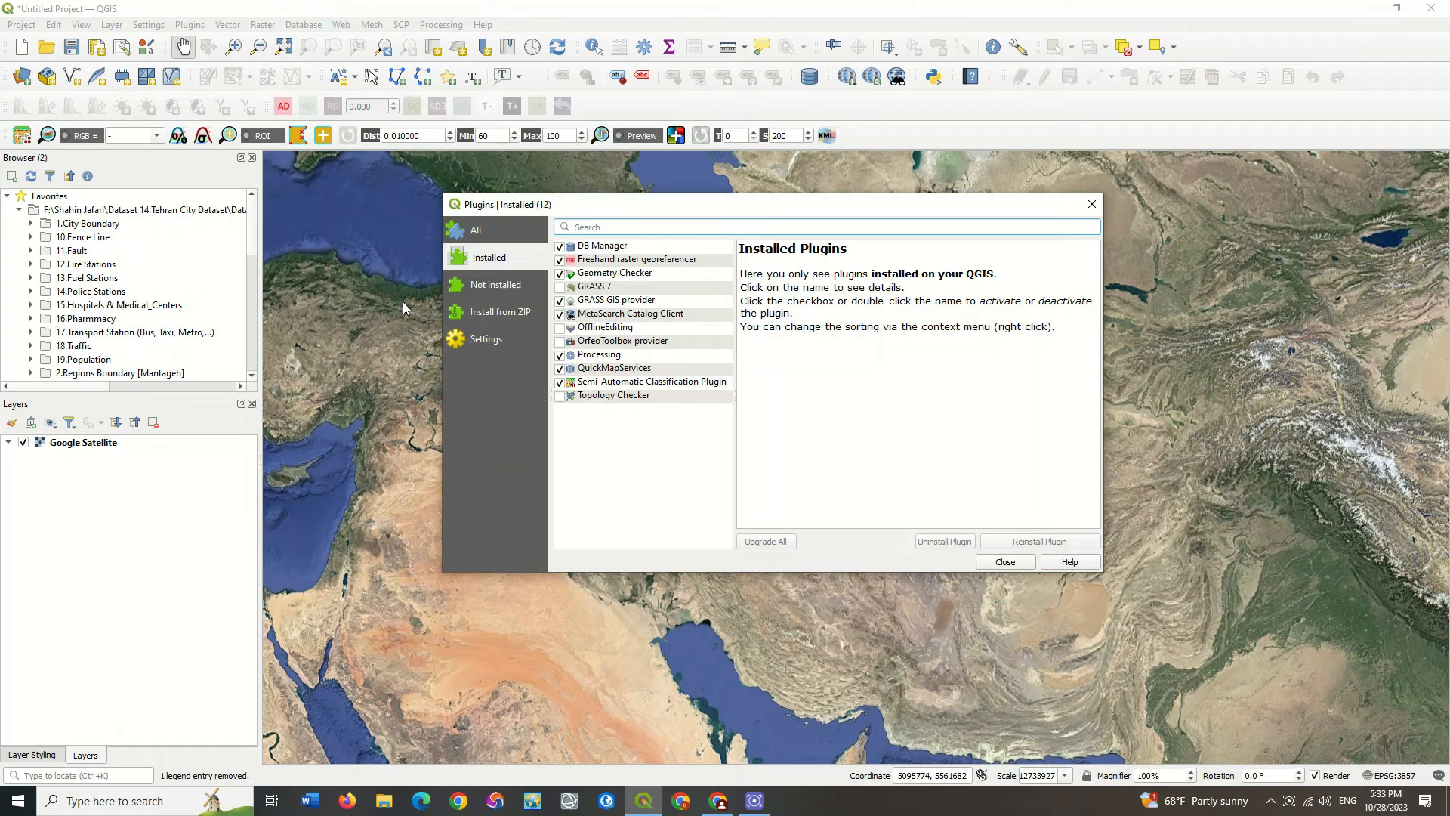
left_click(502, 239)
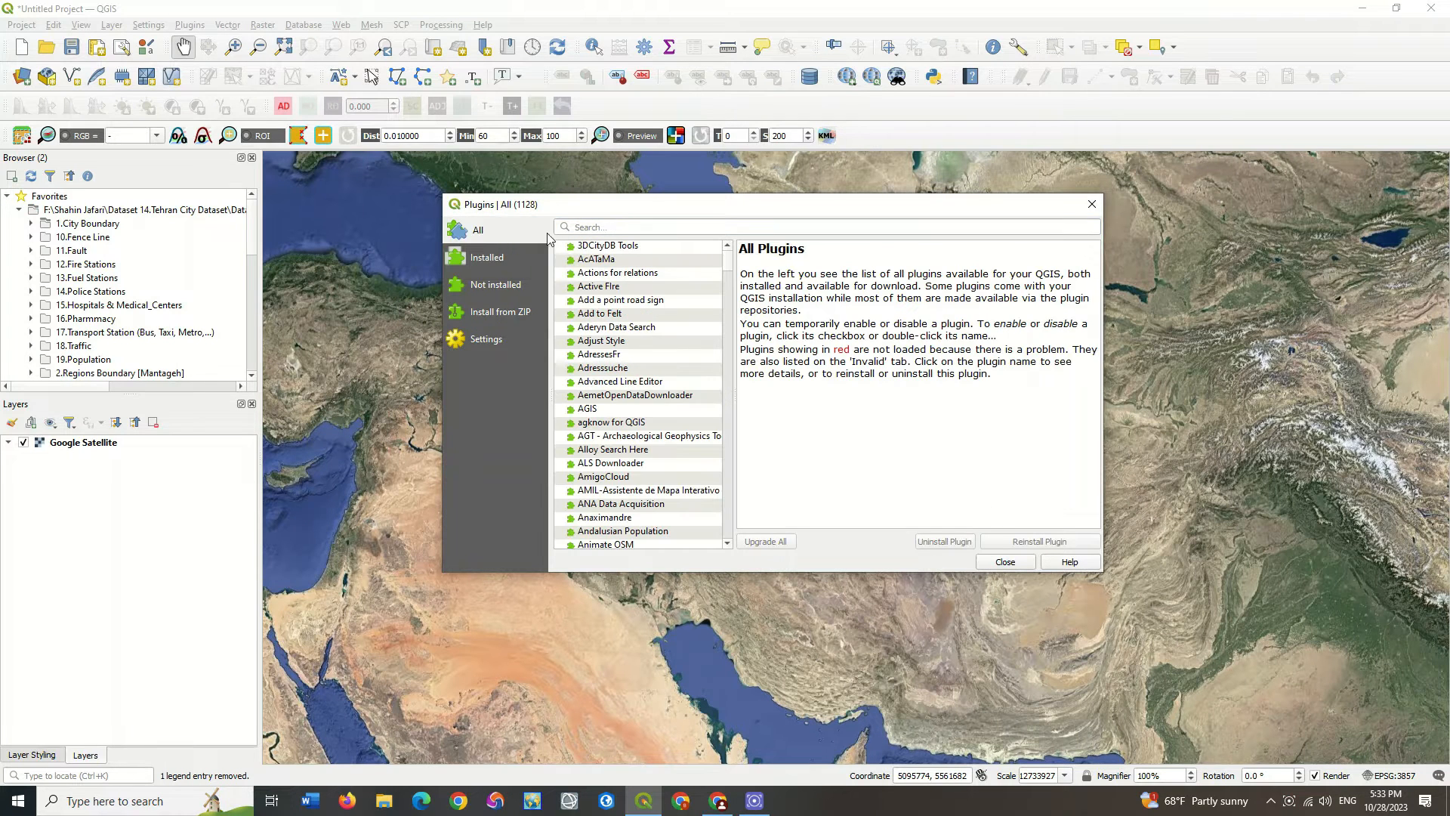
type("s")
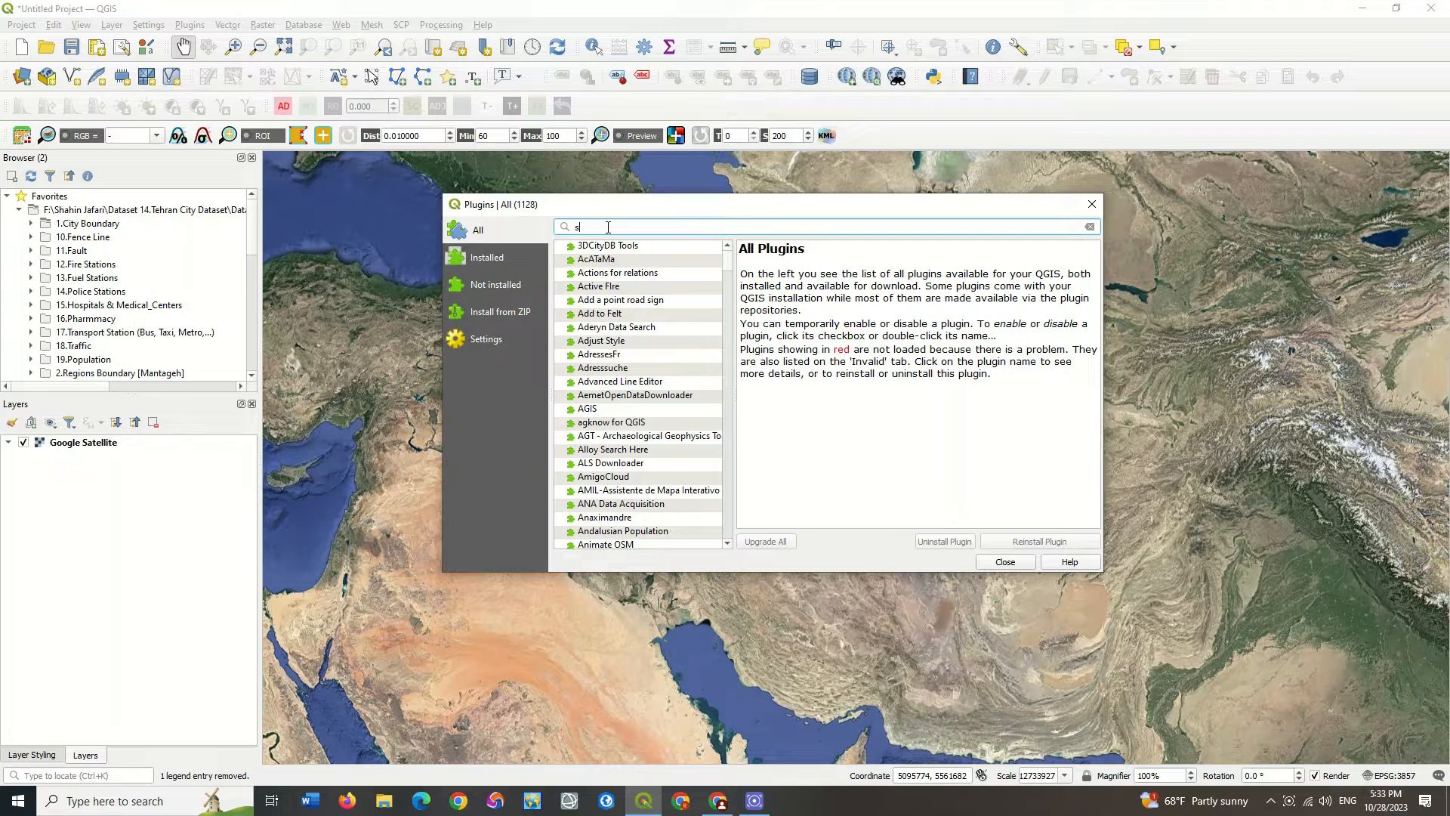
type("entinel")
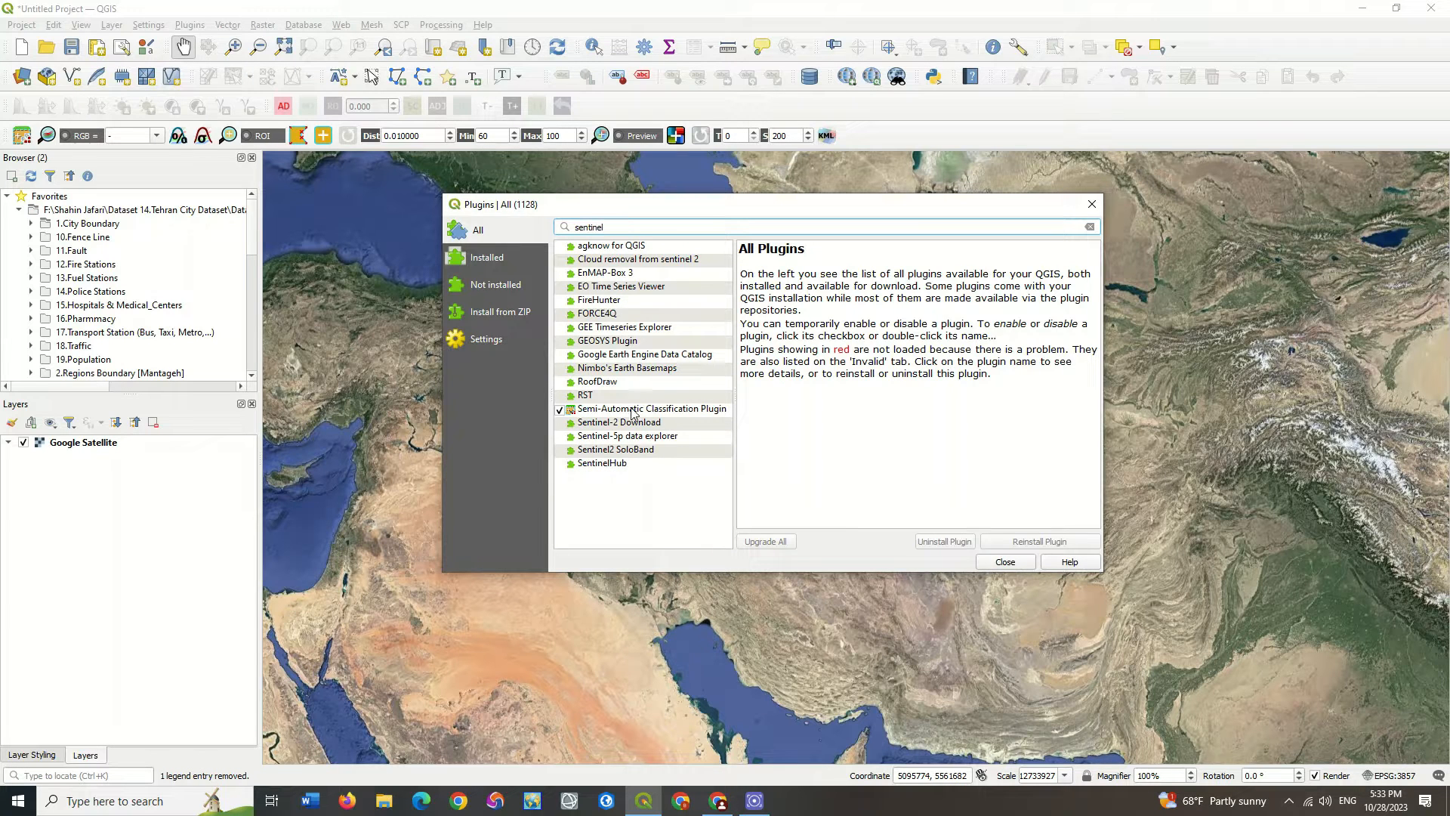
Step: Install the SentinelHub plugin and close the plugin manager
left_click(635, 464)
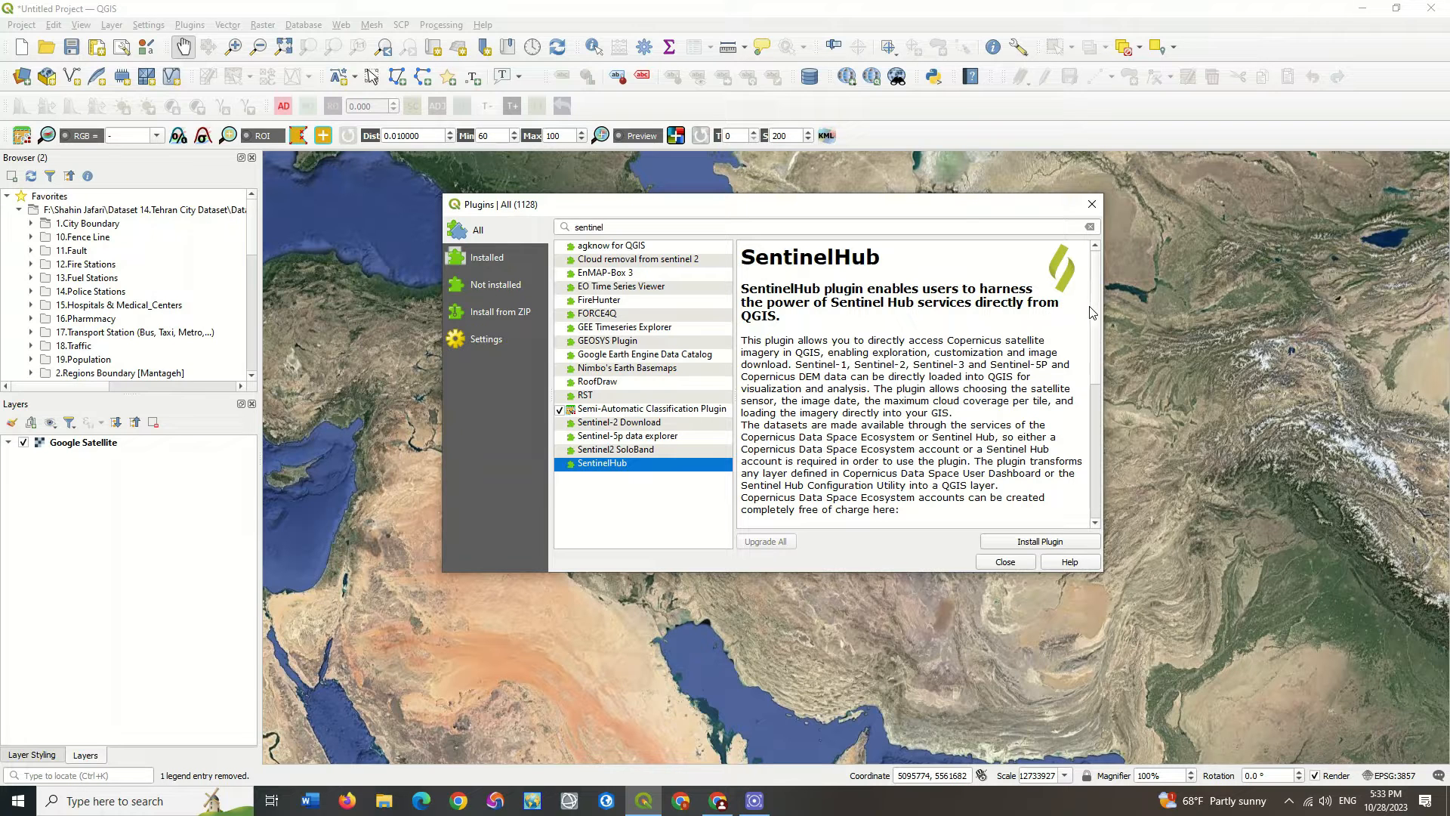
scroll(1095, 325, "down", 2)
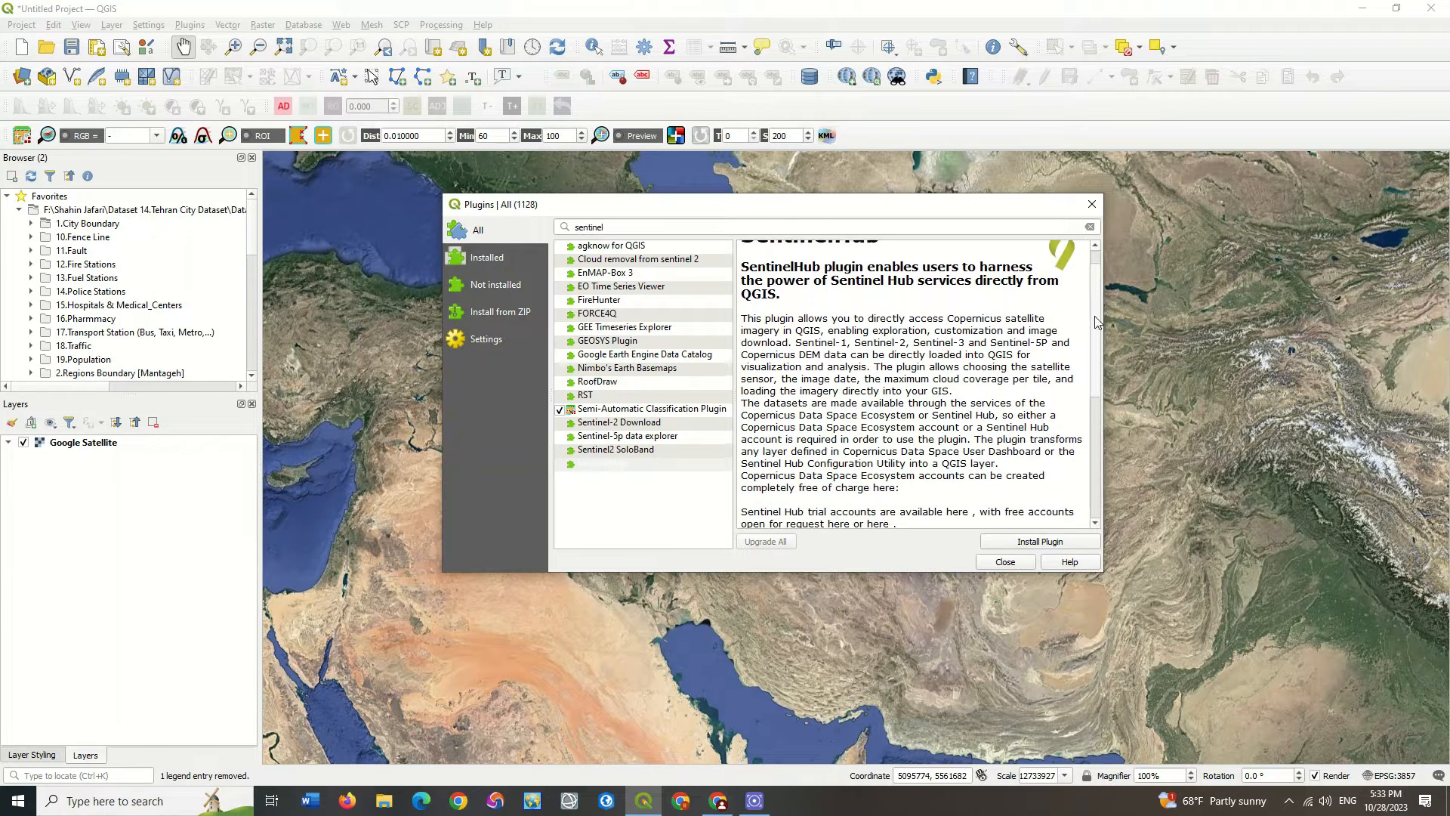
scroll(1090, 355, "down", 3)
scroll(1080, 325, "up", 6)
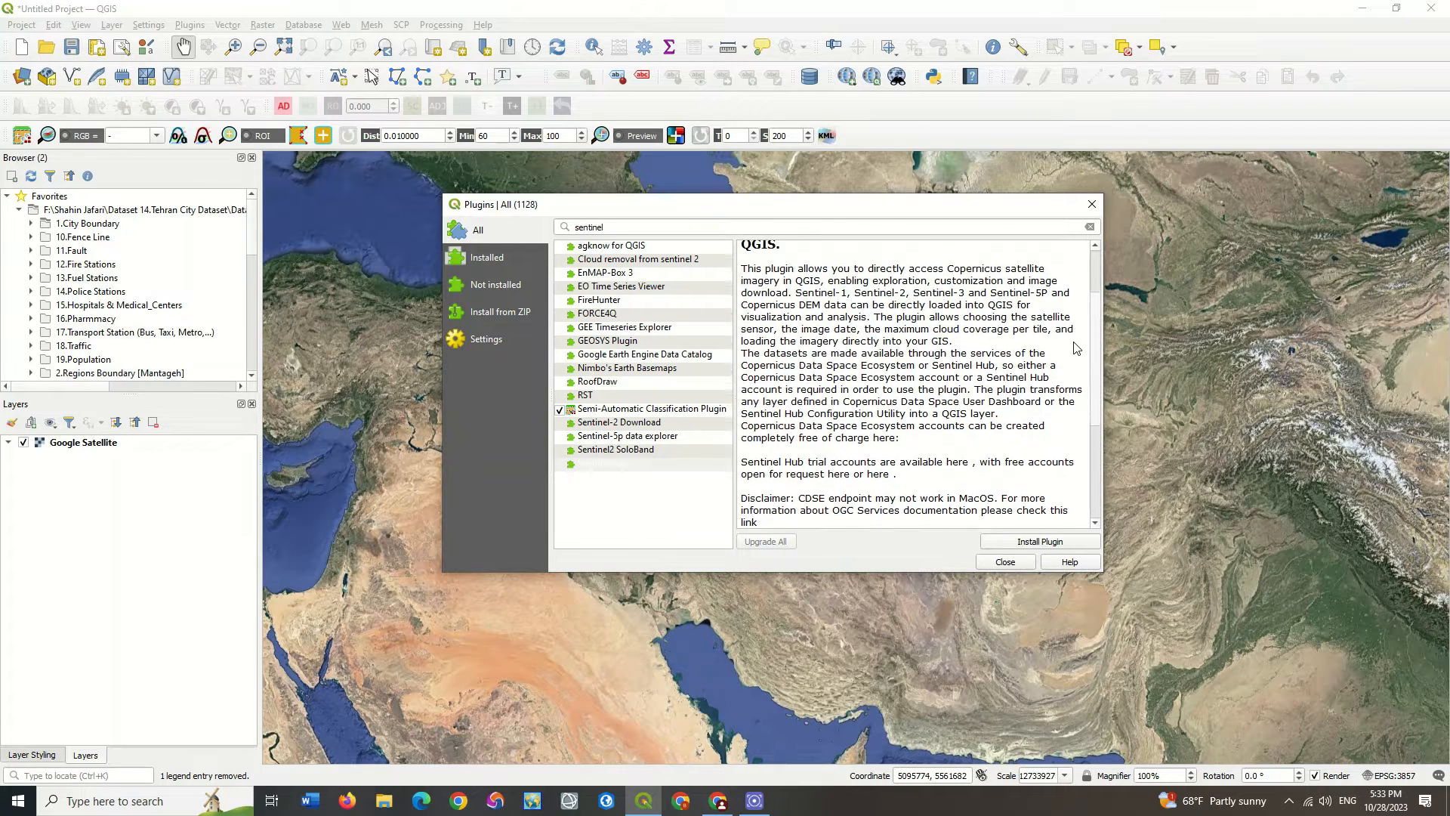
left_click(985, 544)
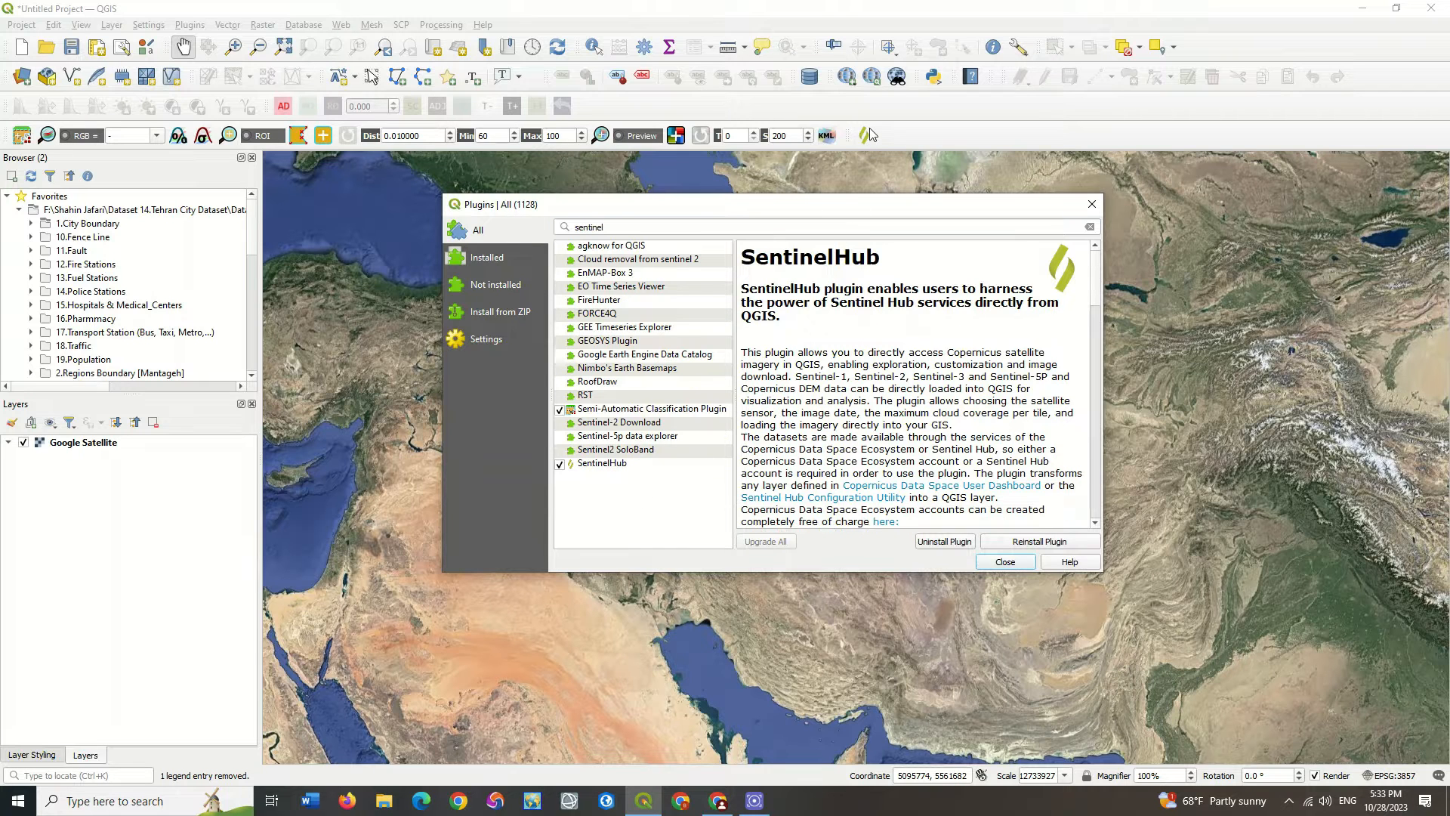
left_click(983, 562)
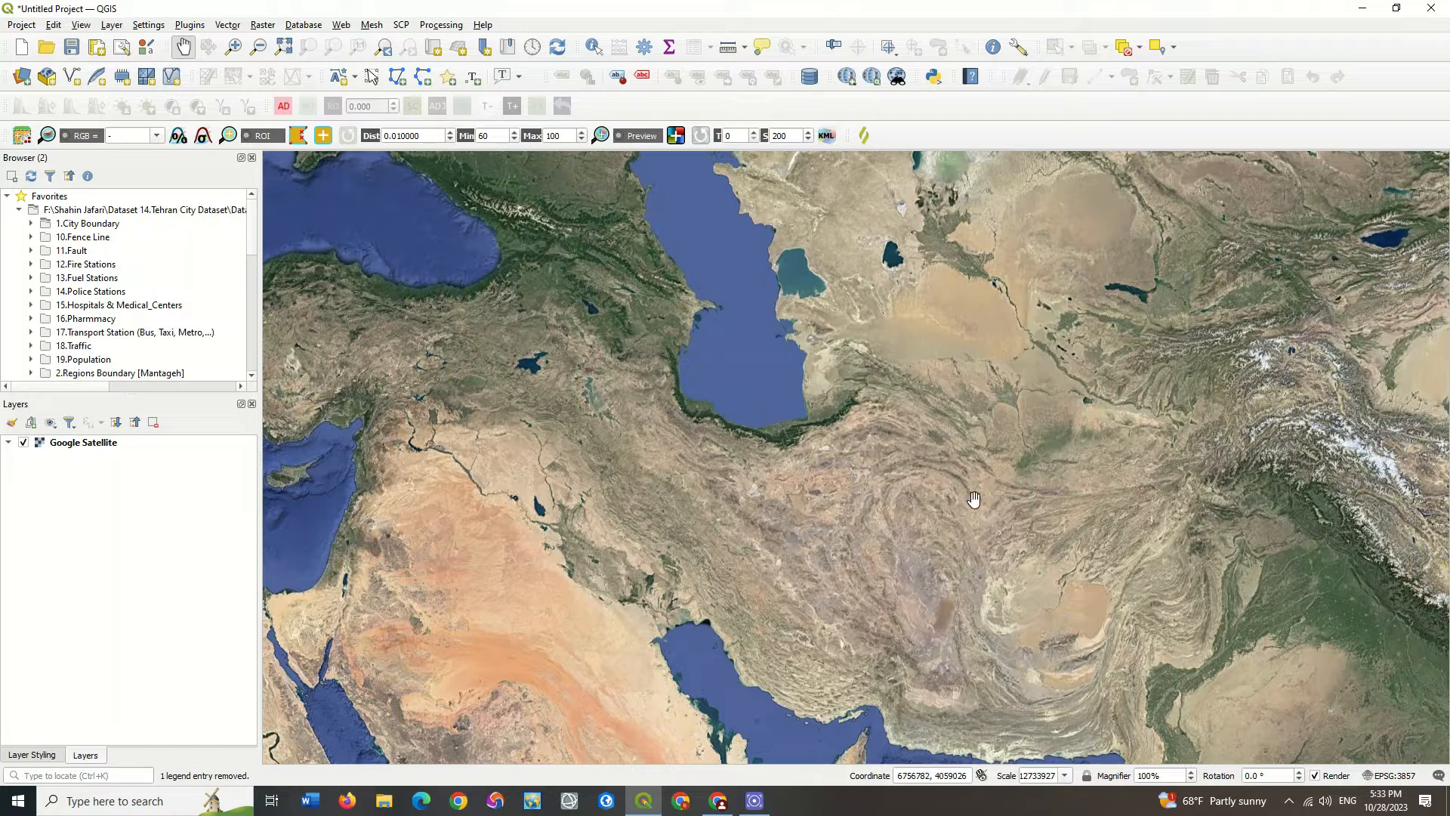
Step: Open the SentinelHub plugin and dock its window vertically beside the map, opposite the layer list
left_click(864, 136)
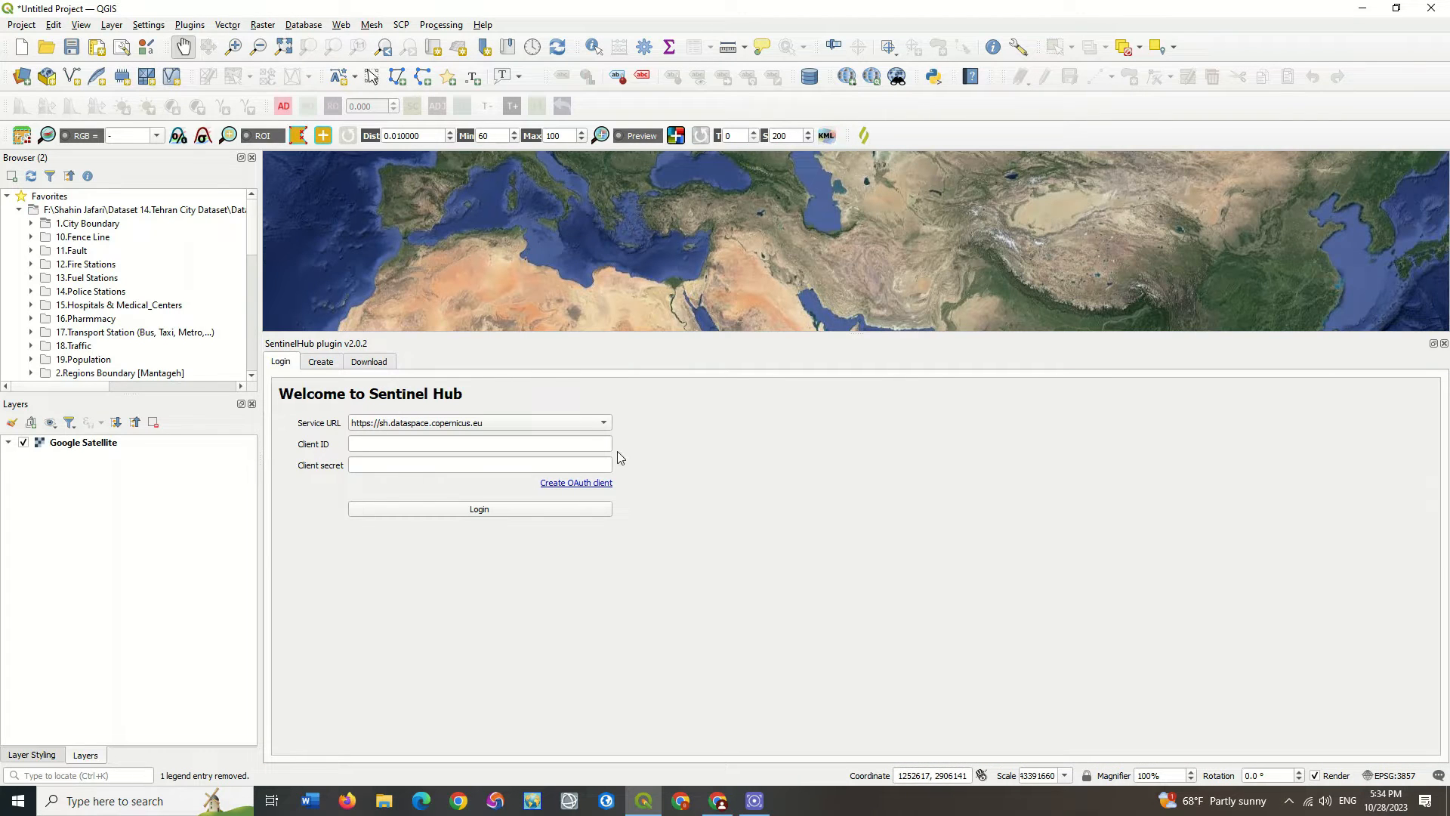
left_click_drag(1250, 346, 1153, 290)
left_click_drag(1350, 370, 653, 373)
left_click_drag(513, 266, 1314, 332)
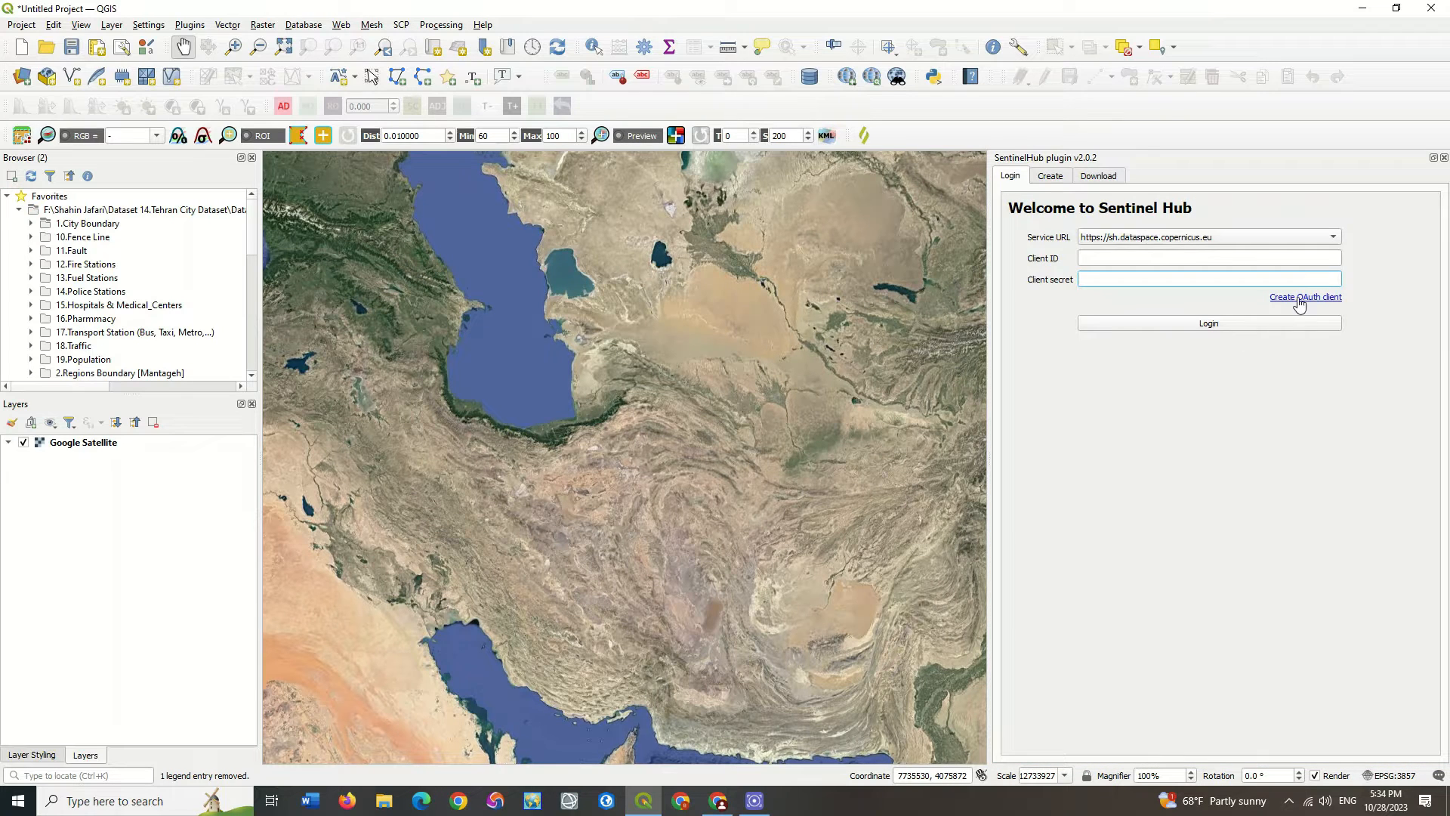
Step: Copy the plugin's Create OAuth client link, switch to Chrome and read the Copernicus authentication documentation on registering an OAuth client
right_click(1319, 302)
left_click(1324, 324)
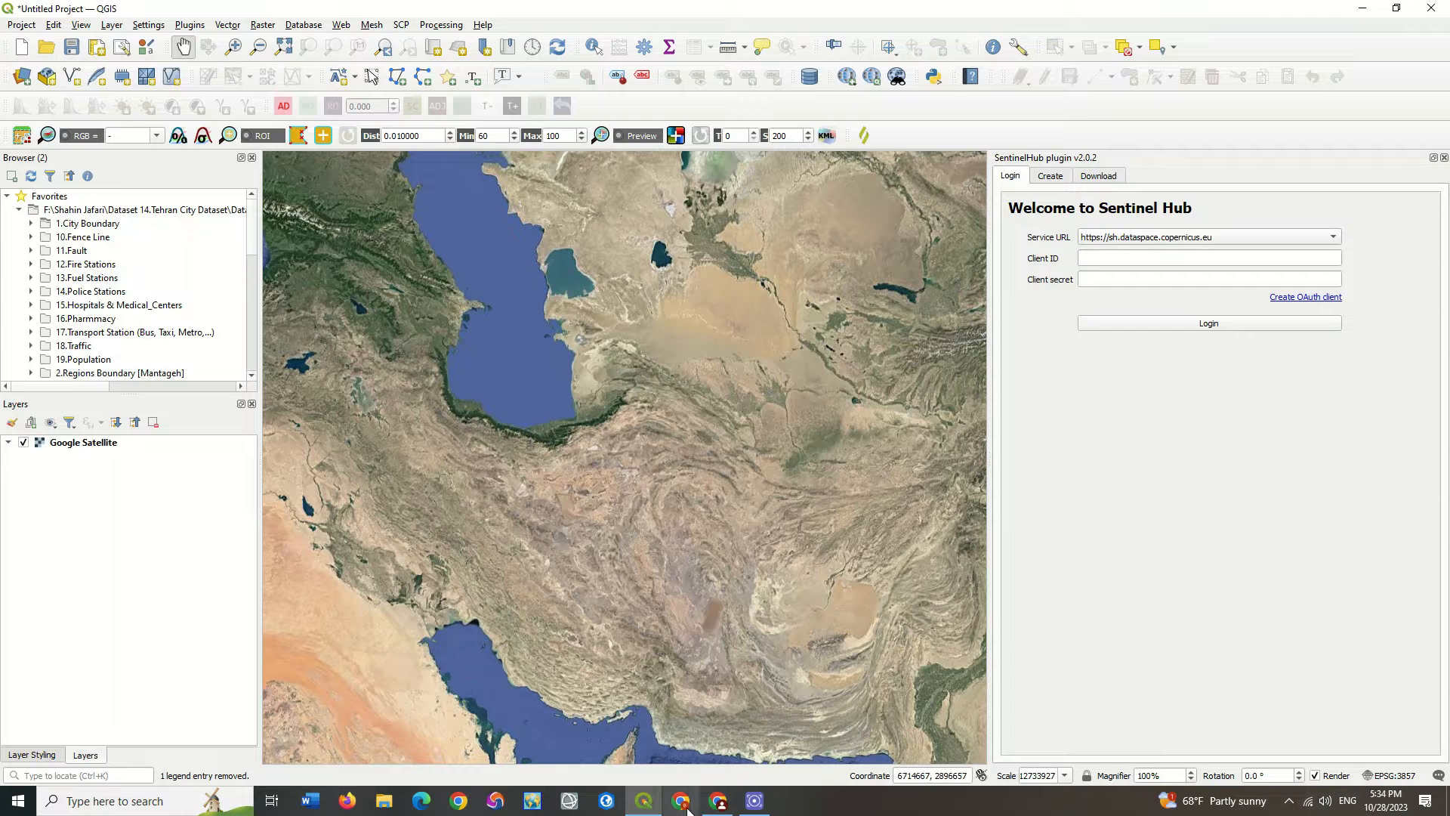
mouse_move(714, 803)
left_click(682, 724)
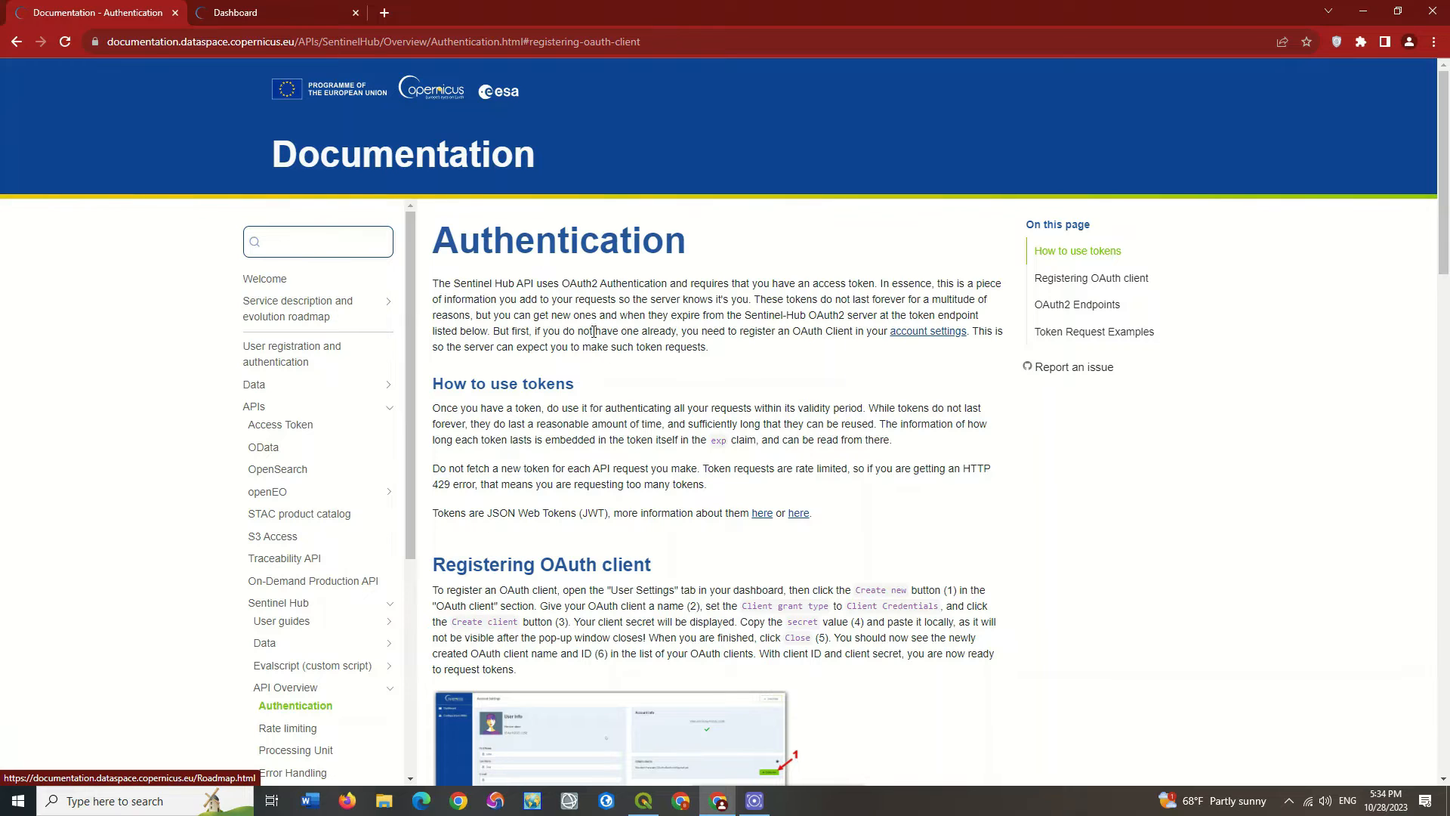
scroll(639, 353, "down", 5)
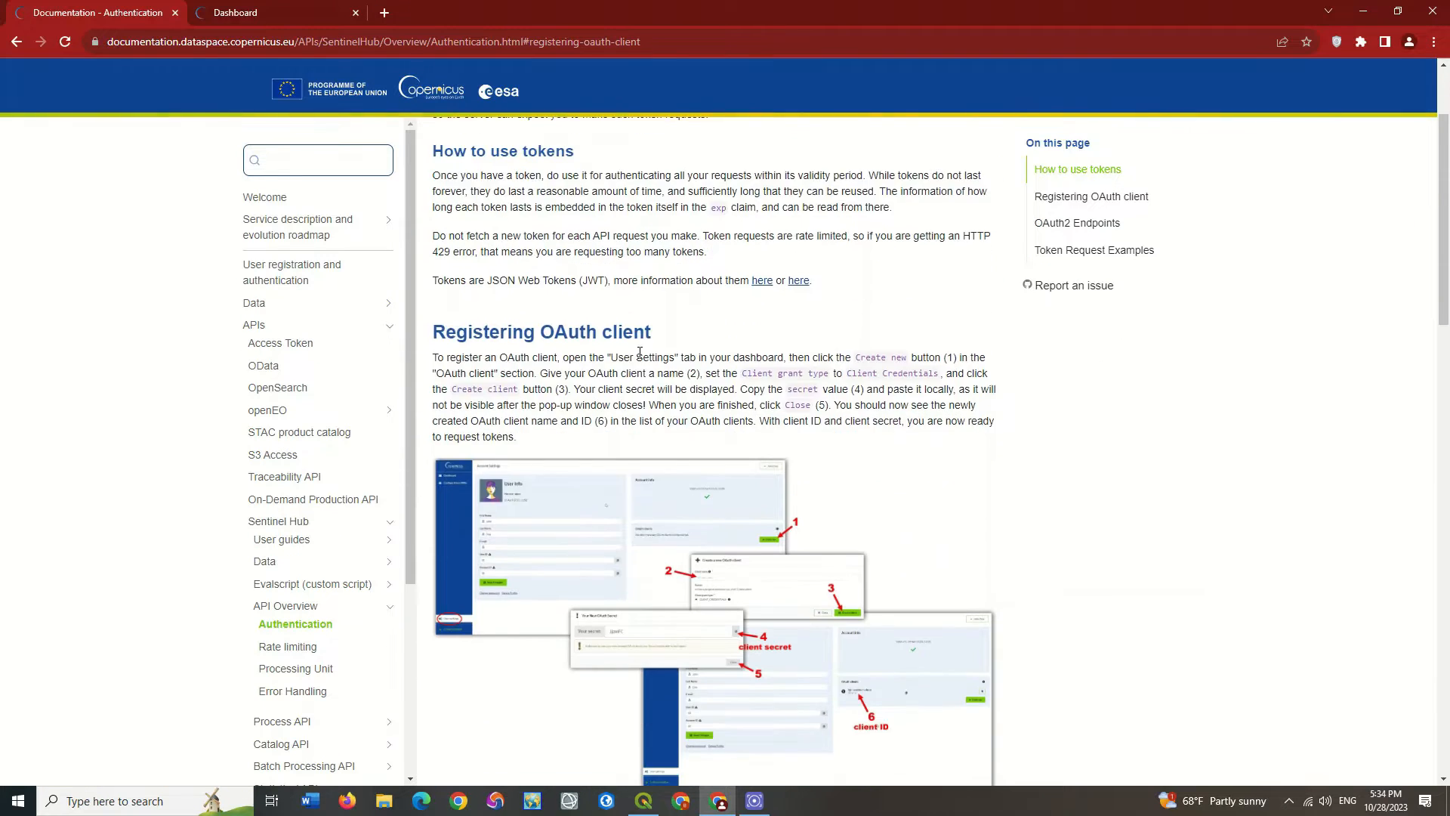
scroll(638, 358, "down", 6)
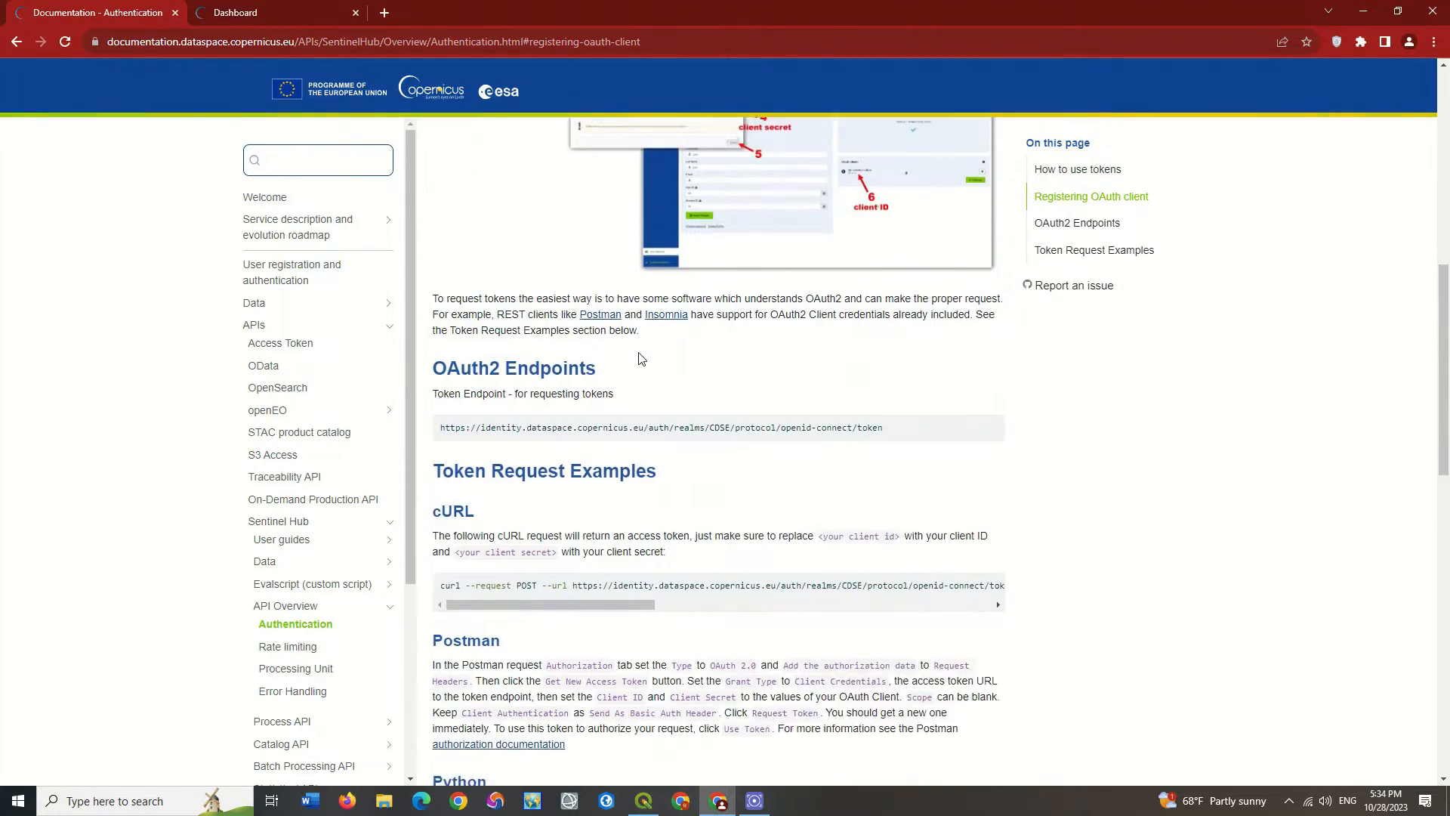
scroll(638, 358, "up", 3)
scroll(638, 357, "up", 8)
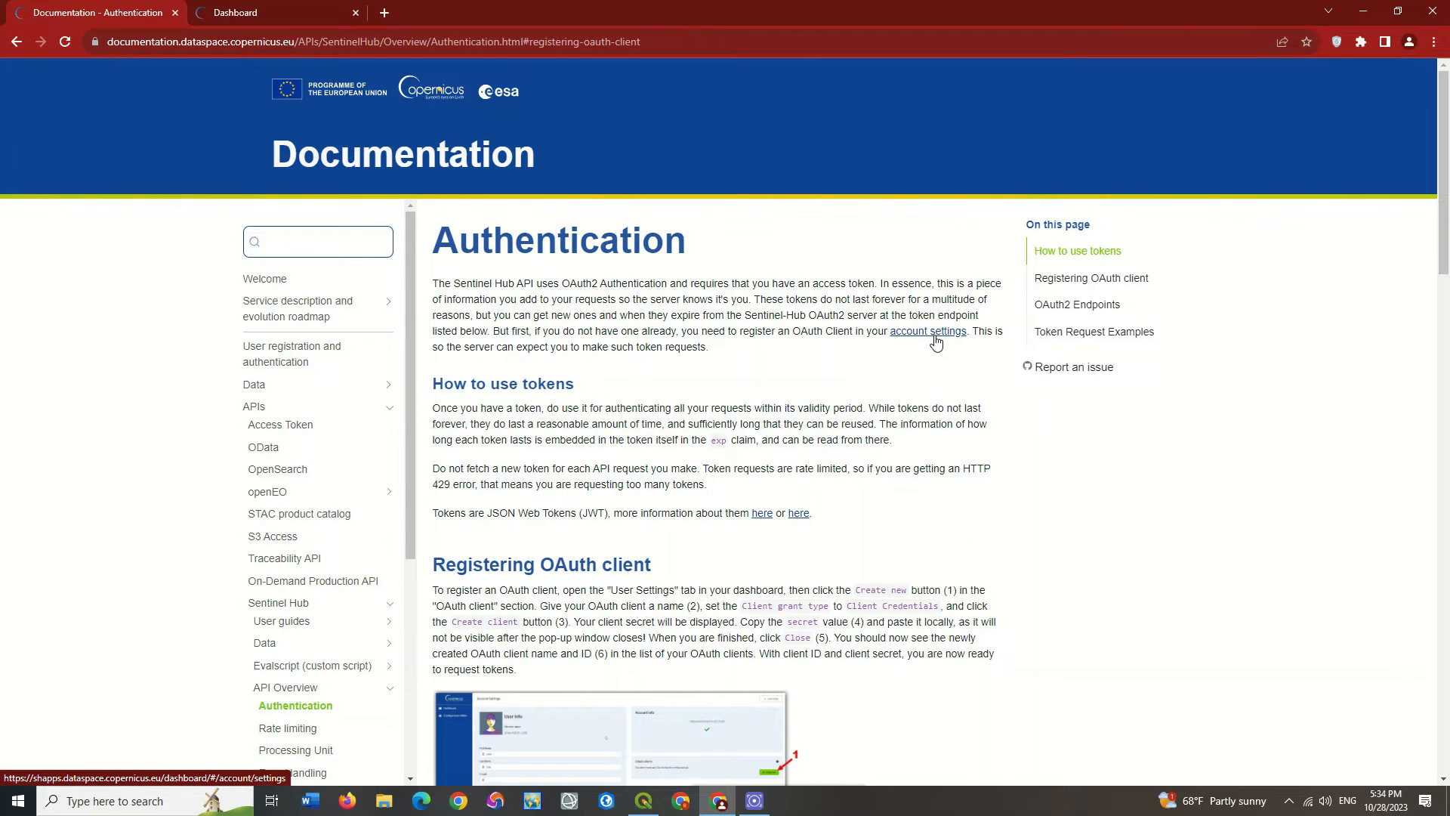
Step: Create a new OAuth client named Sentinel in the Copernicus dashboard's account settings
left_click(280, 17)
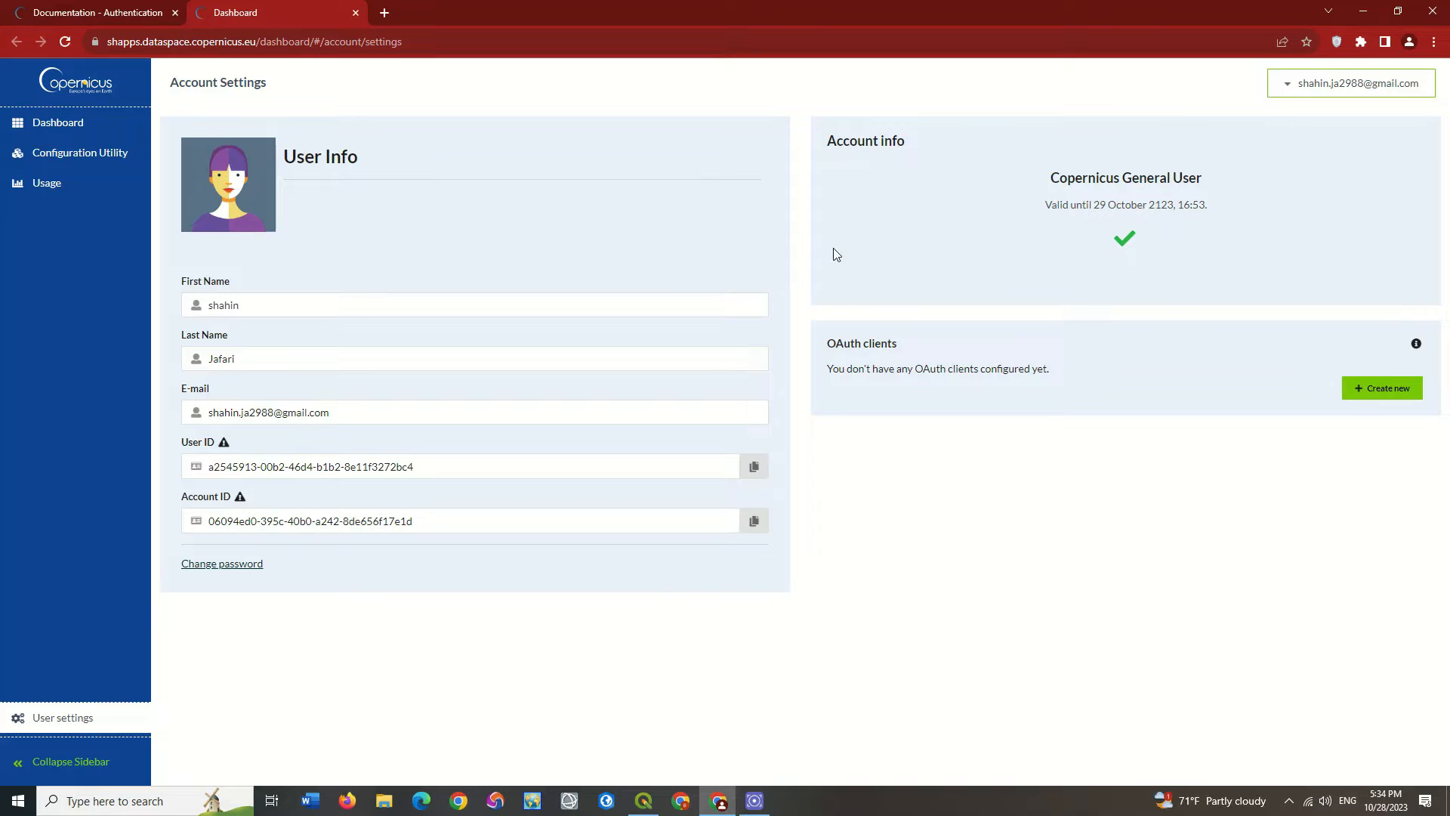
left_click(1367, 393)
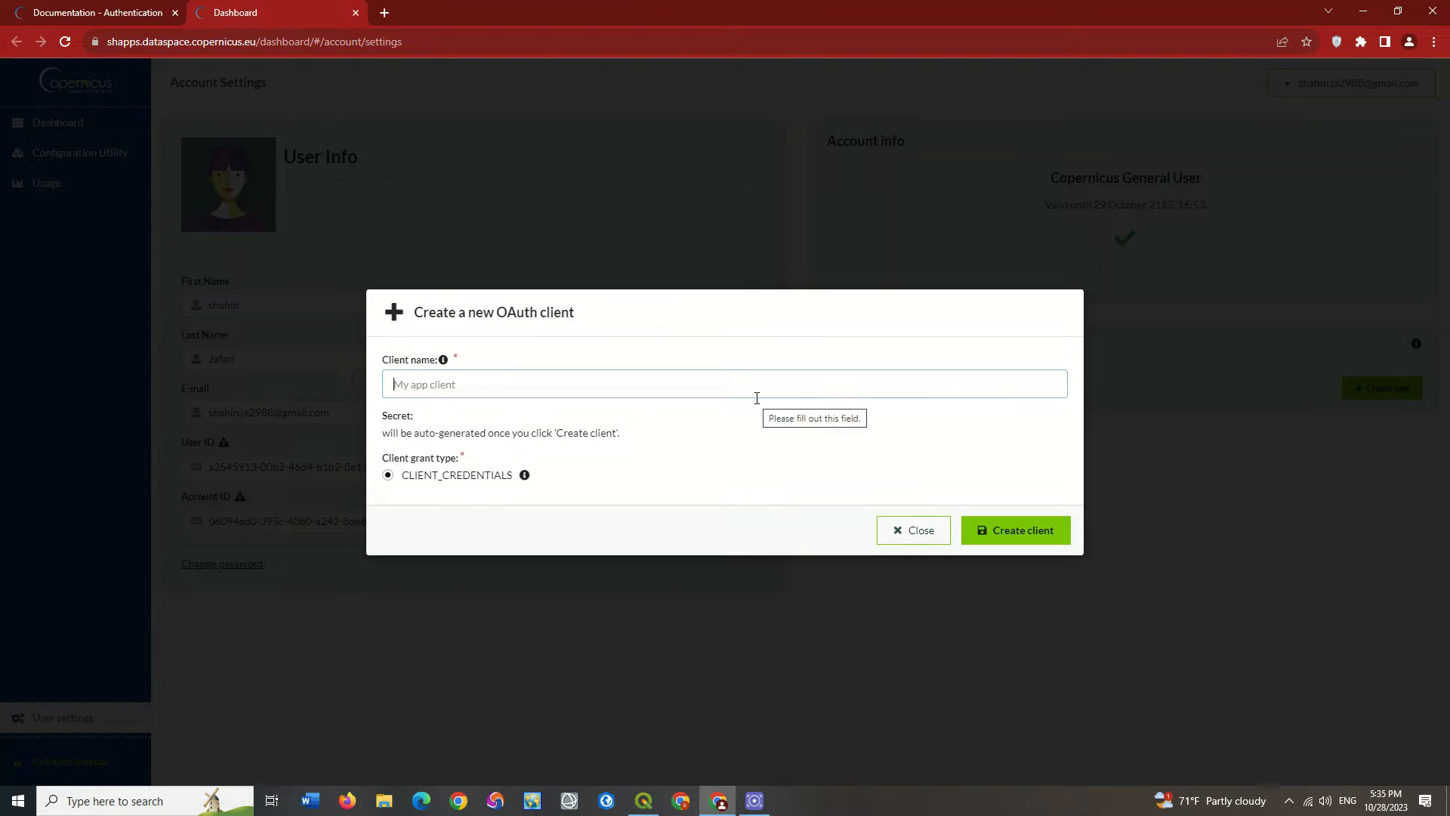
type("Sentinel")
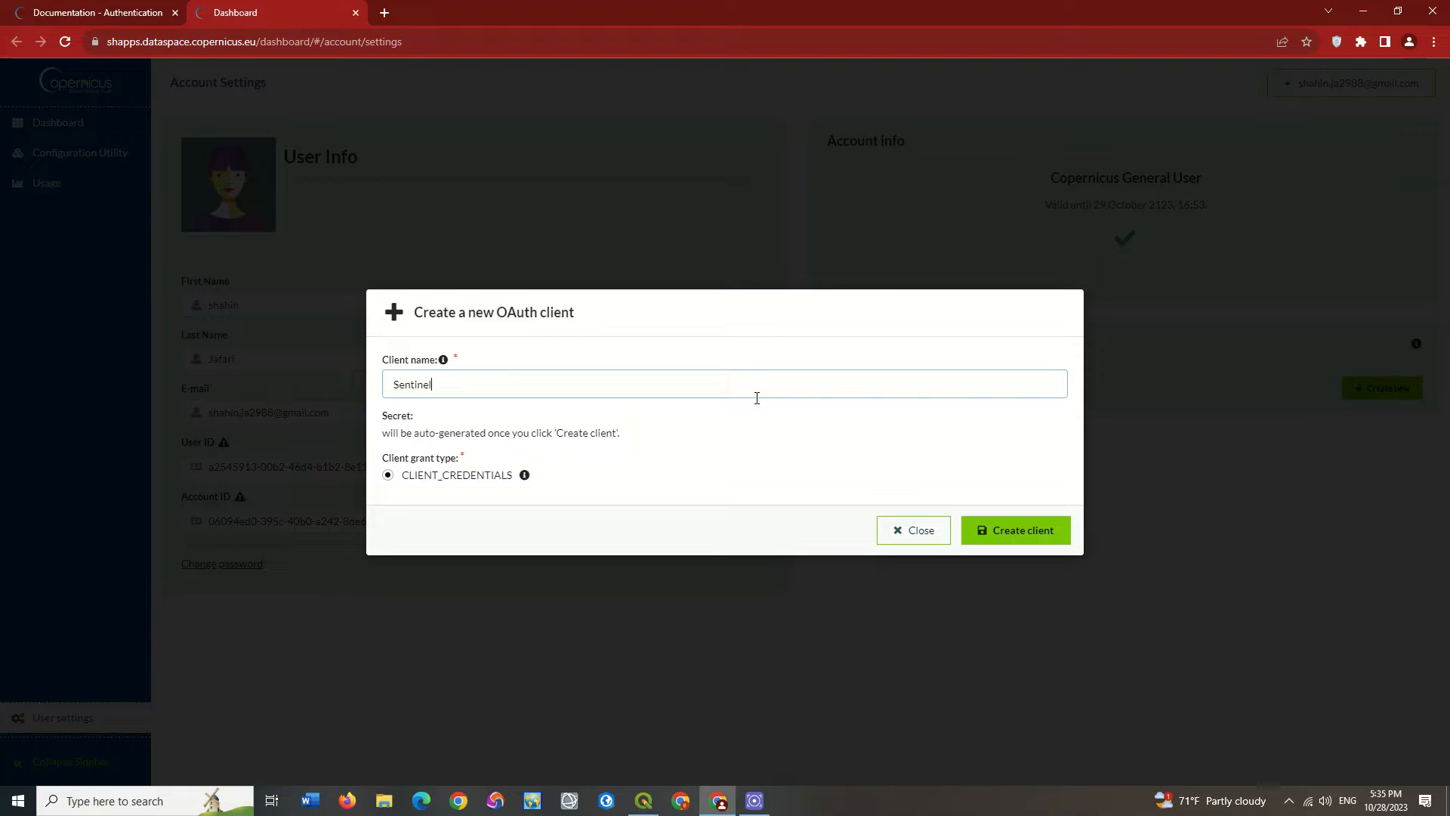
left_click(998, 530)
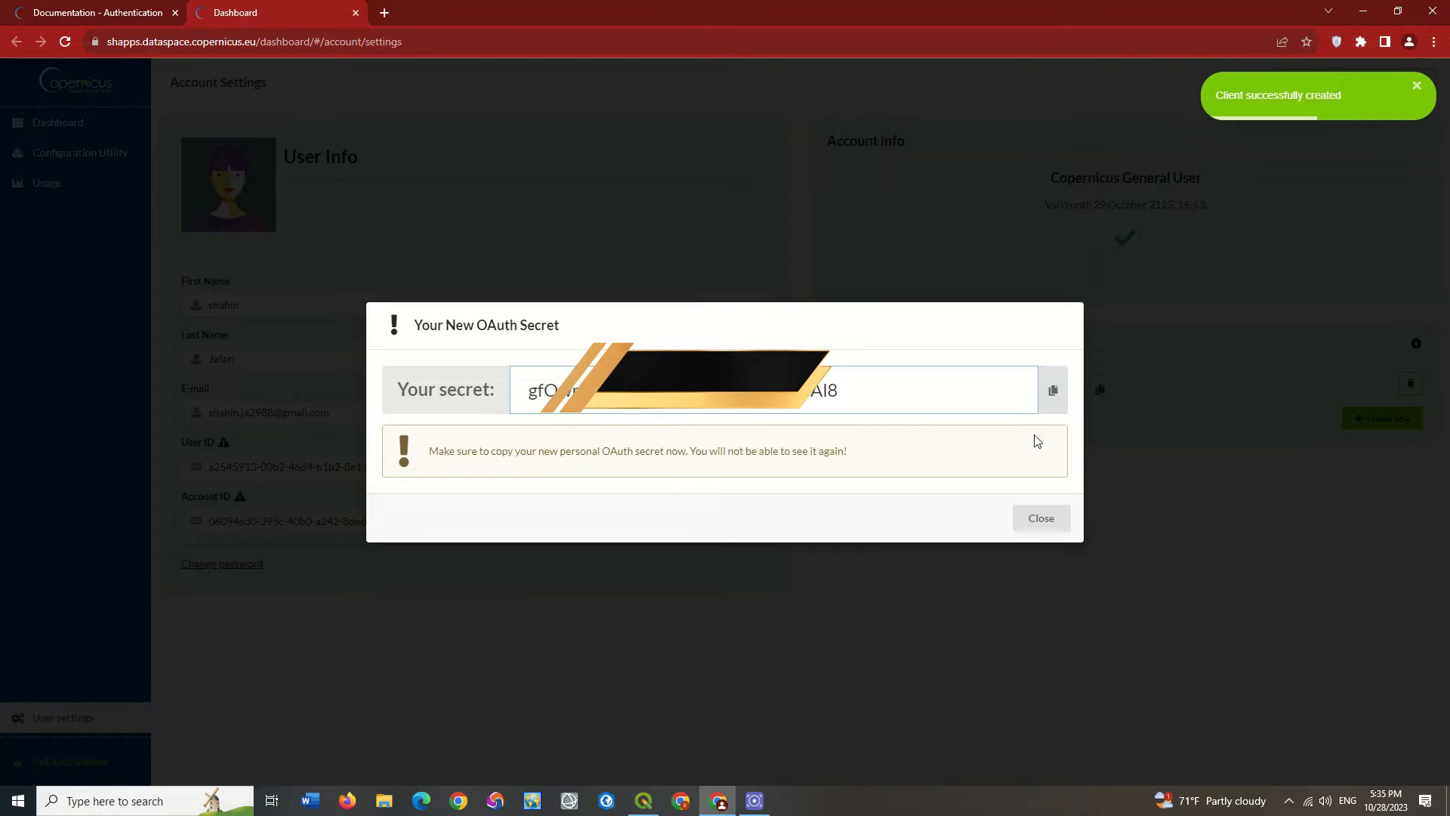
Step: Copy the new OAuth client secret, close its dialog, and paste the secret into the SentinelHub plugin's Client secret field in QGIS
left_click(1051, 393)
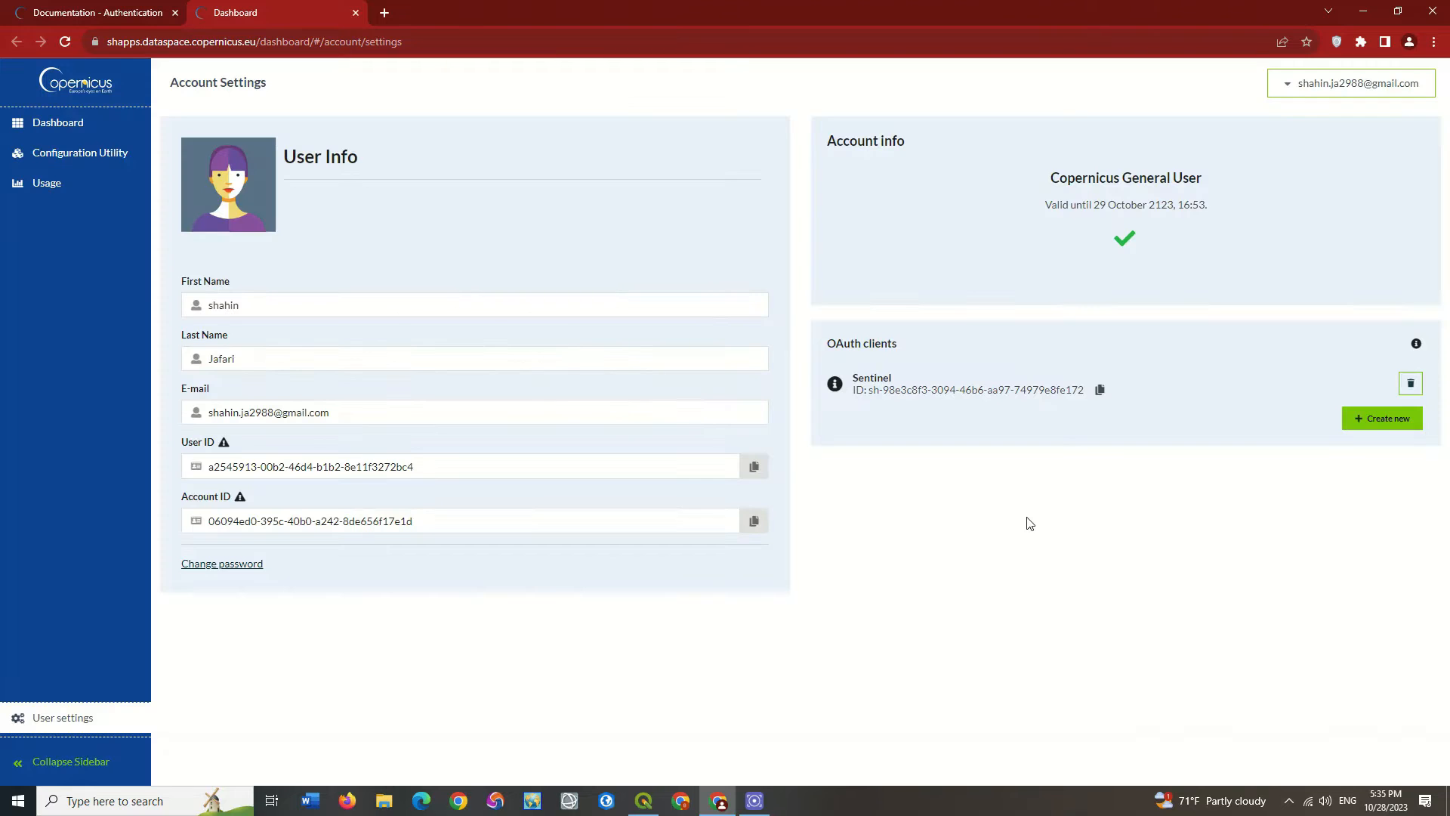
left_click(1039, 519)
left_click(716, 805)
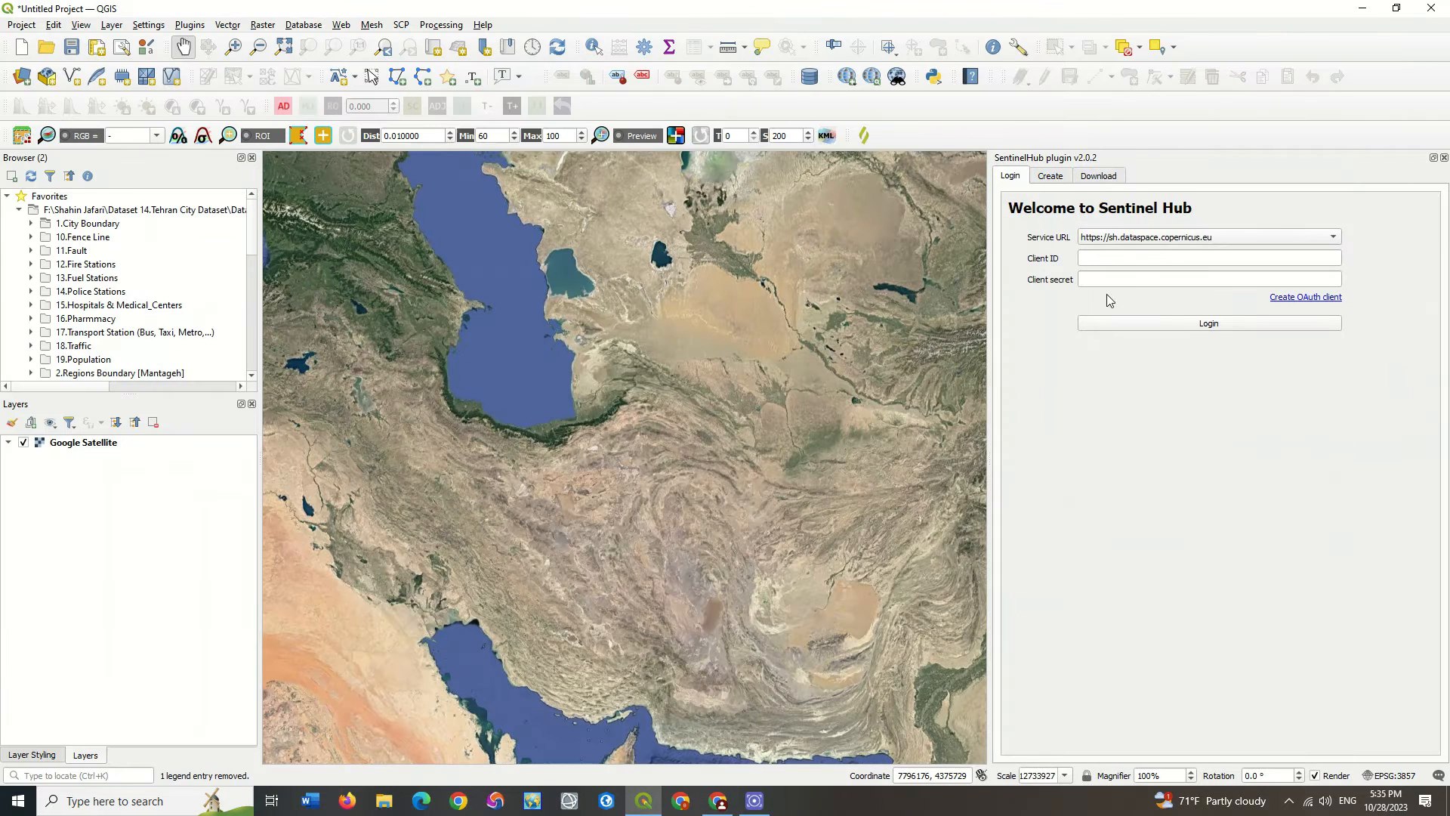
left_click(1128, 282)
right_click(1122, 282)
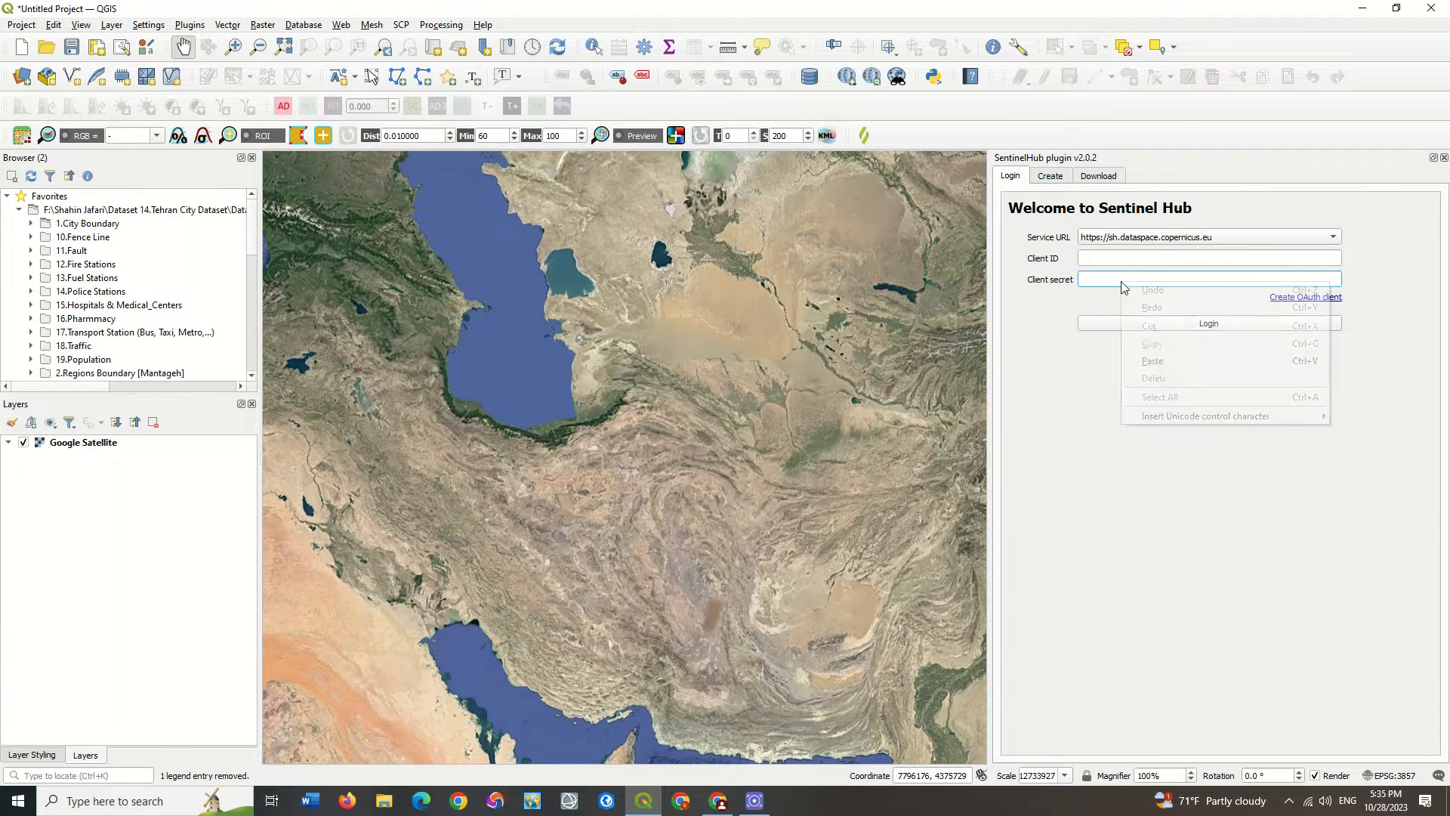
left_click(1141, 362)
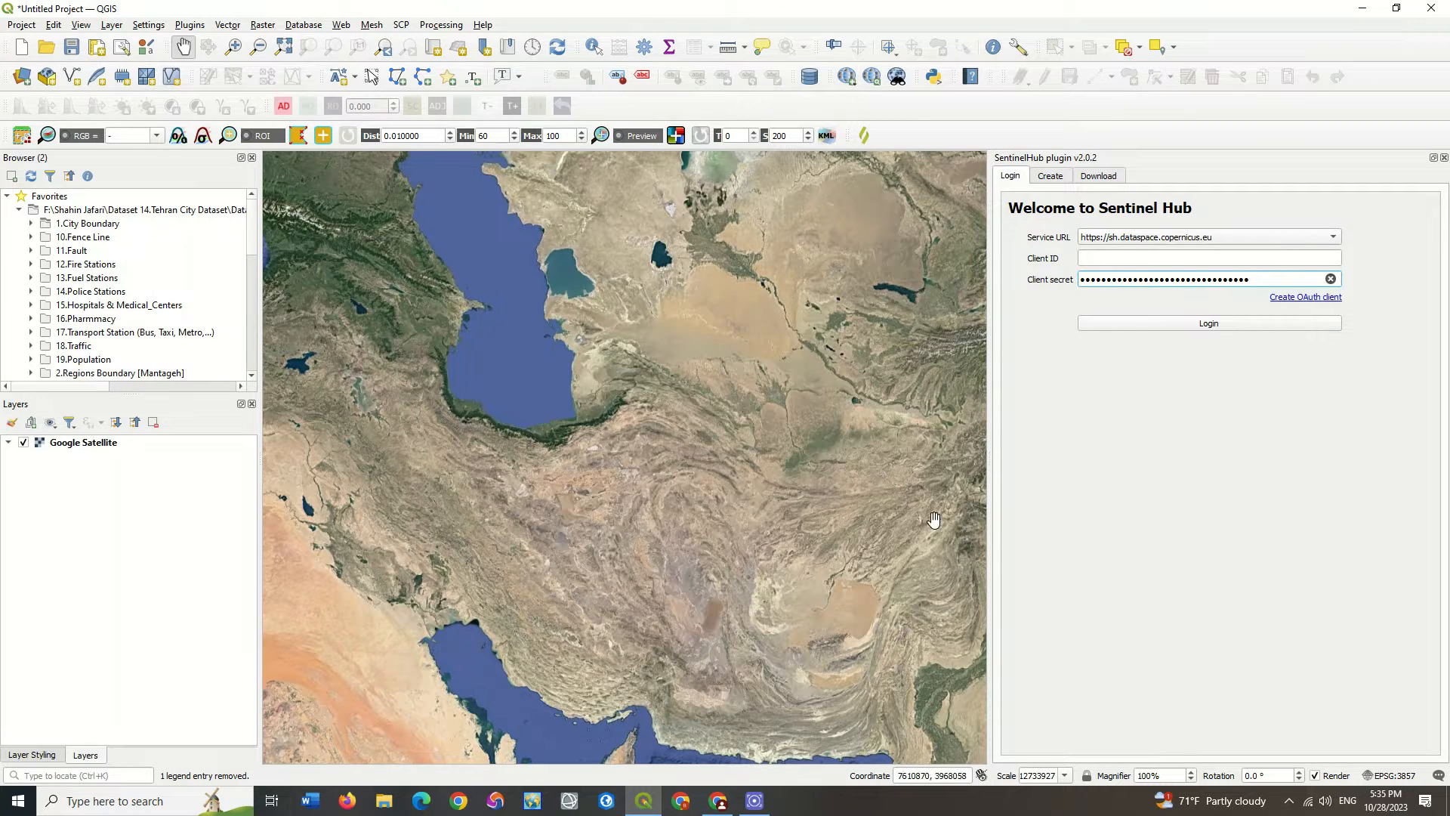
Step: Copy the Sentinel client's ID from the Copernicus dashboard in Chrome into the QGIS plugin's Client ID field and log in
left_click(719, 801)
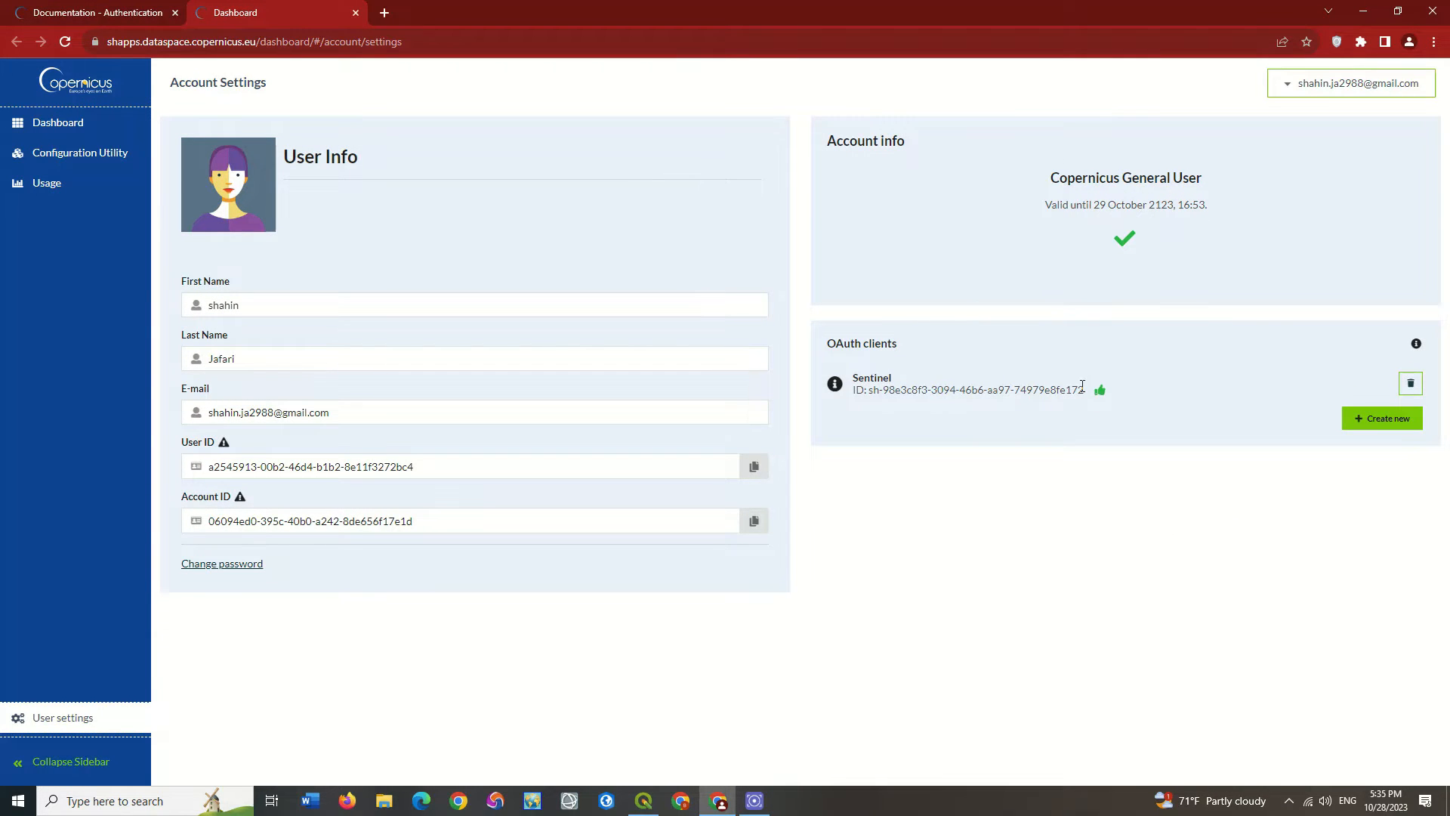
left_click(643, 801)
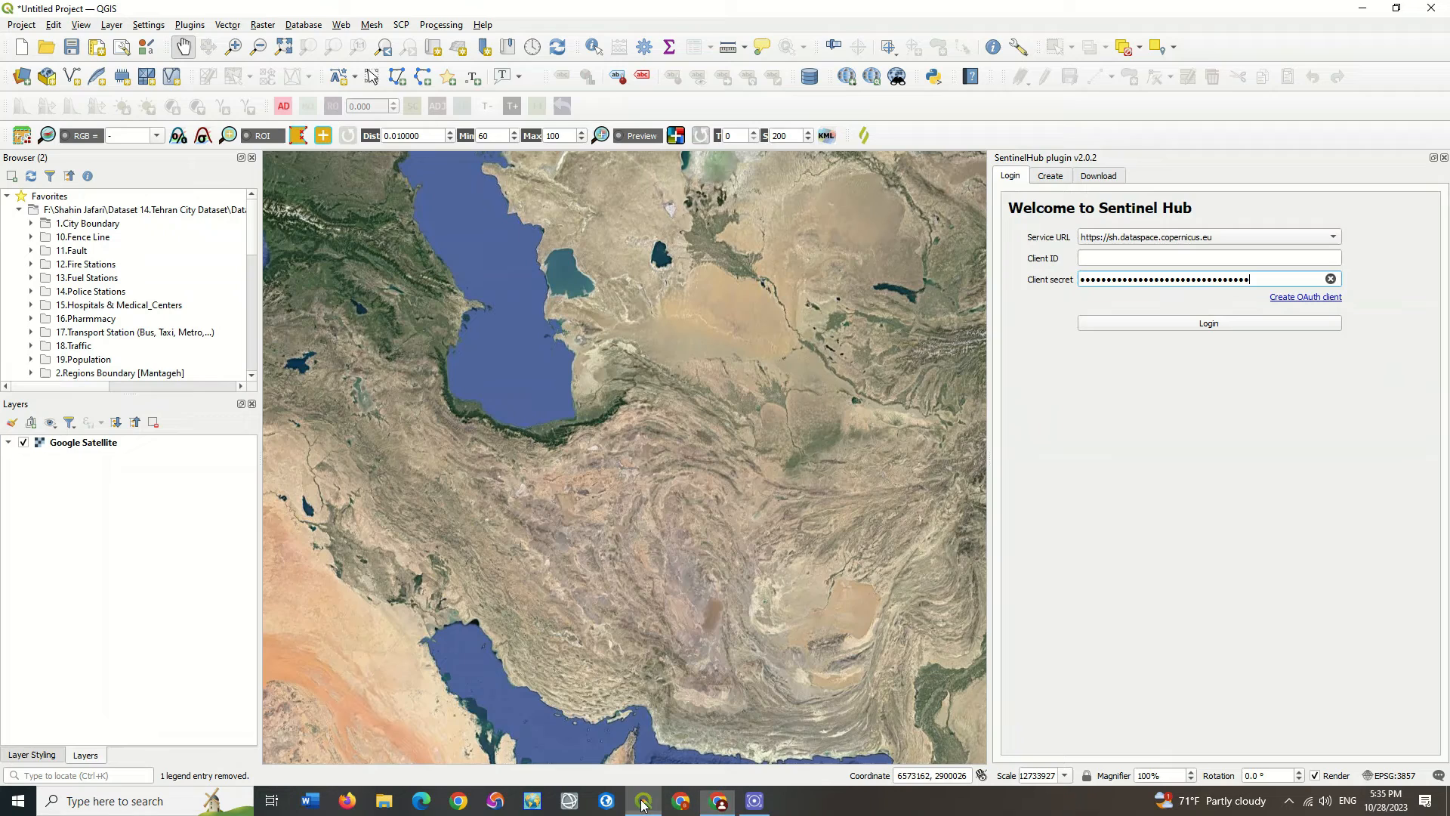
right_click(1155, 259)
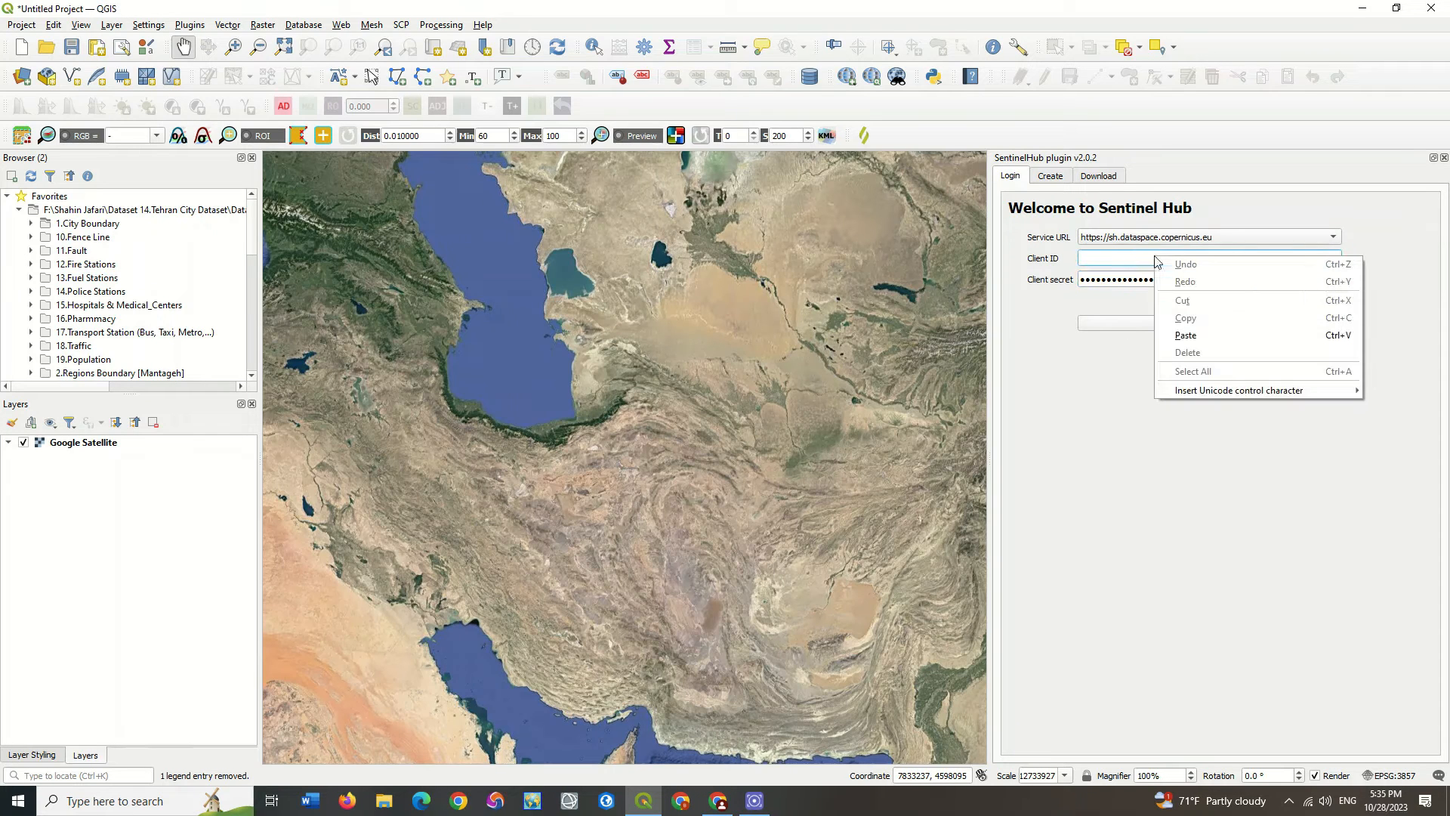
left_click(1178, 333)
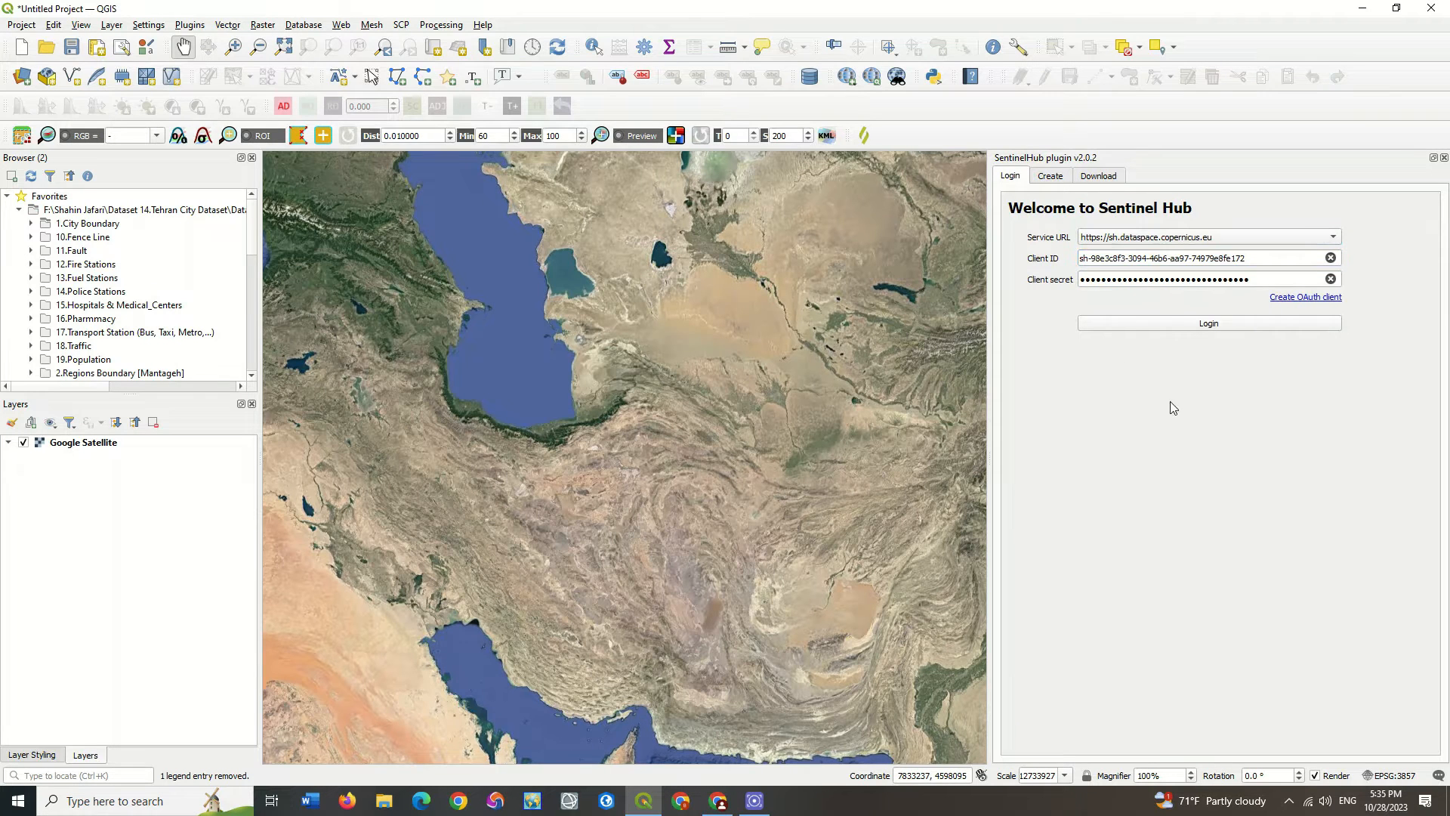
left_click(1214, 331)
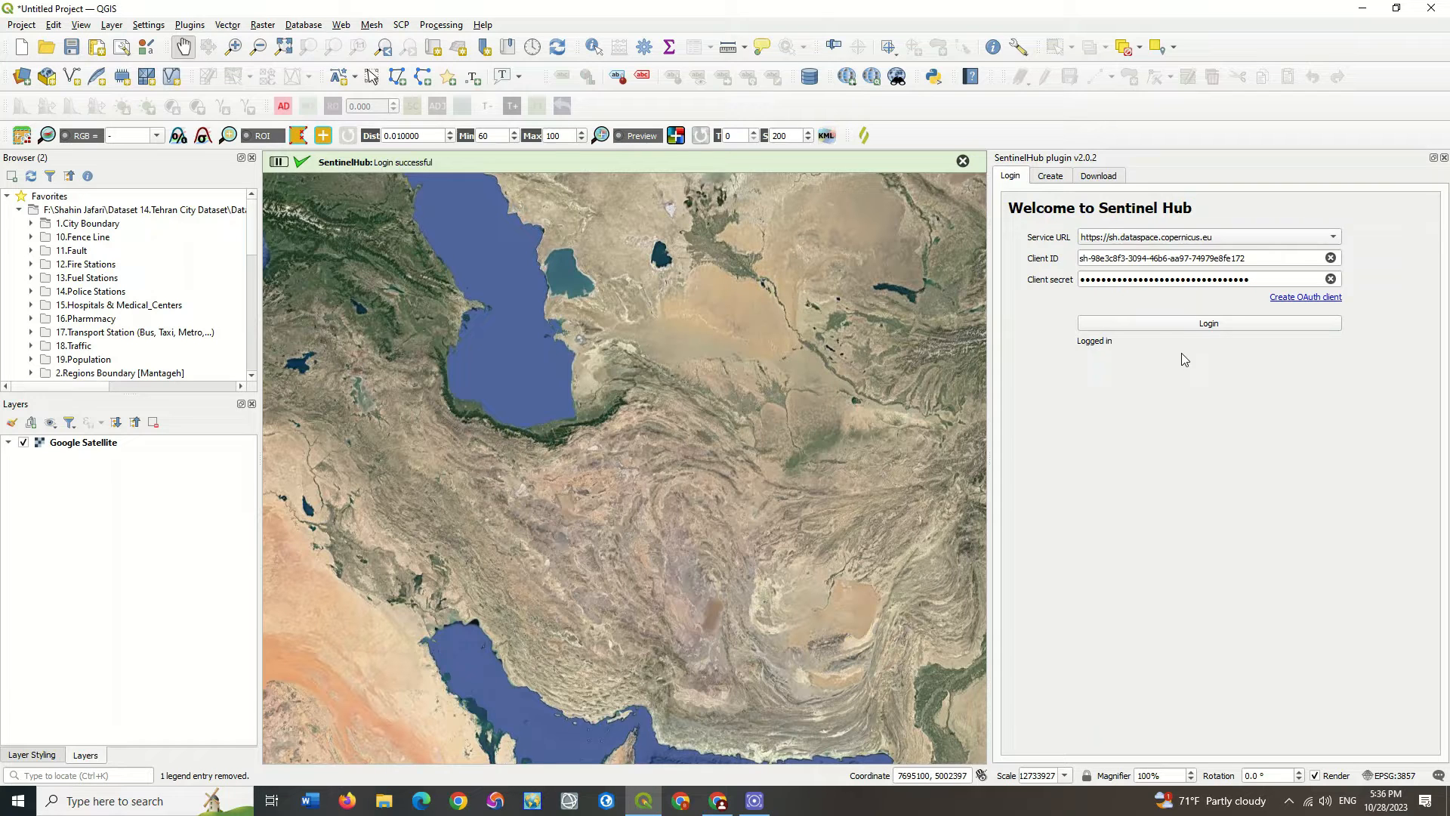
Step: Switch to the Copernicus dashboard in Chrome and create a configuration named Sentinel2 based on the Simple Sentinel-2 L2A template
left_click(1051, 178)
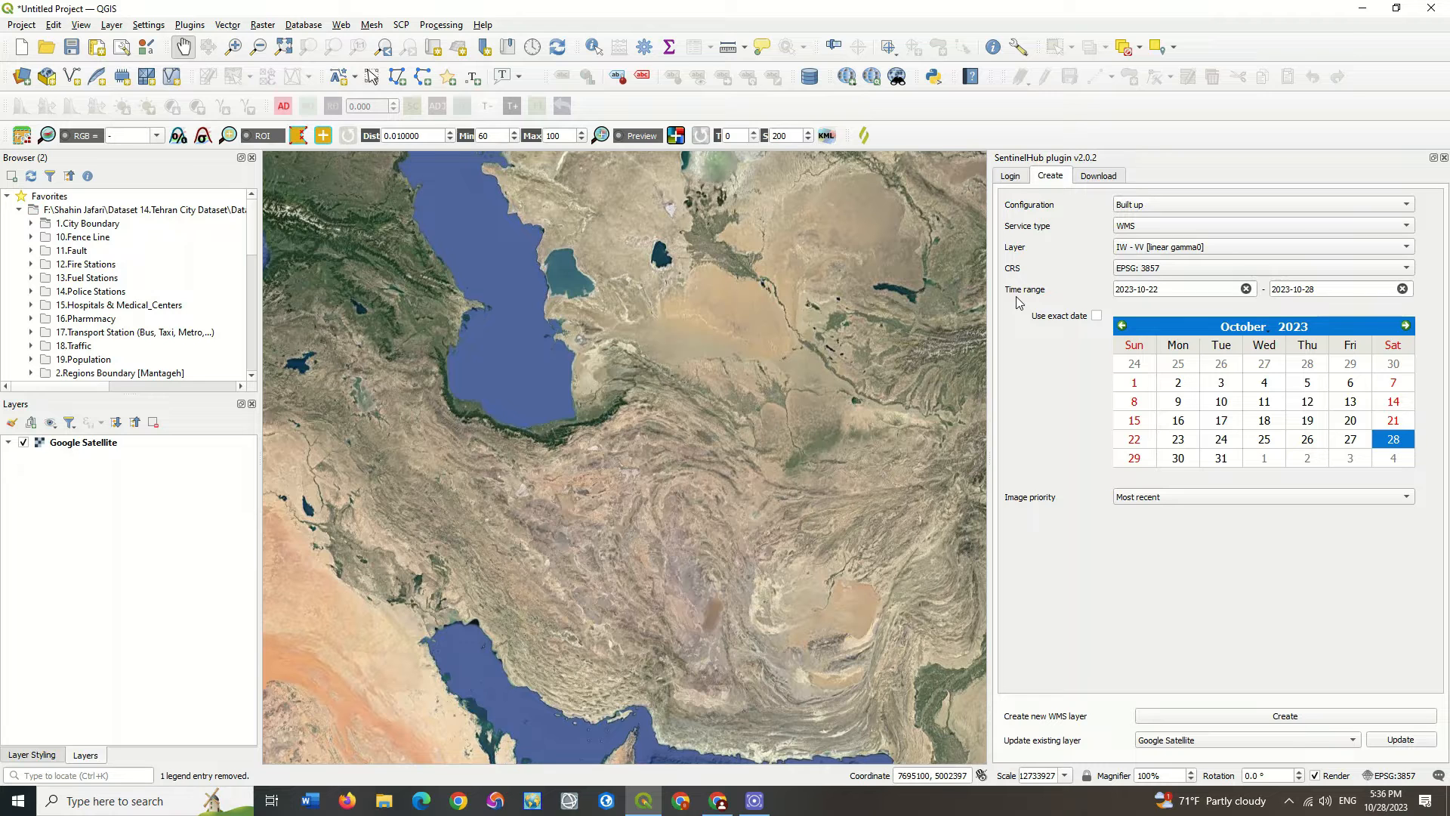
left_click(714, 802)
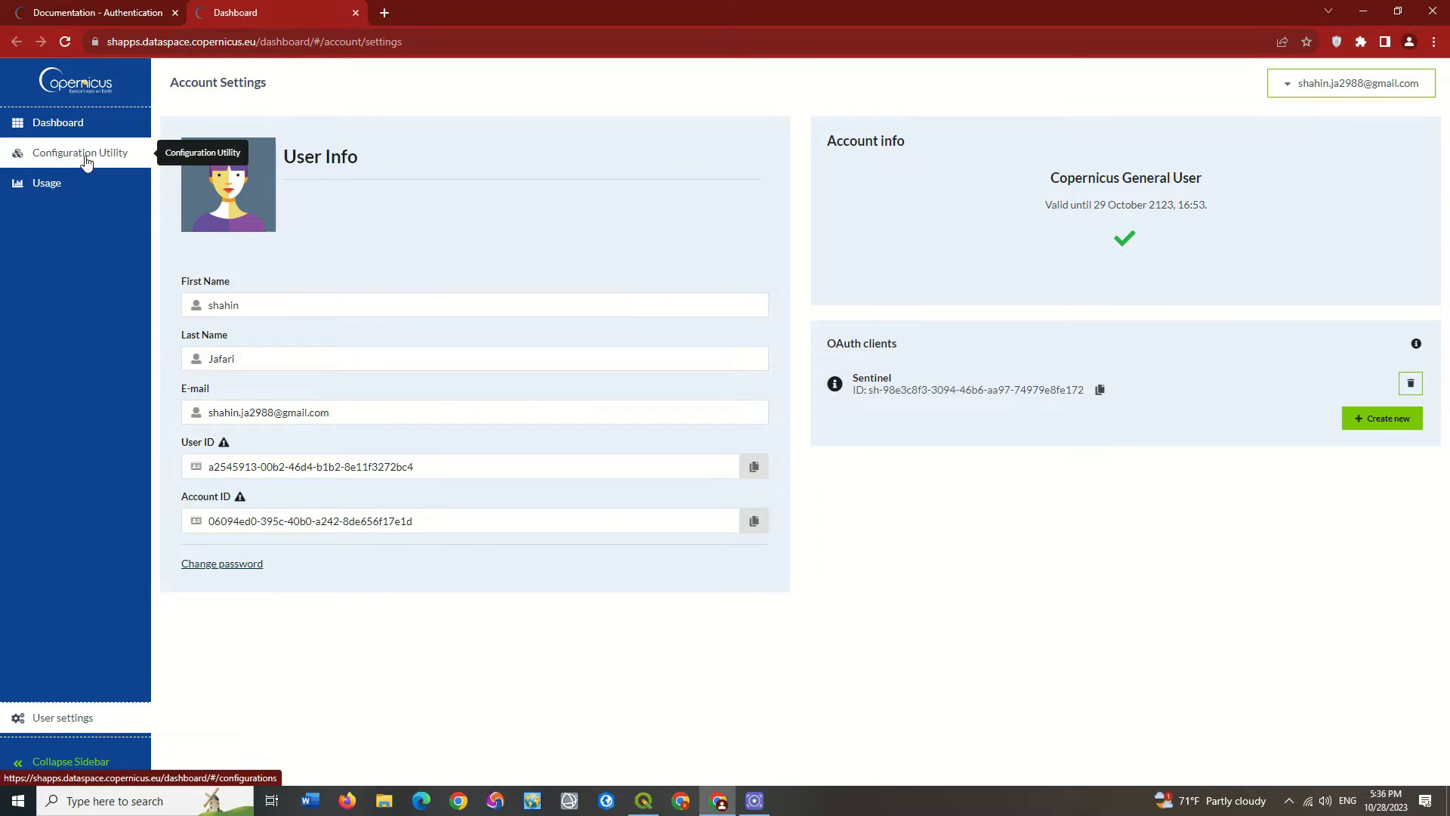
left_click(81, 154)
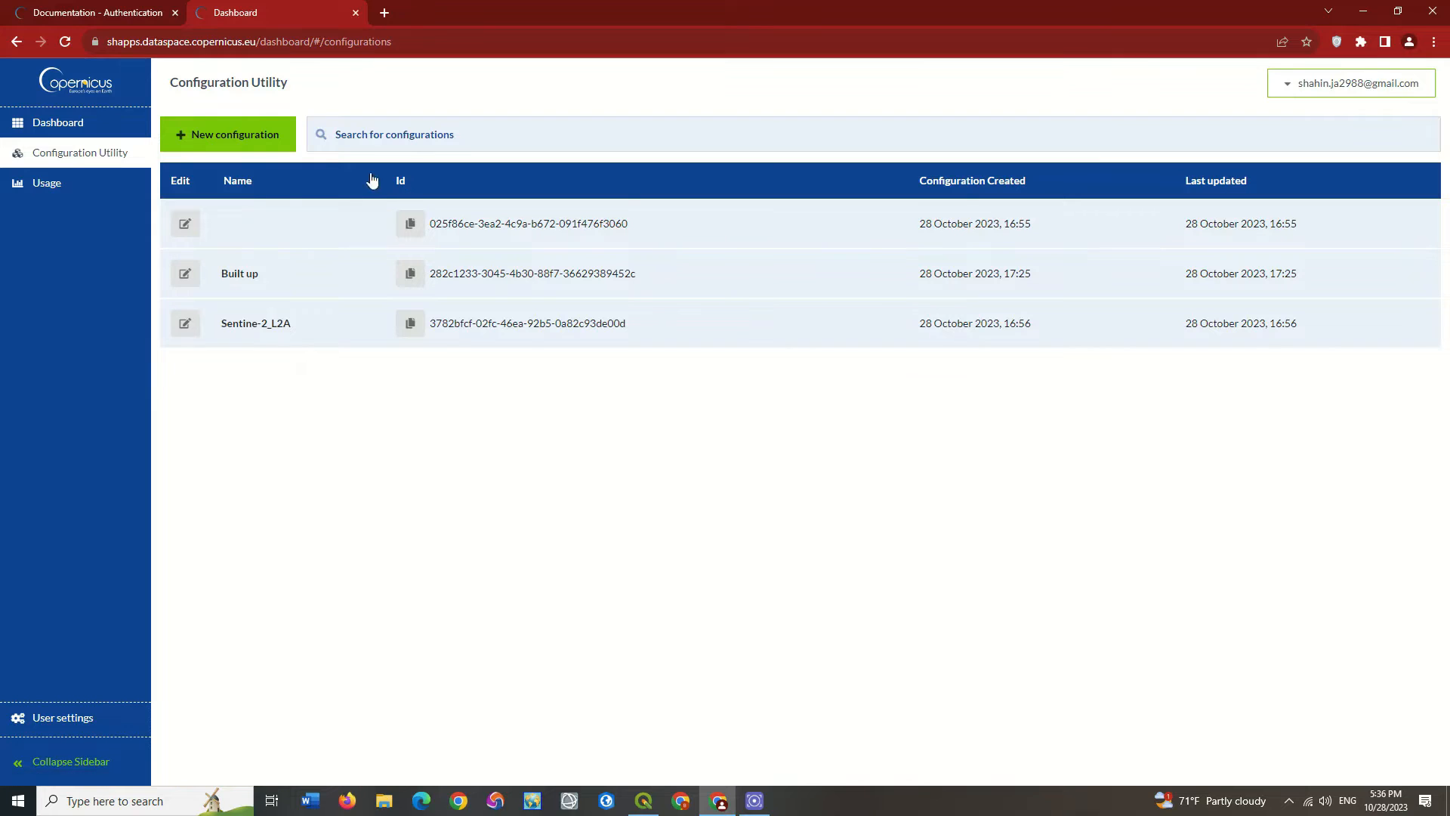
left_click(261, 142)
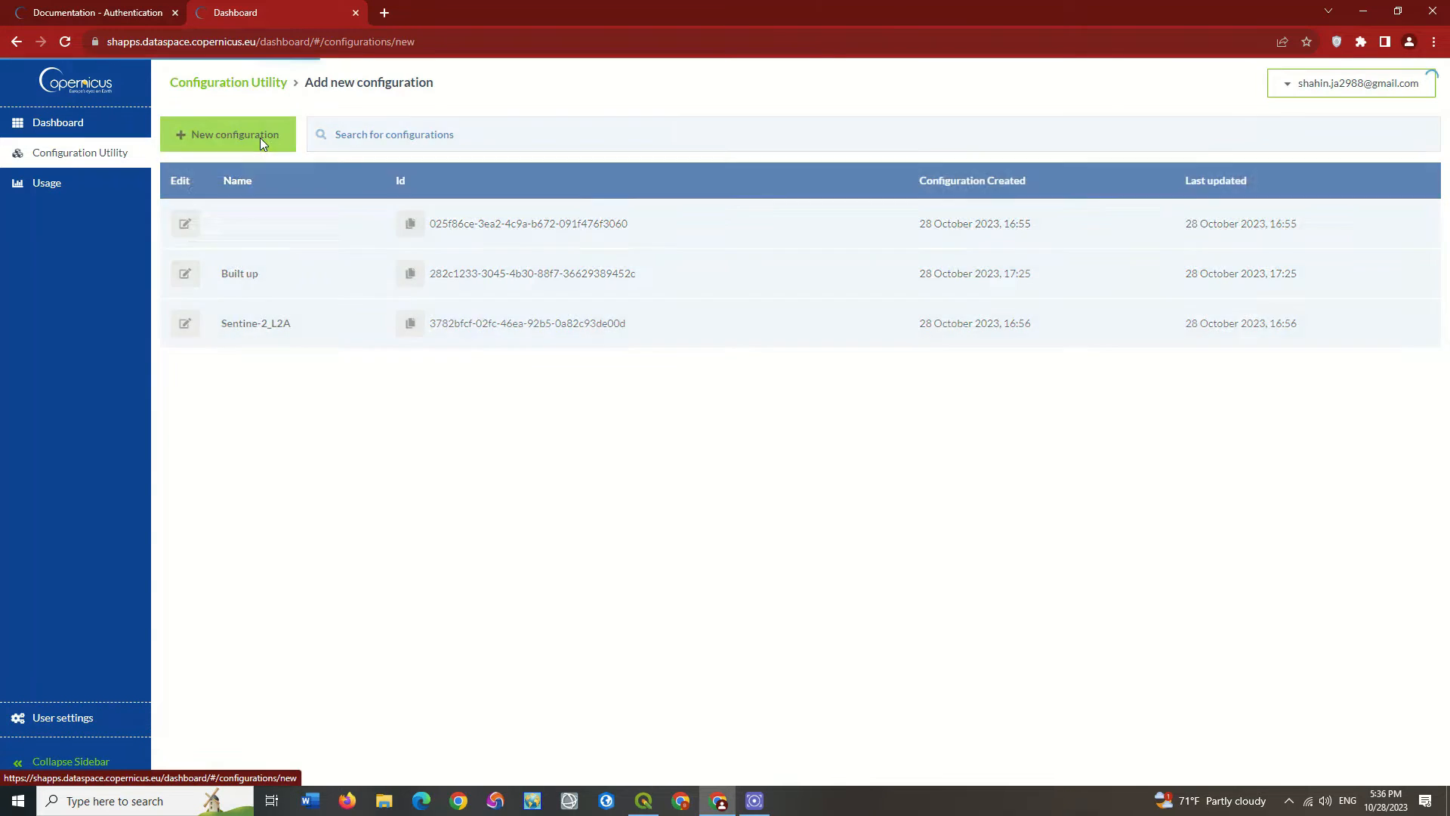
left_click(315, 157)
type("Sentinel2")
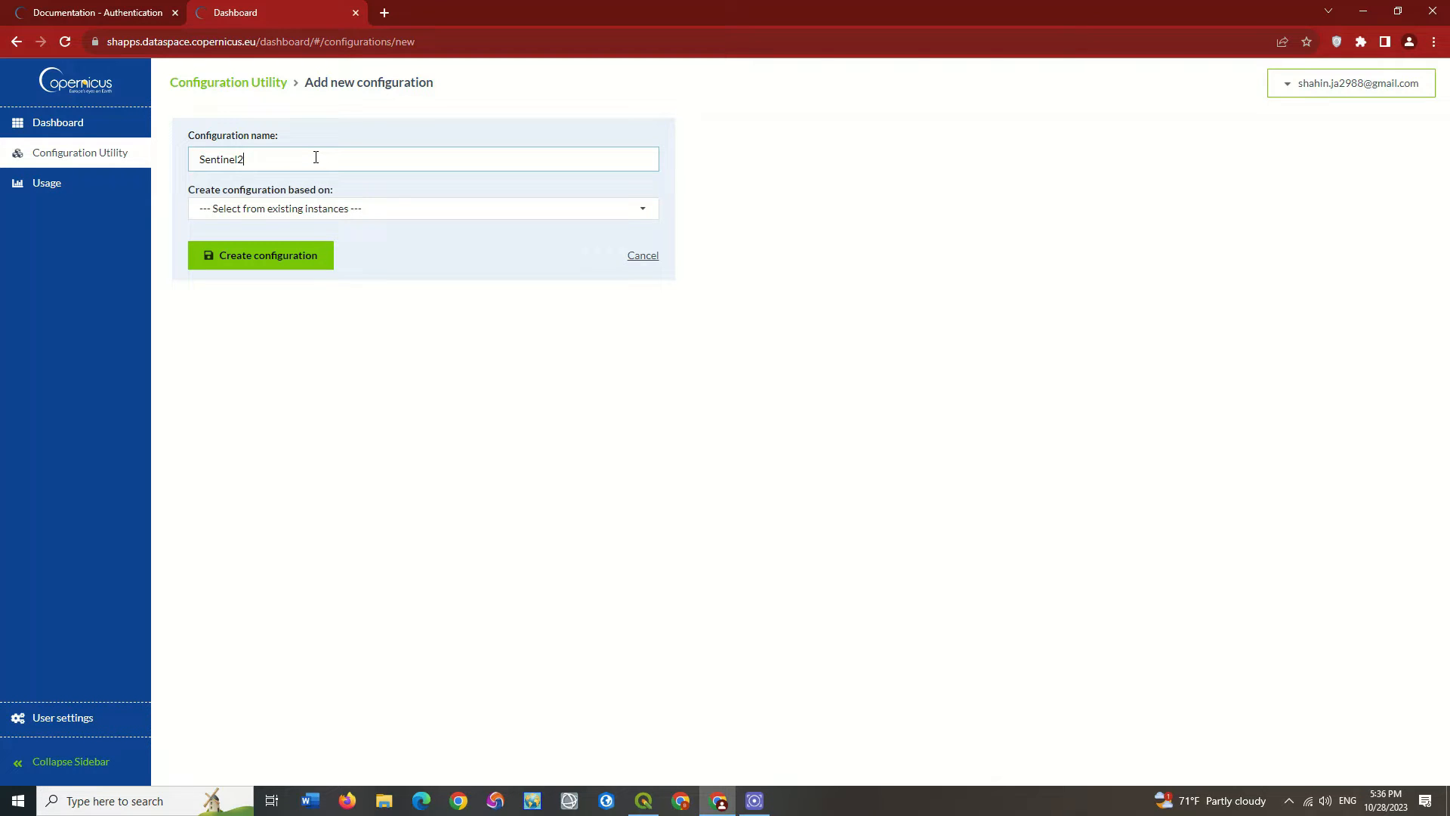
left_click(331, 209)
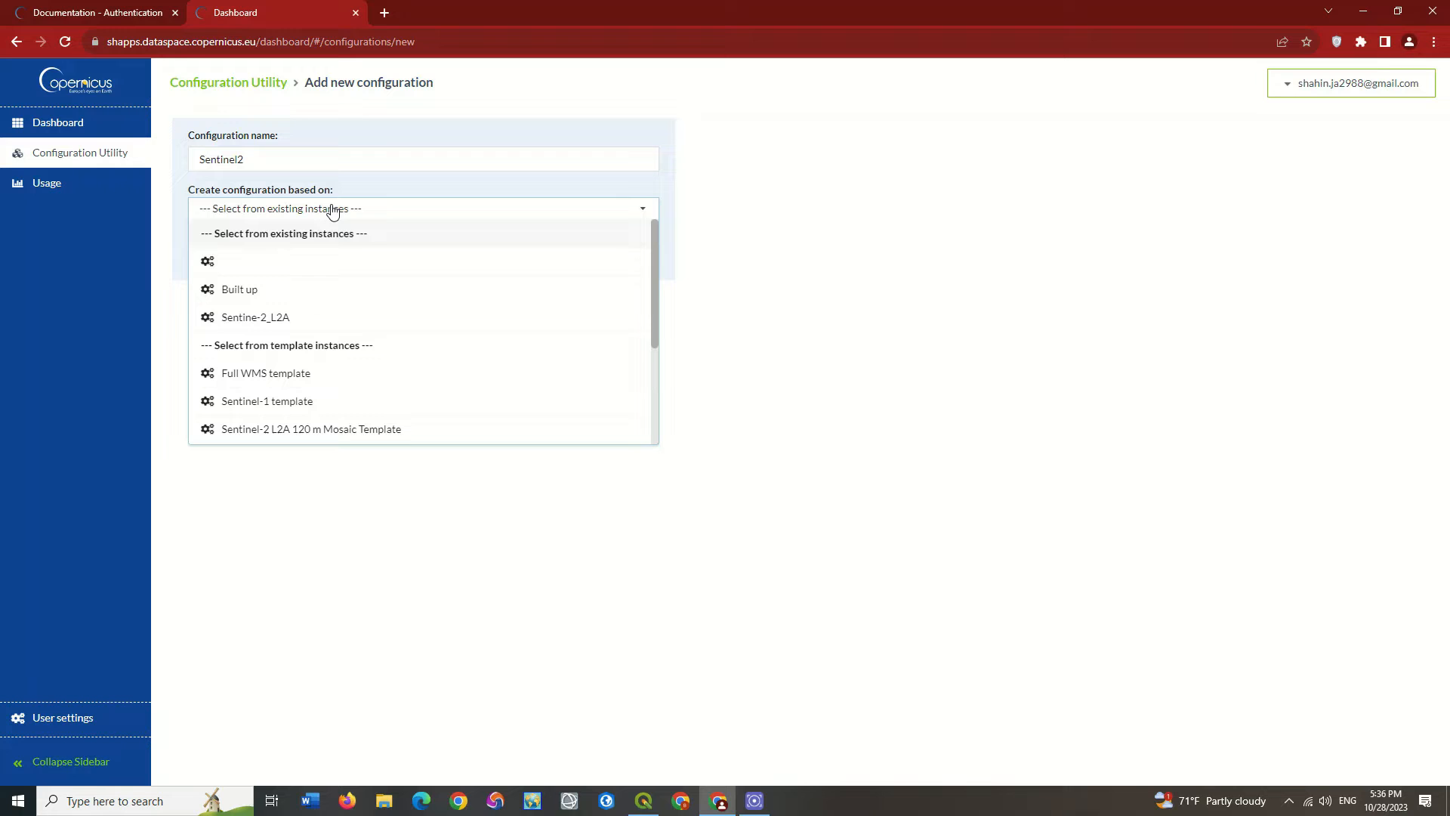
scroll(360, 259, "down", 1)
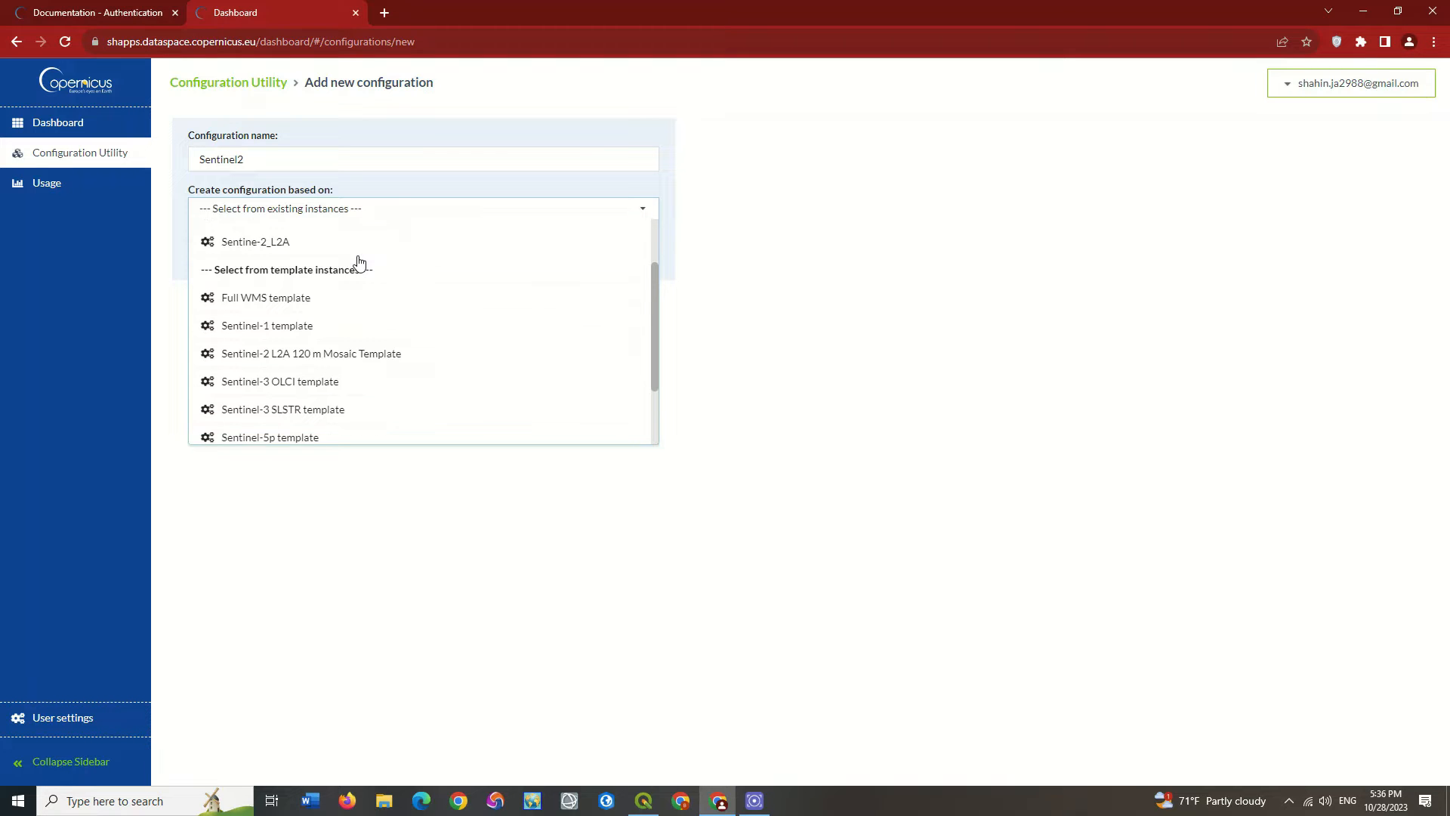
scroll(360, 259, "down", 1)
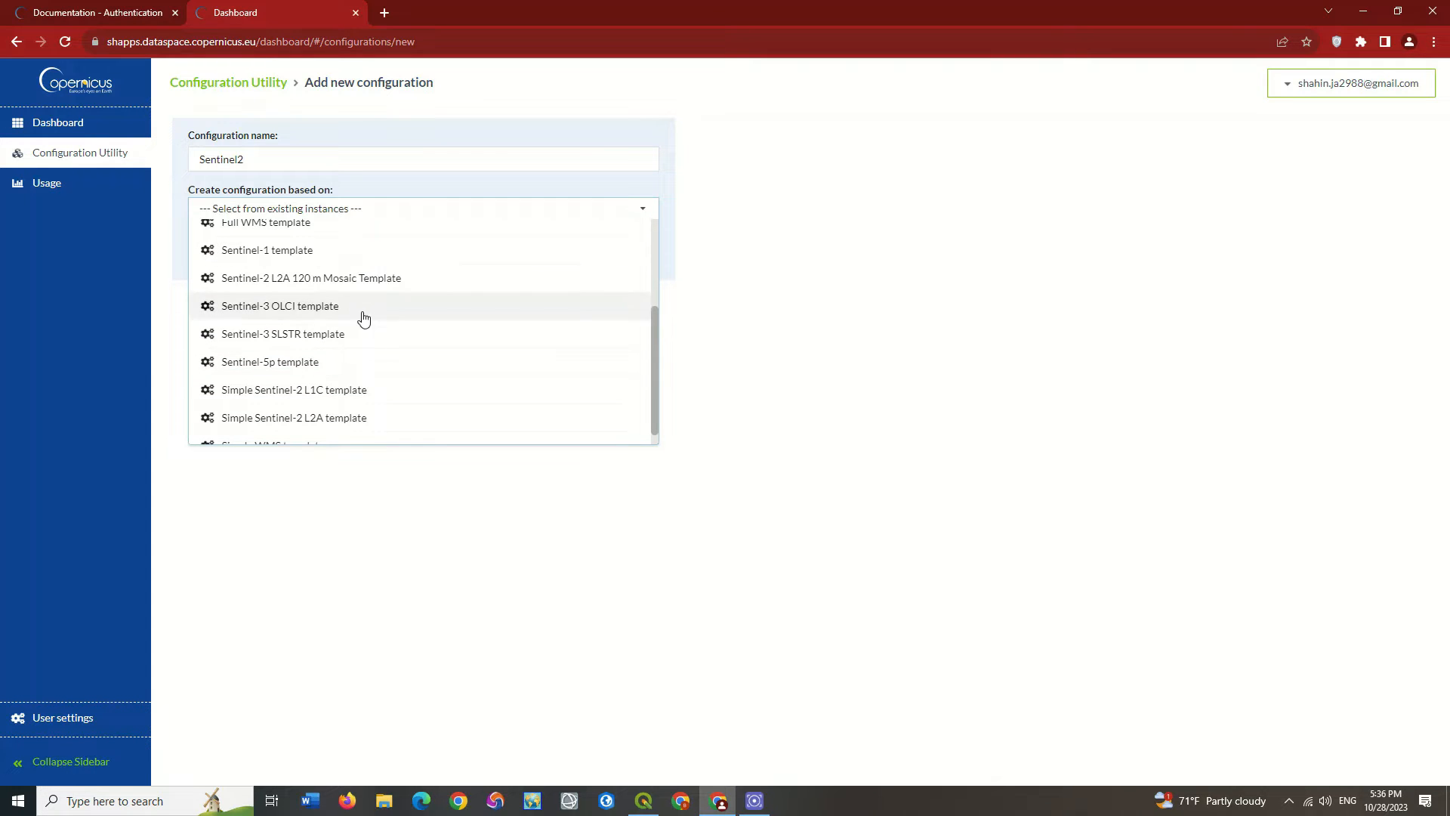
left_click(397, 420)
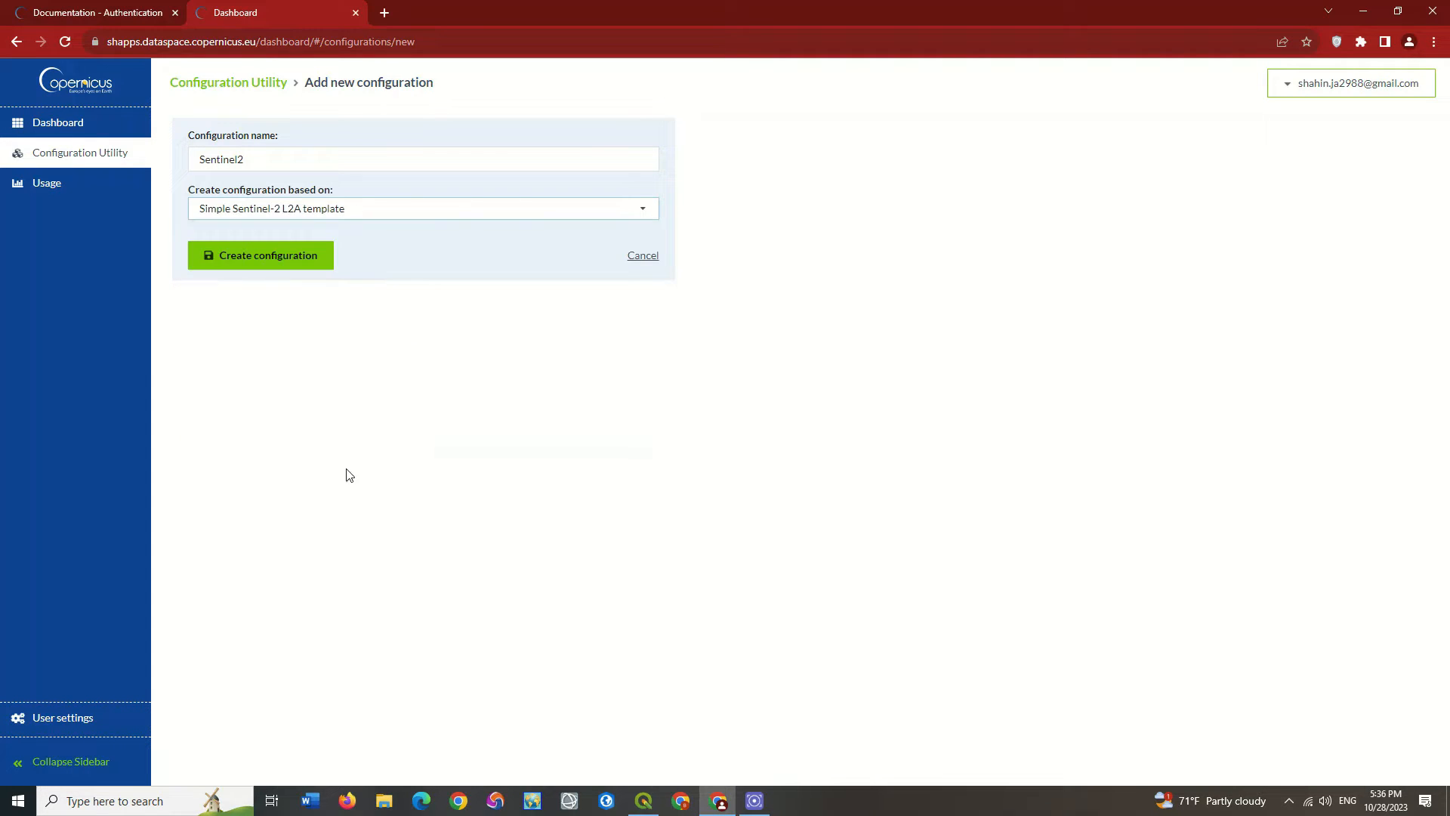
left_click(312, 257)
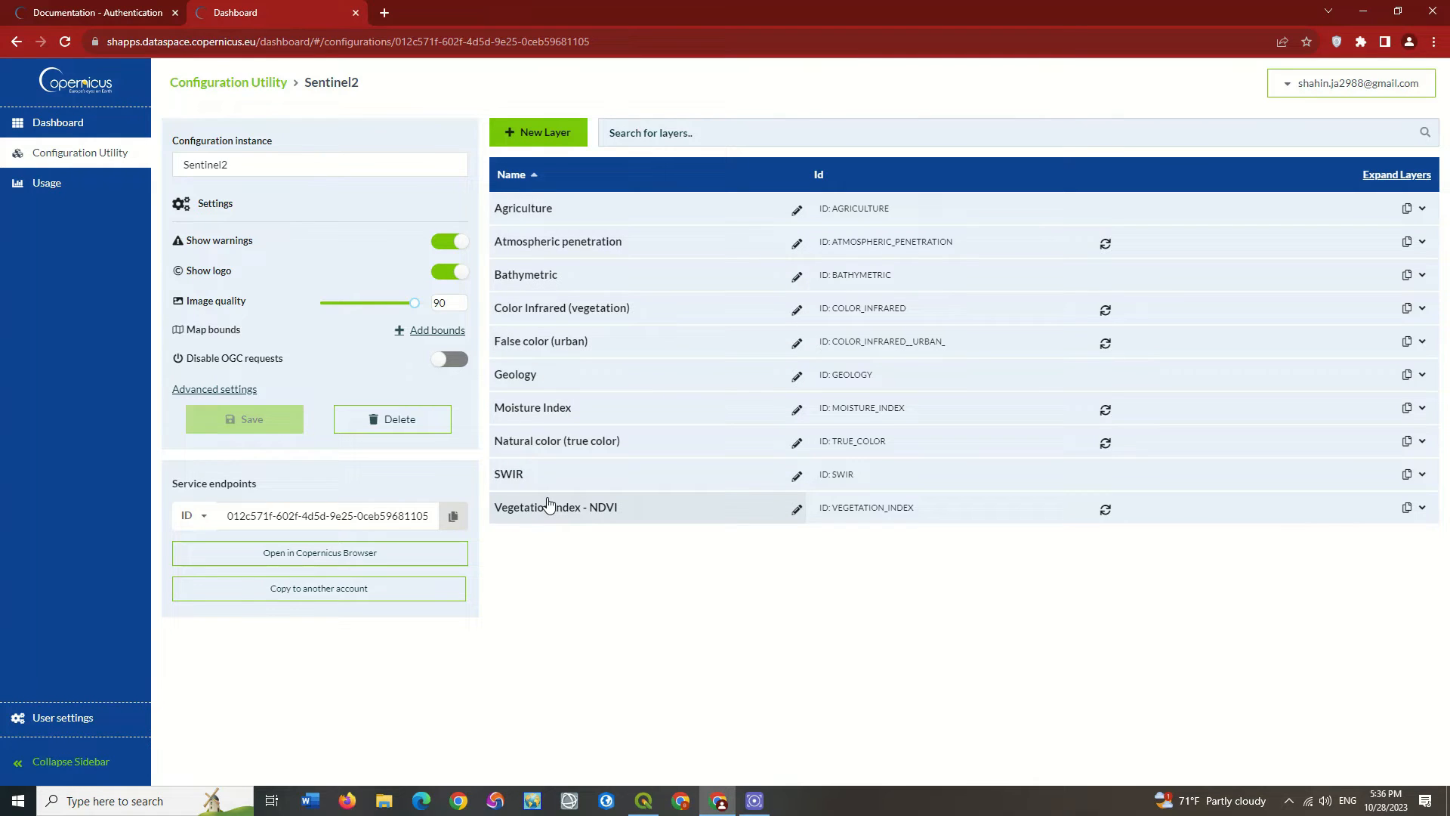
Step: Return to QGIS, log in to the SentinelHub plugin again, and select Sentinel2 as the configuration for new layers
left_click(643, 799)
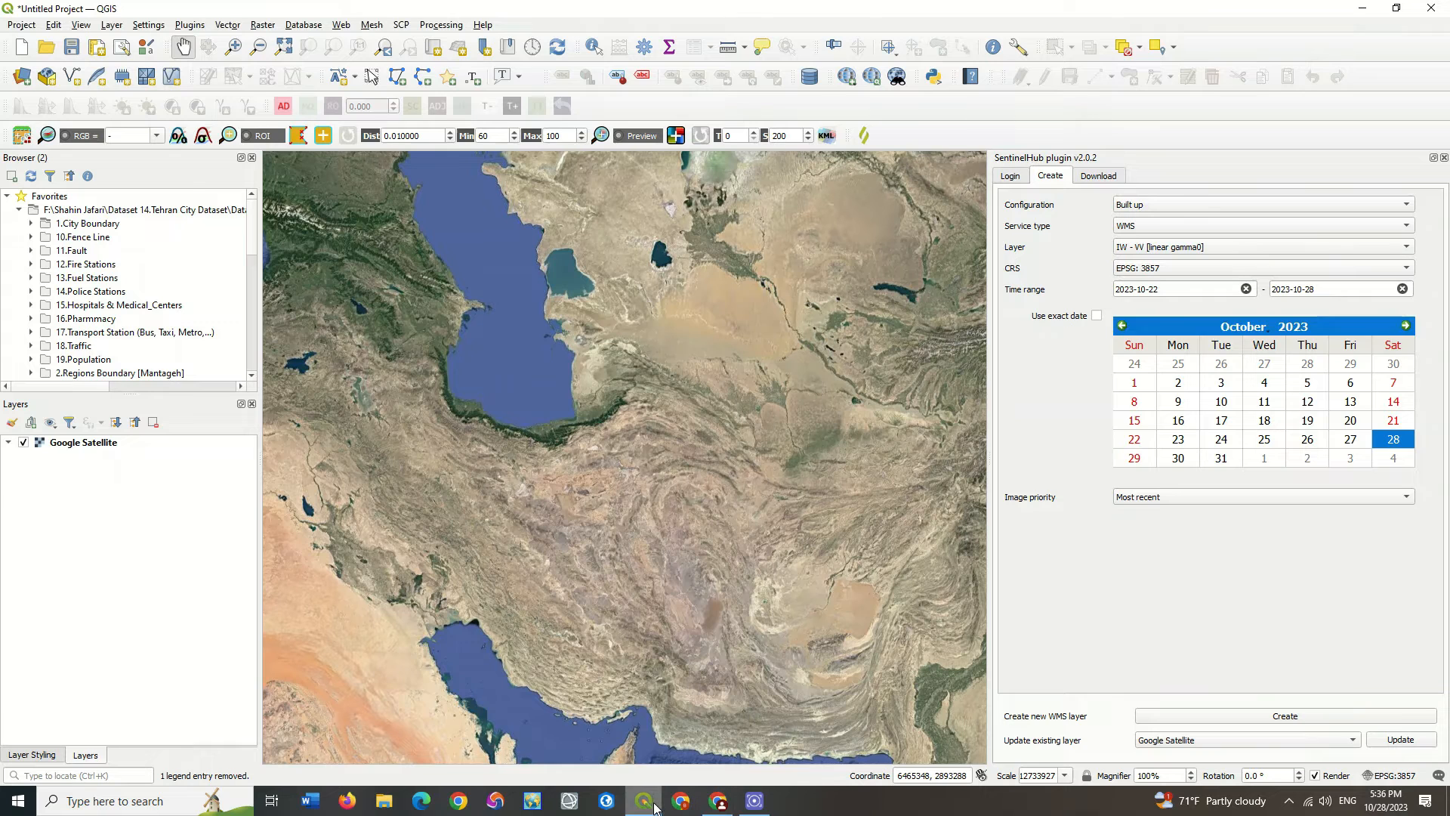
left_click(1011, 176)
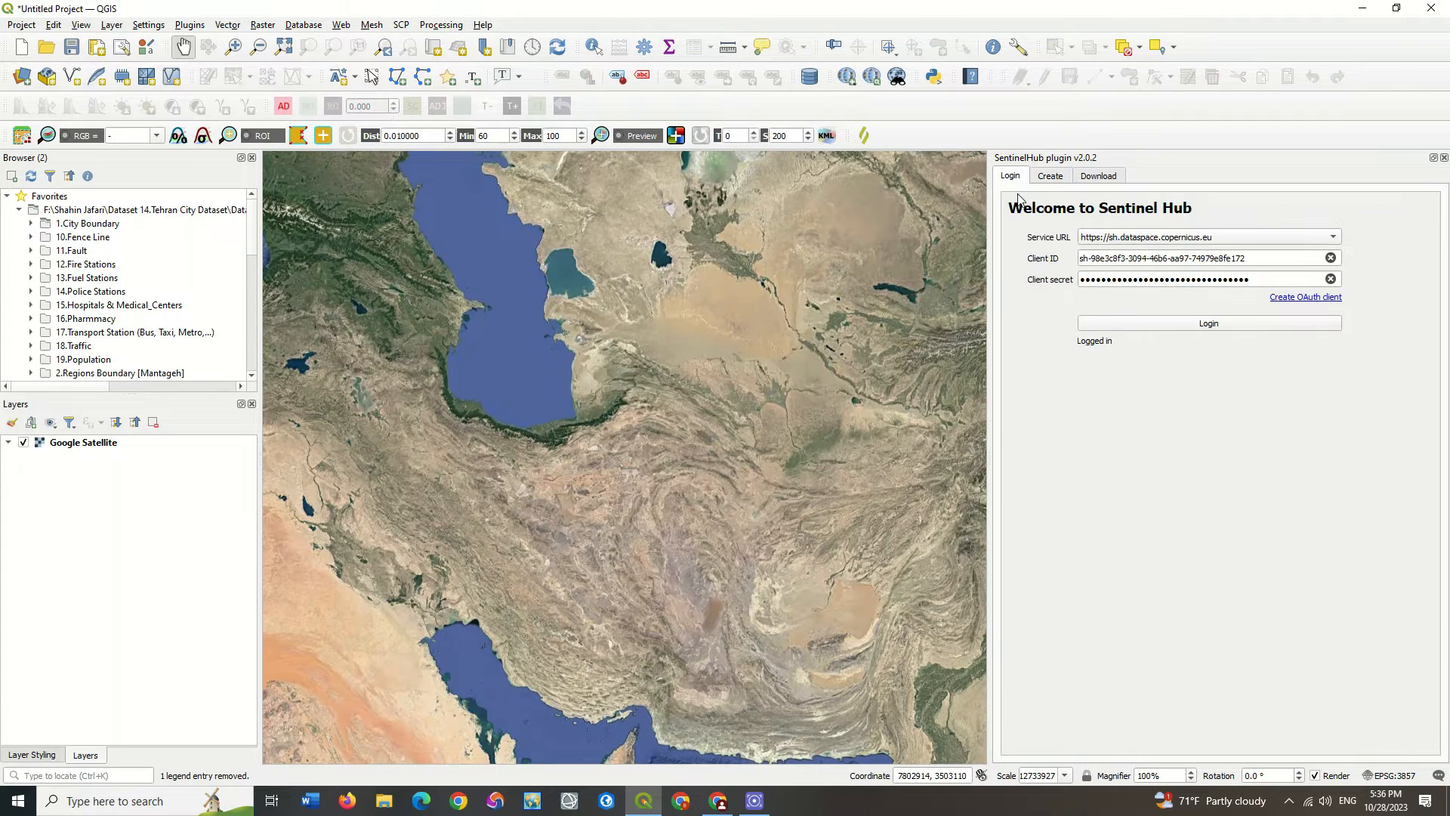
left_click(1183, 327)
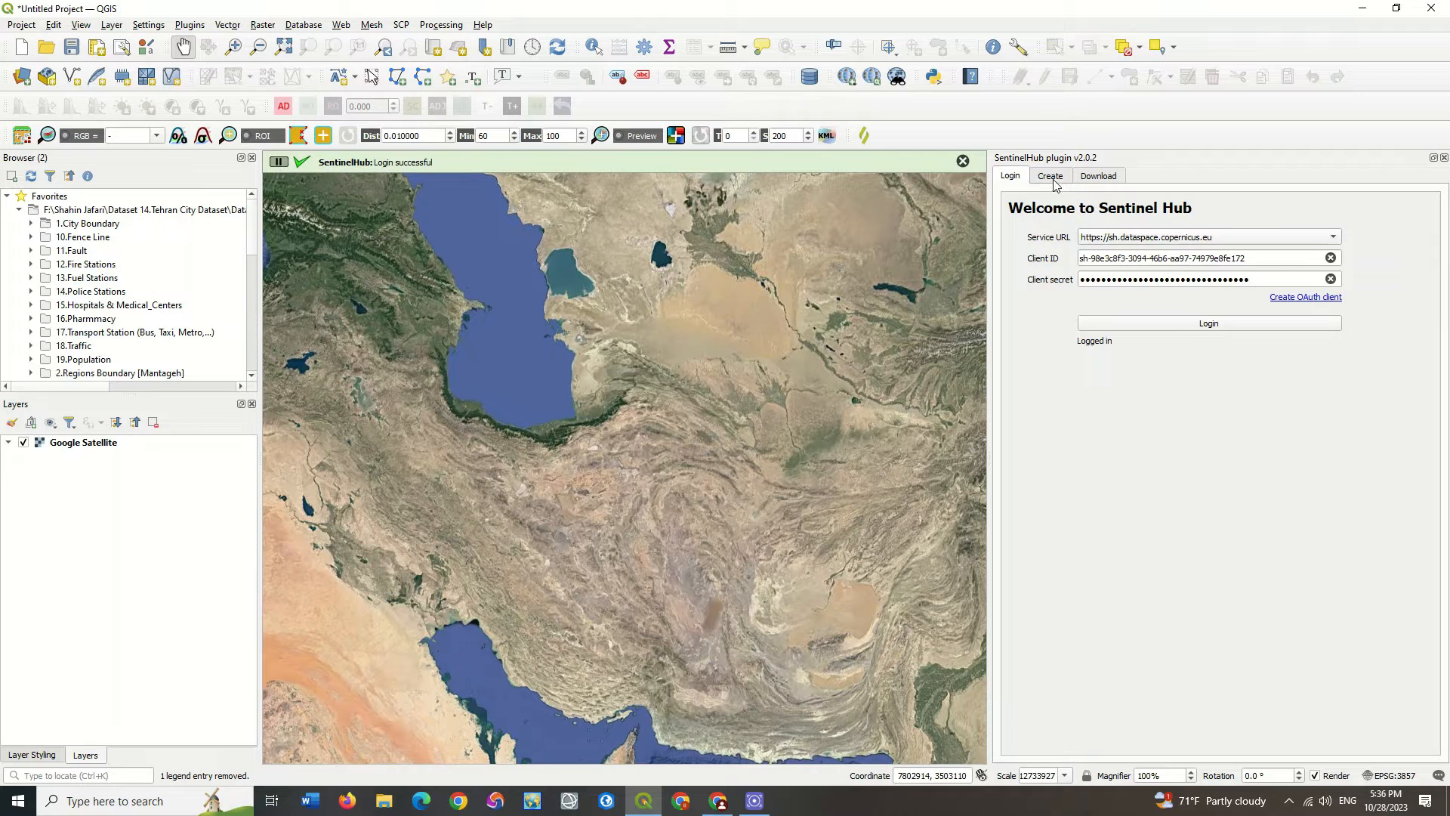
left_click(1050, 176)
left_click(1188, 209)
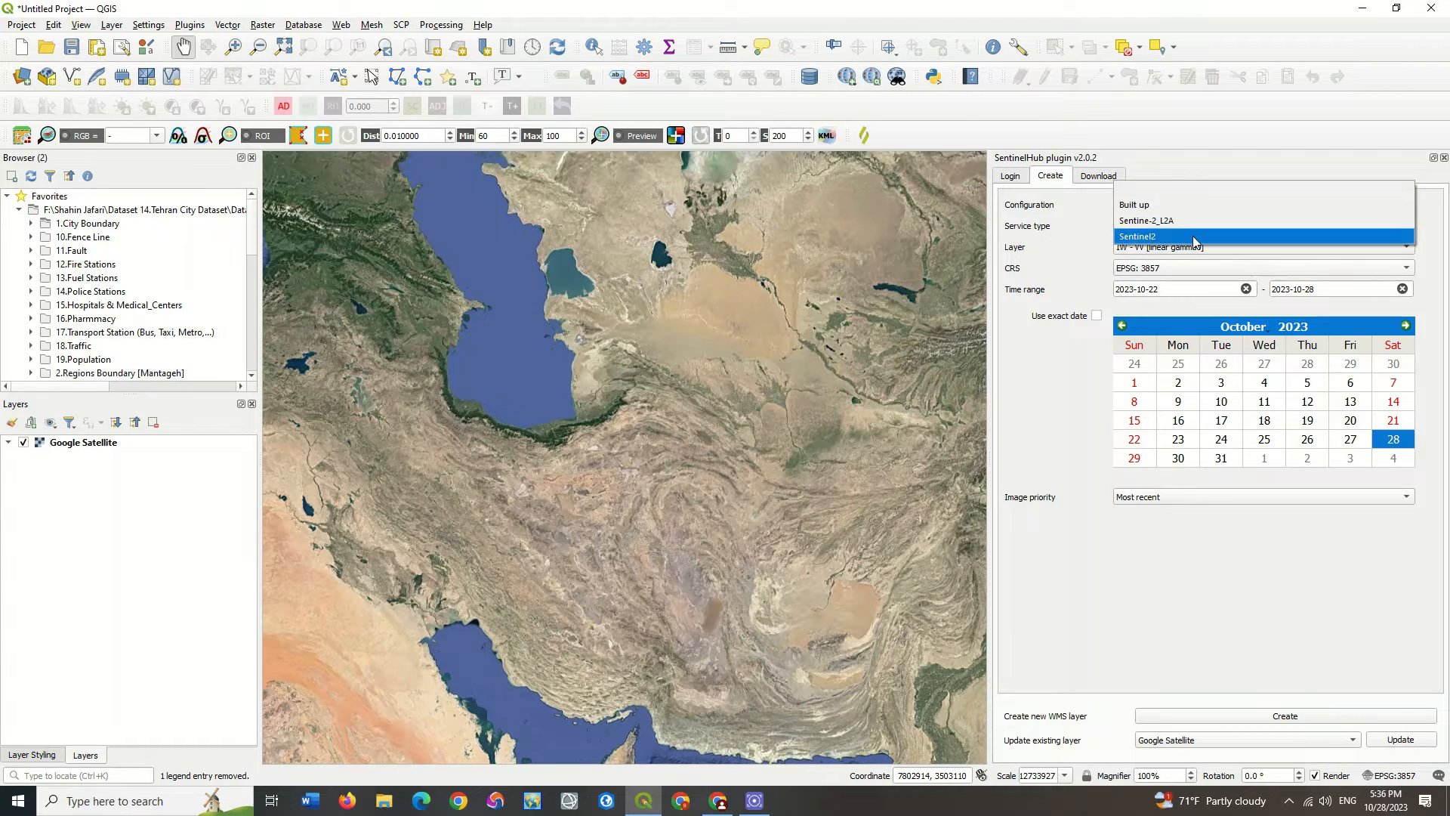
left_click(1193, 236)
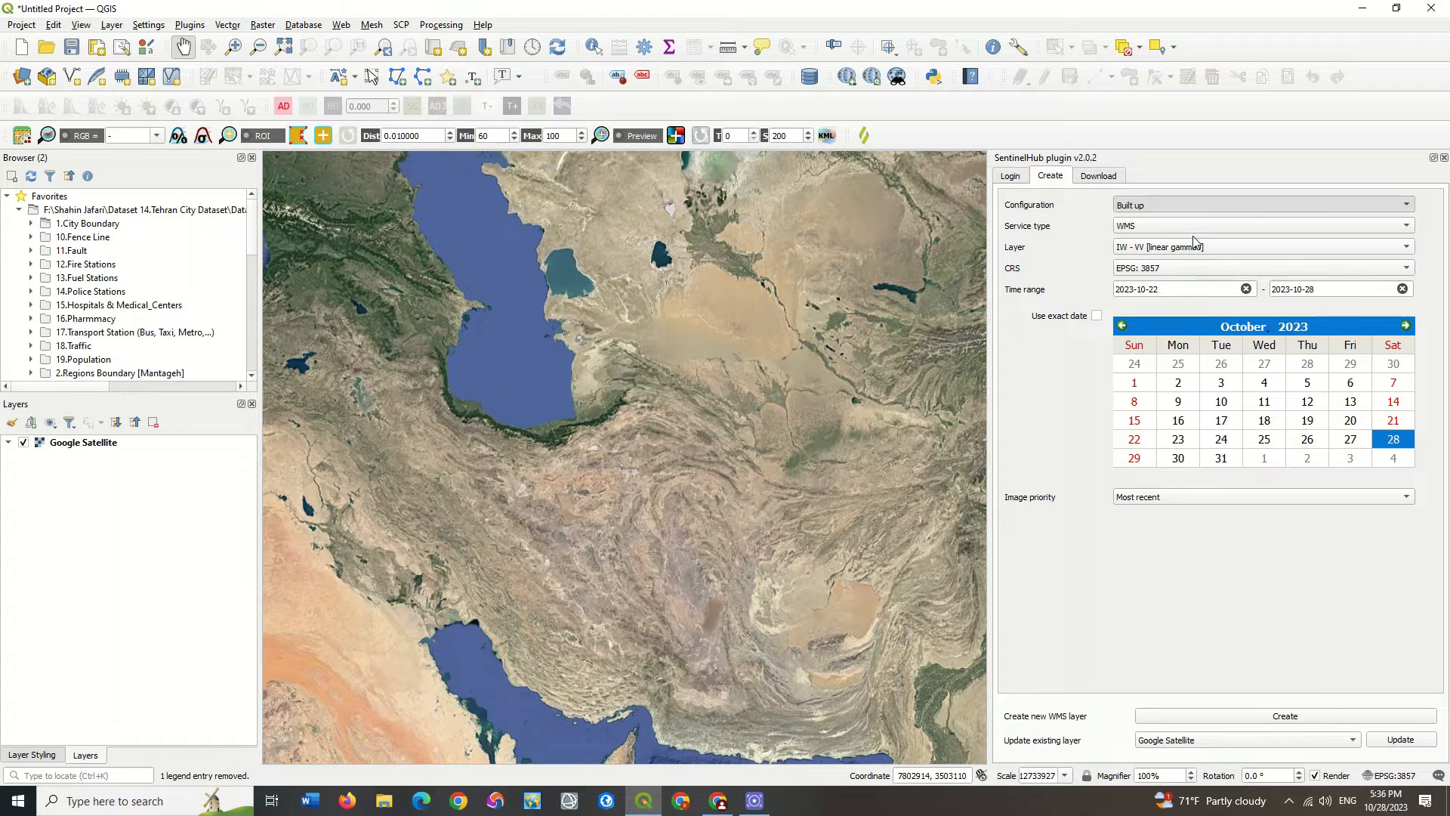
left_click(1152, 249)
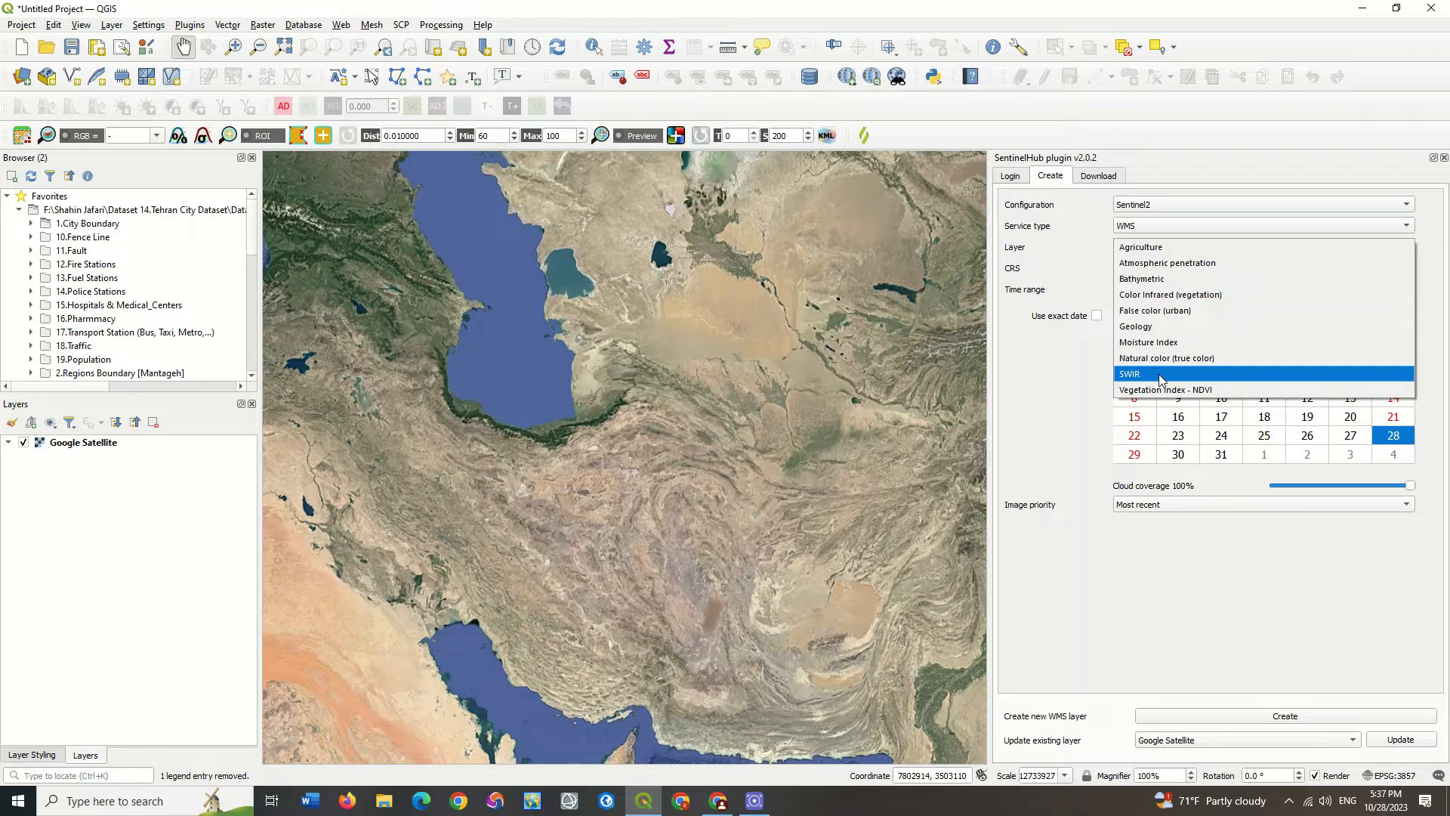
left_click(1084, 228)
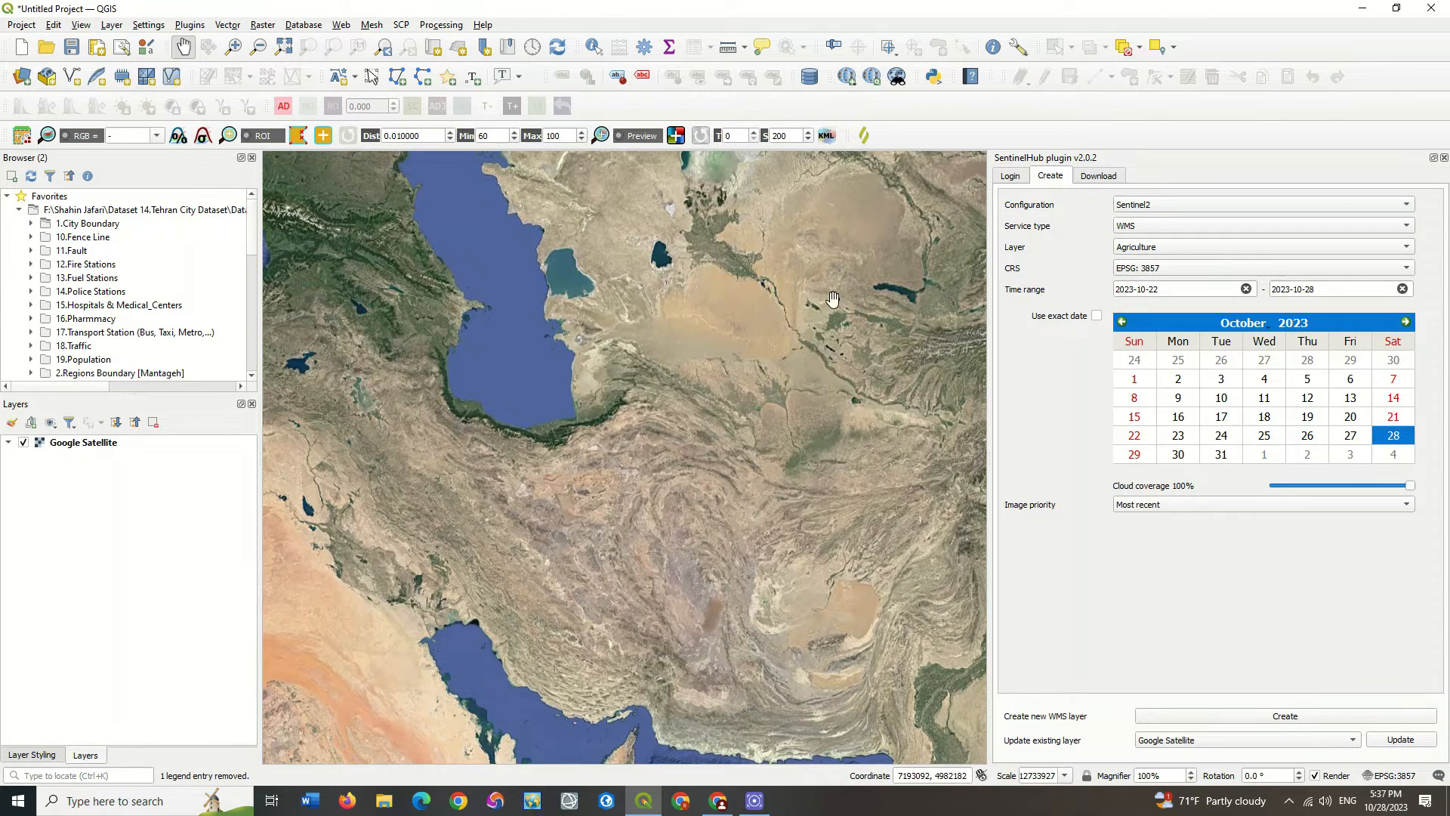
Step: Create an Agriculture WMS layer over the southern Caspian coast for 2023-10-26 to 2023-10-28 with cloud coverage limited to 14%
scroll(492, 449, "up", 2)
scroll(521, 472, "up", 2)
left_click_drag(758, 268, 464, 576)
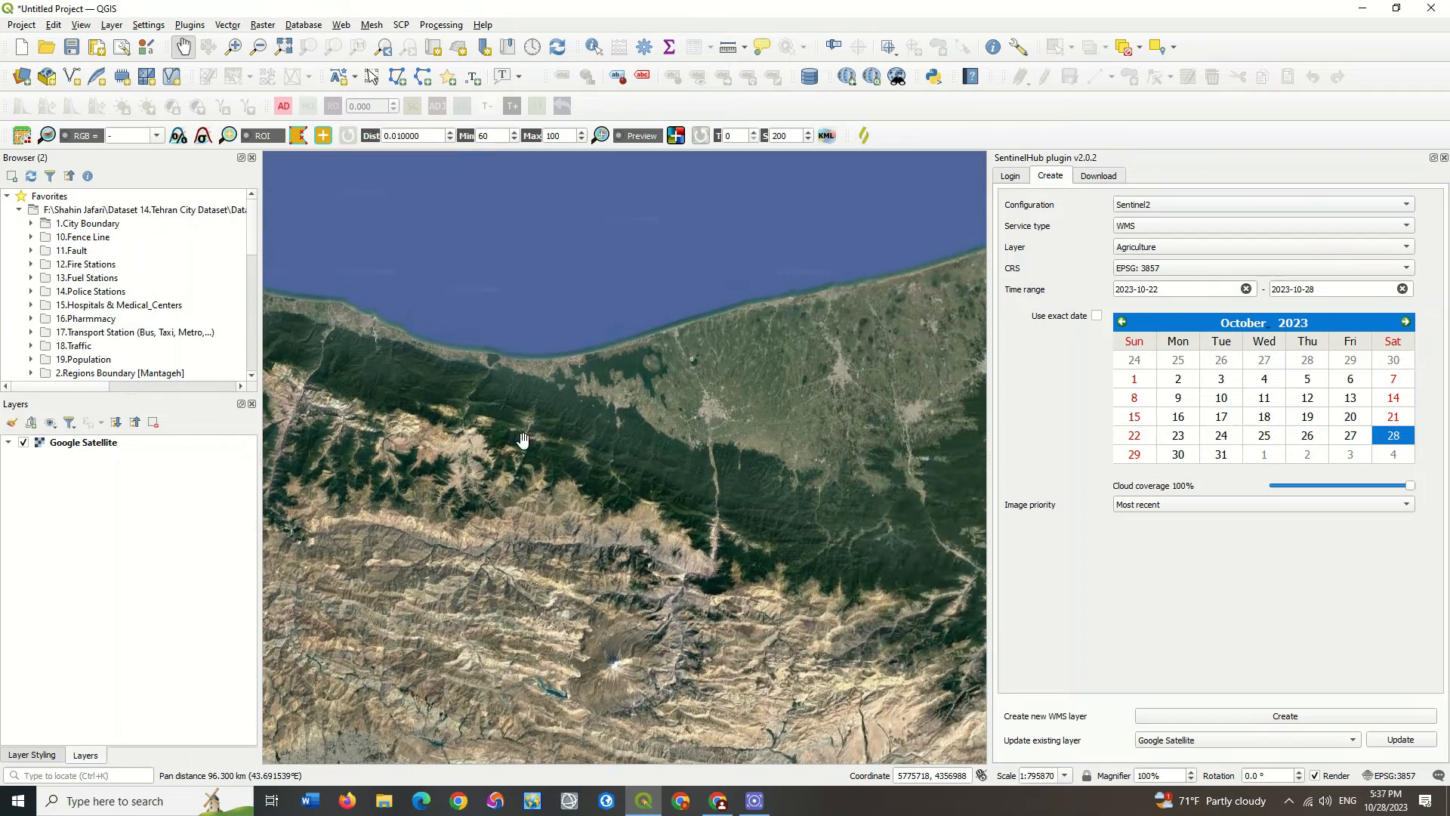
scroll(521, 438, "up", 2)
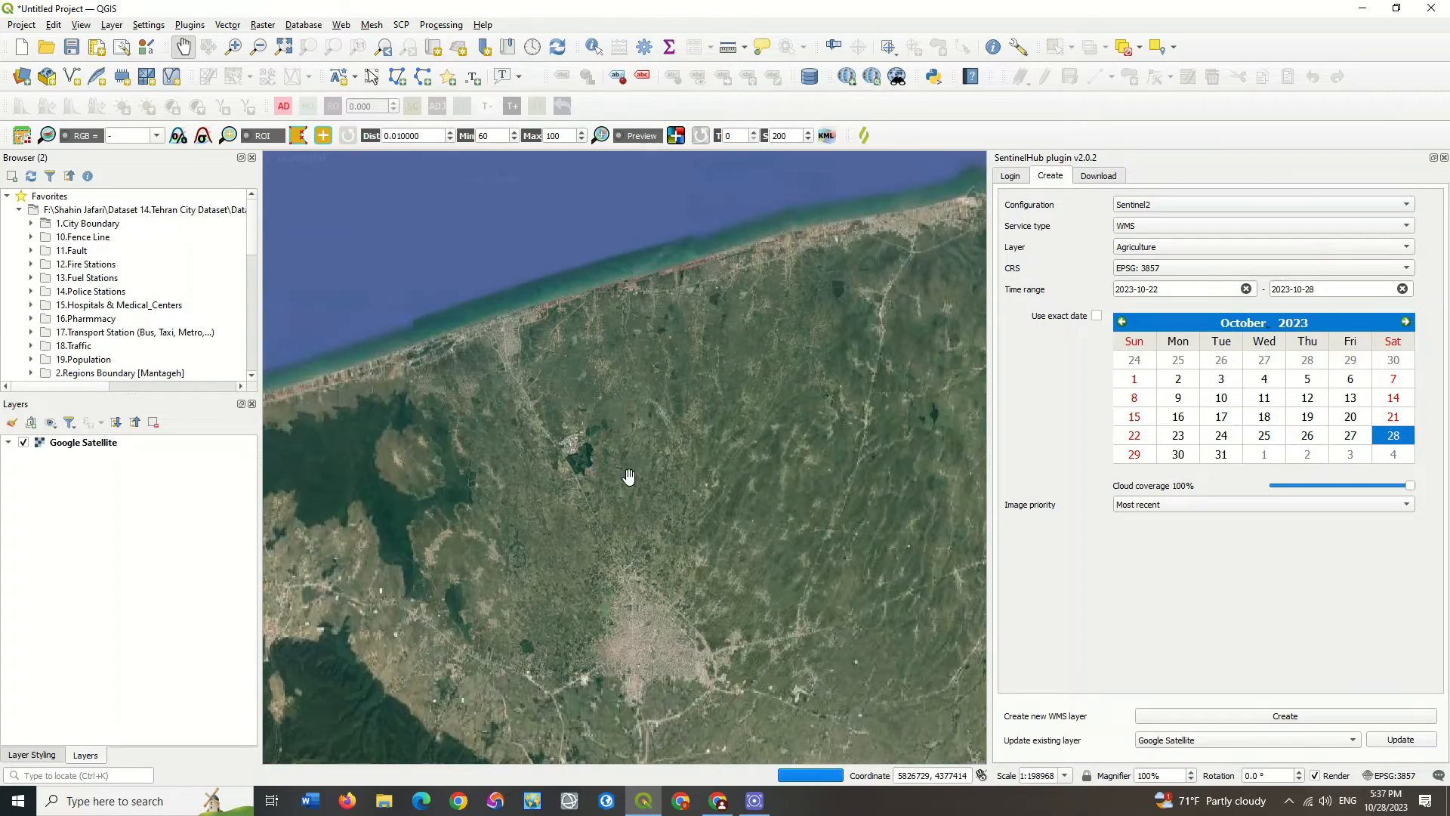
left_click(1178, 248)
left_click(1087, 249)
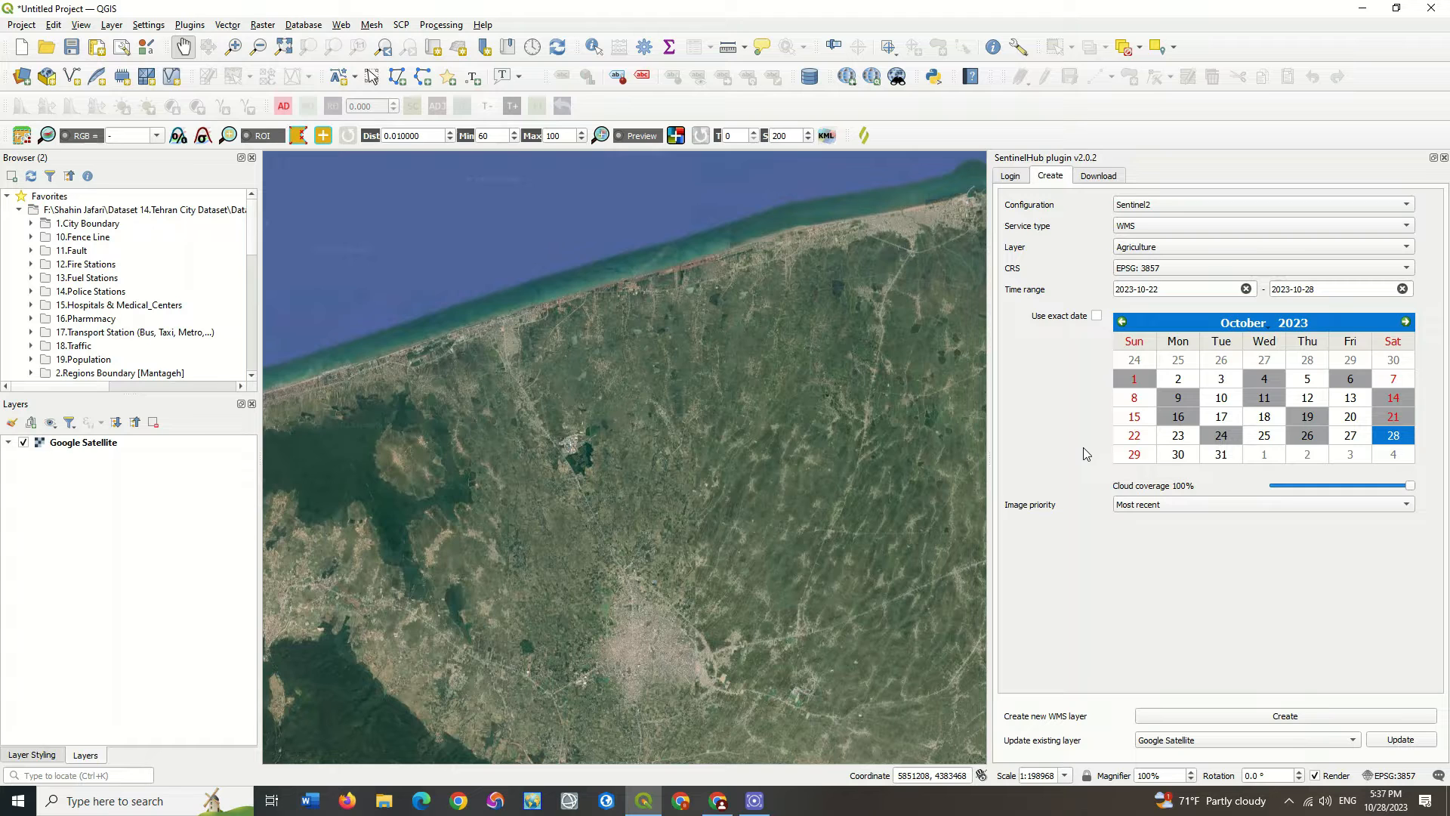
left_click(1097, 315)
left_click(1097, 315)
left_click(1147, 380)
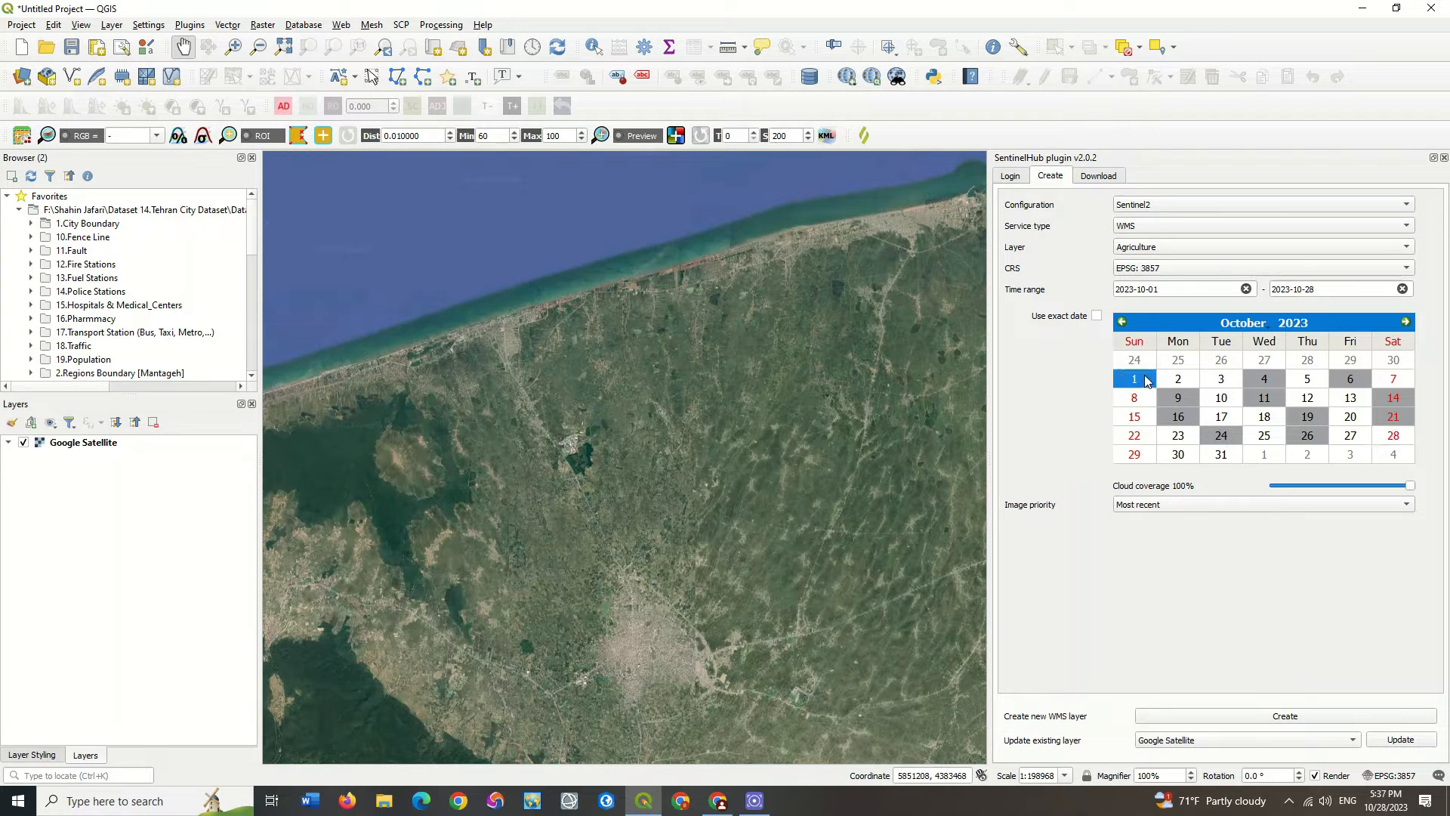
left_click(1176, 400)
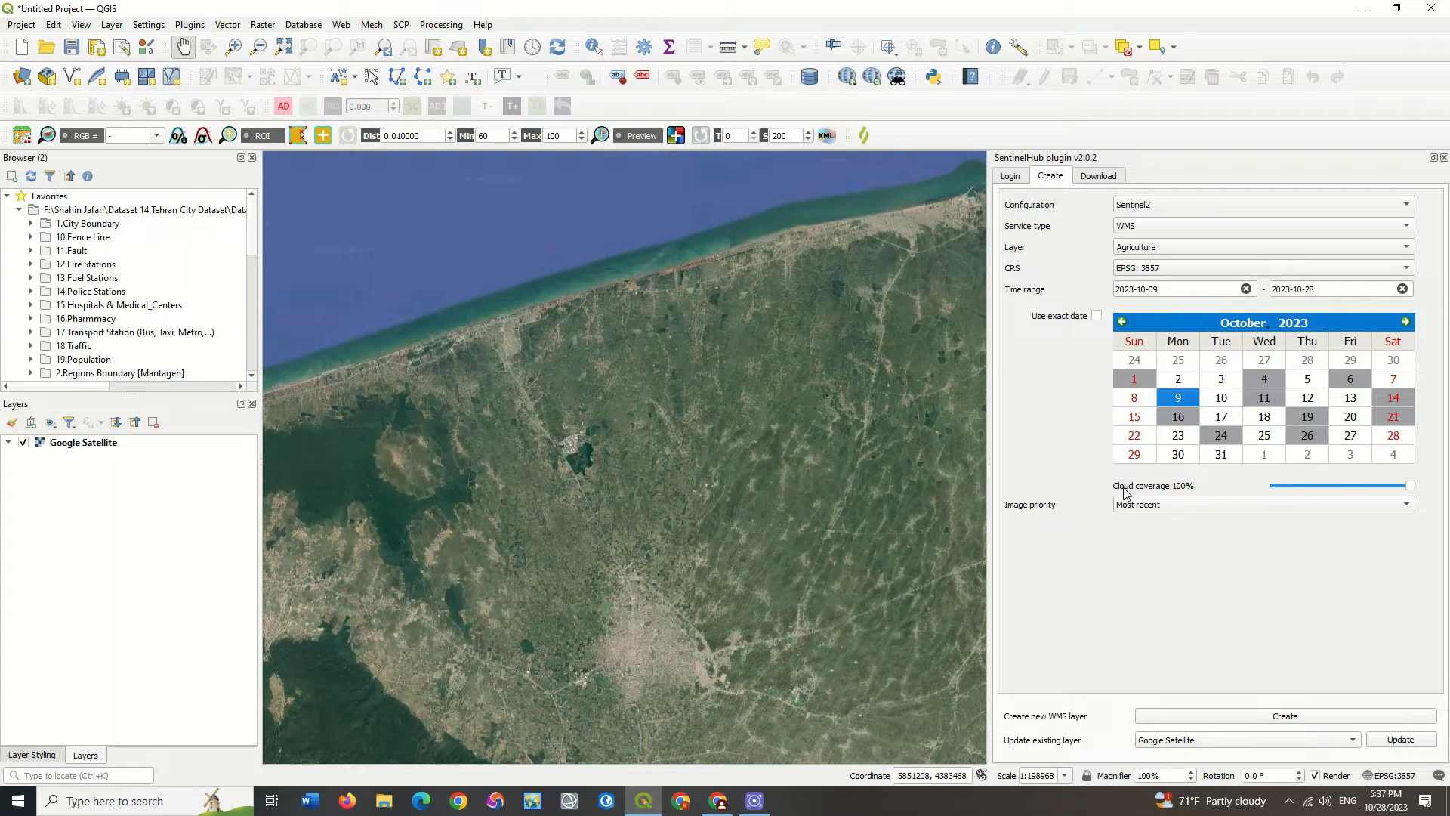
left_click_drag(1410, 486, 1286, 492)
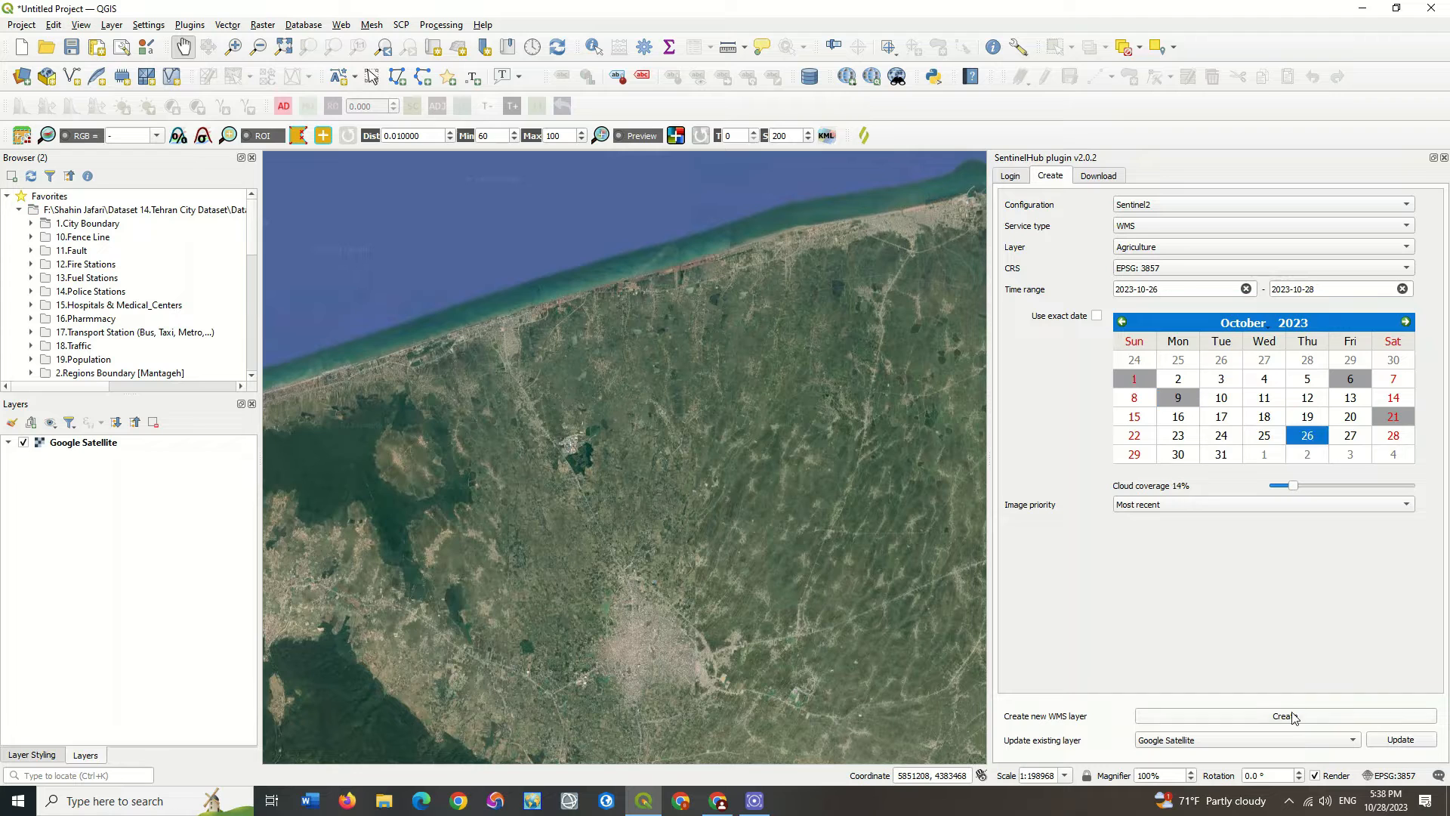
left_click(1293, 716)
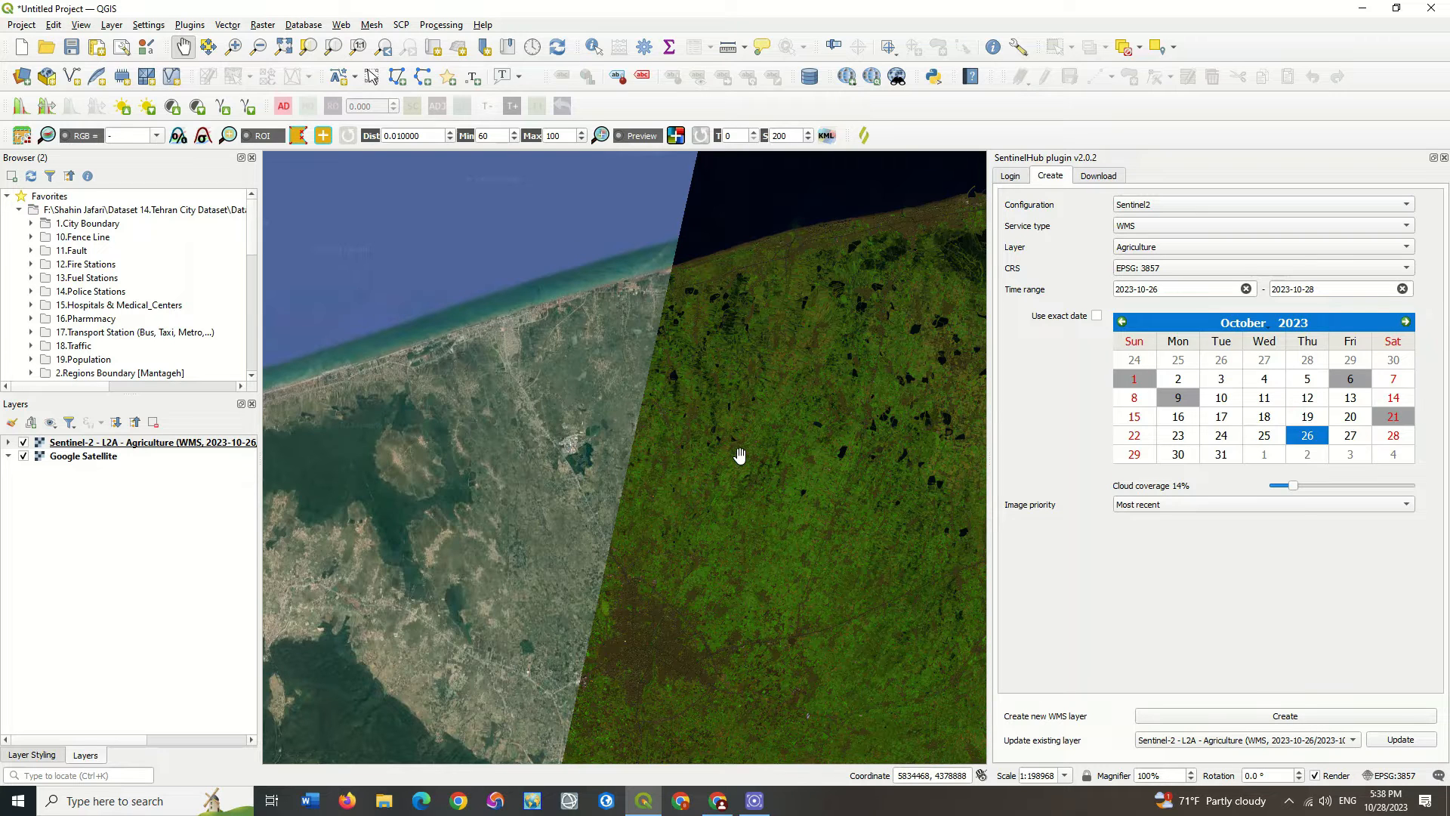
Step: Create a second Agriculture WMS layer with the time range starting 2023-10-06 and hide it in the map
left_click(1350, 379)
left_click(1218, 717)
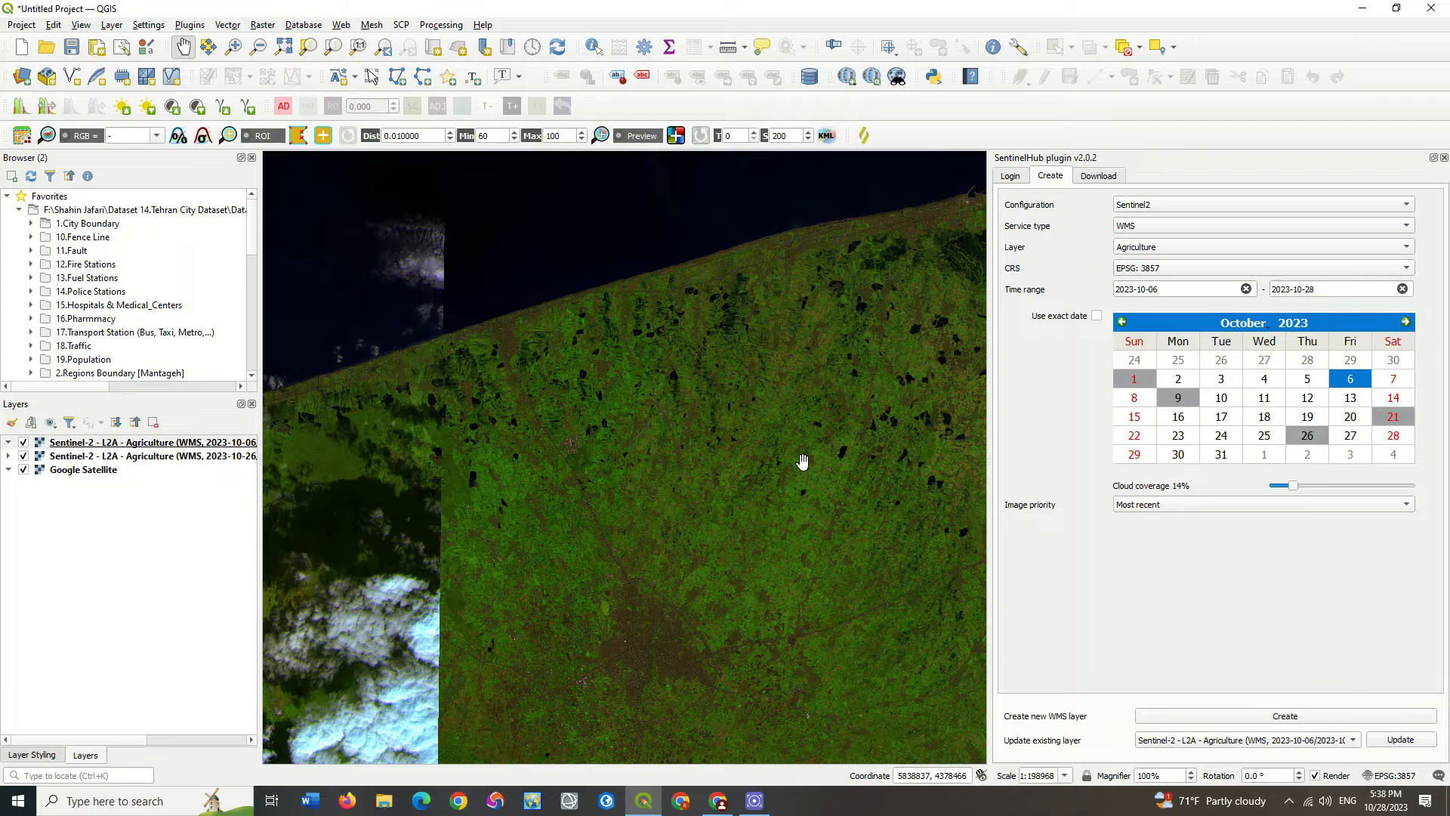
left_click(24, 442)
left_click(23, 442)
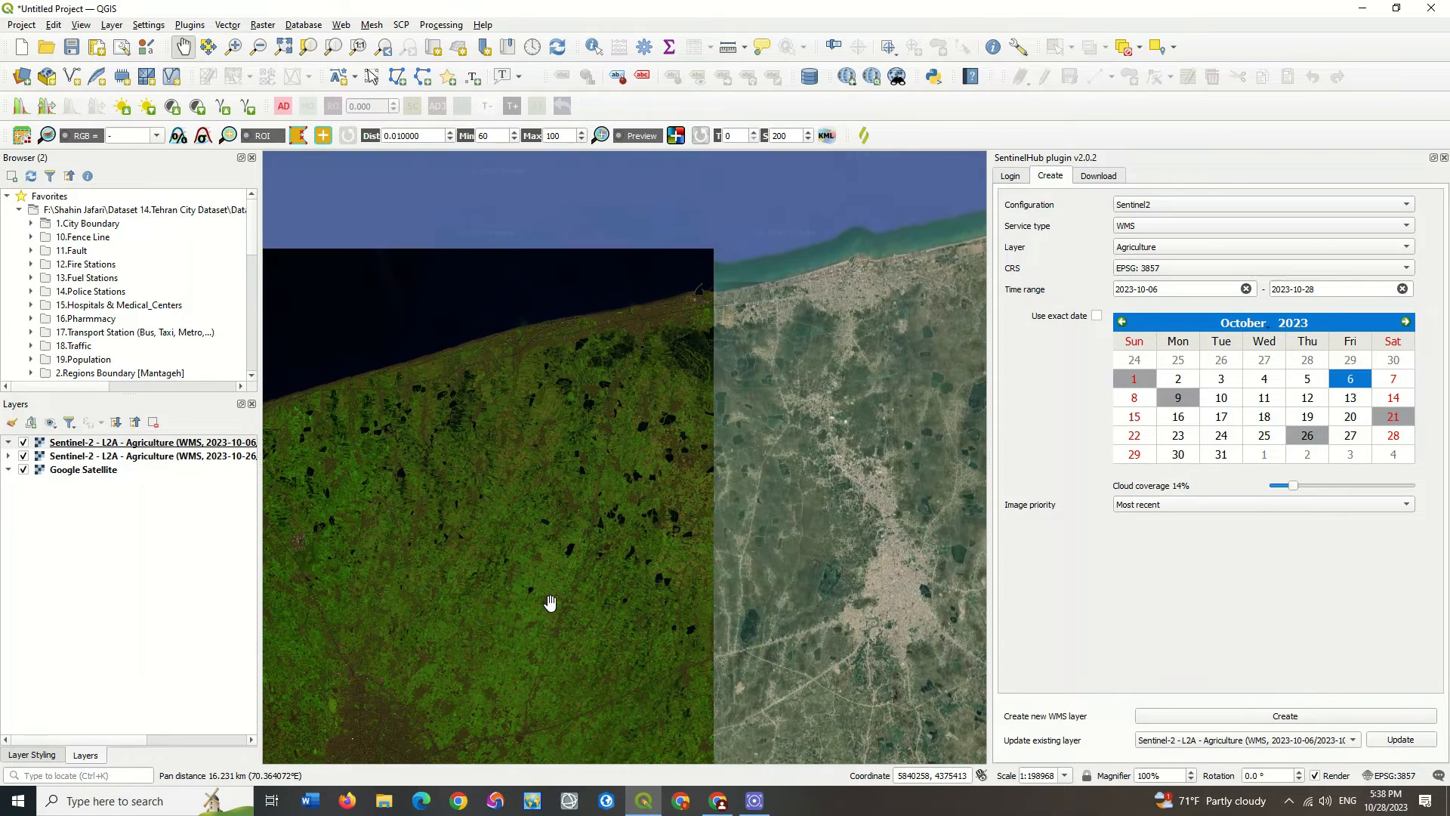
left_click(23, 442)
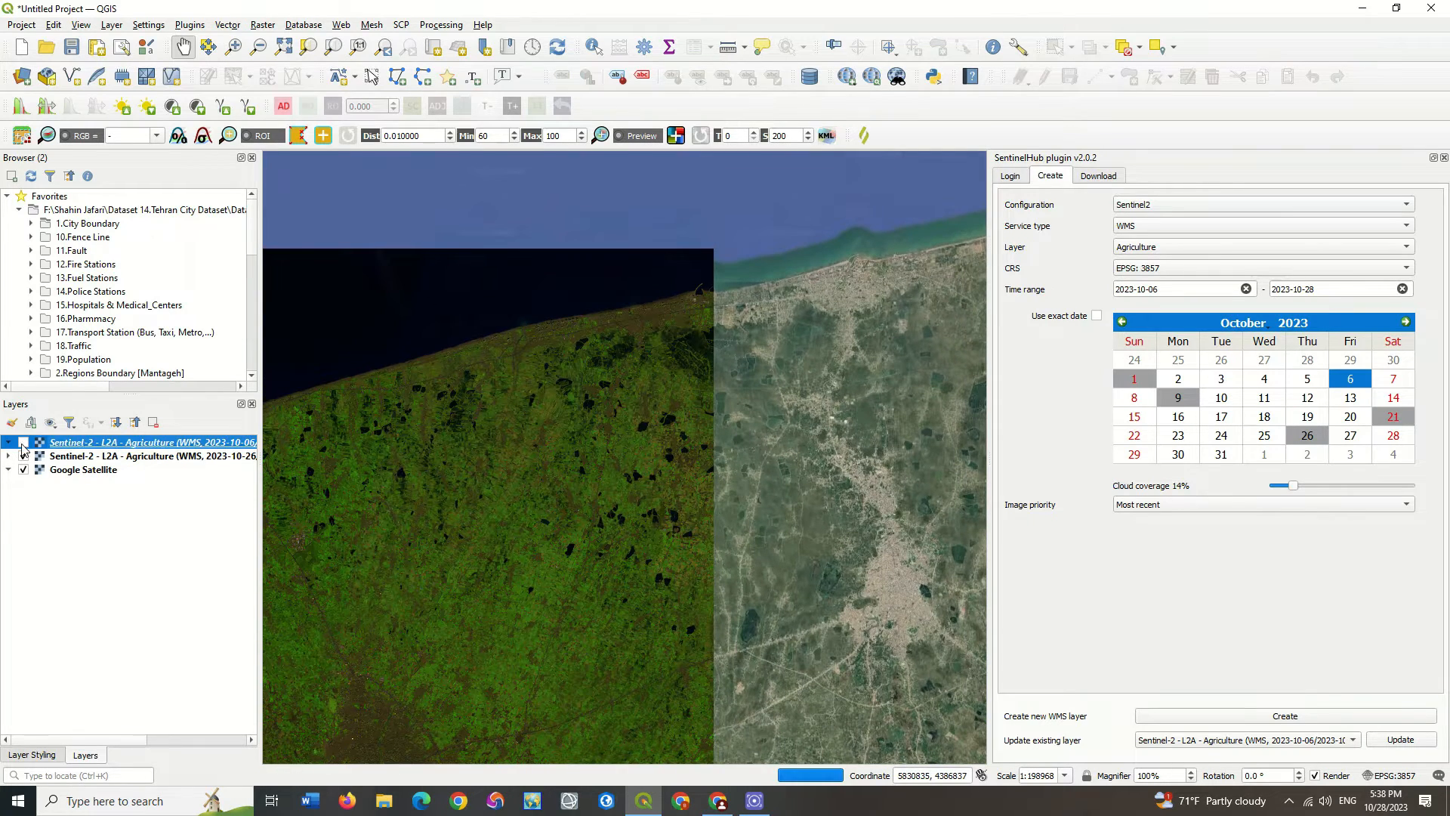
Step: Create a Color Infrared (vegetation) WMS layer for the coastal area using the 2023-10-06 to 2023-10-28 time range
left_click_drag(583, 468, 680, 272)
scroll(709, 268, "up", 2)
left_click_drag(629, 387, 758, 500)
scroll(710, 443, "down", 1)
left_click_drag(702, 420, 609, 515)
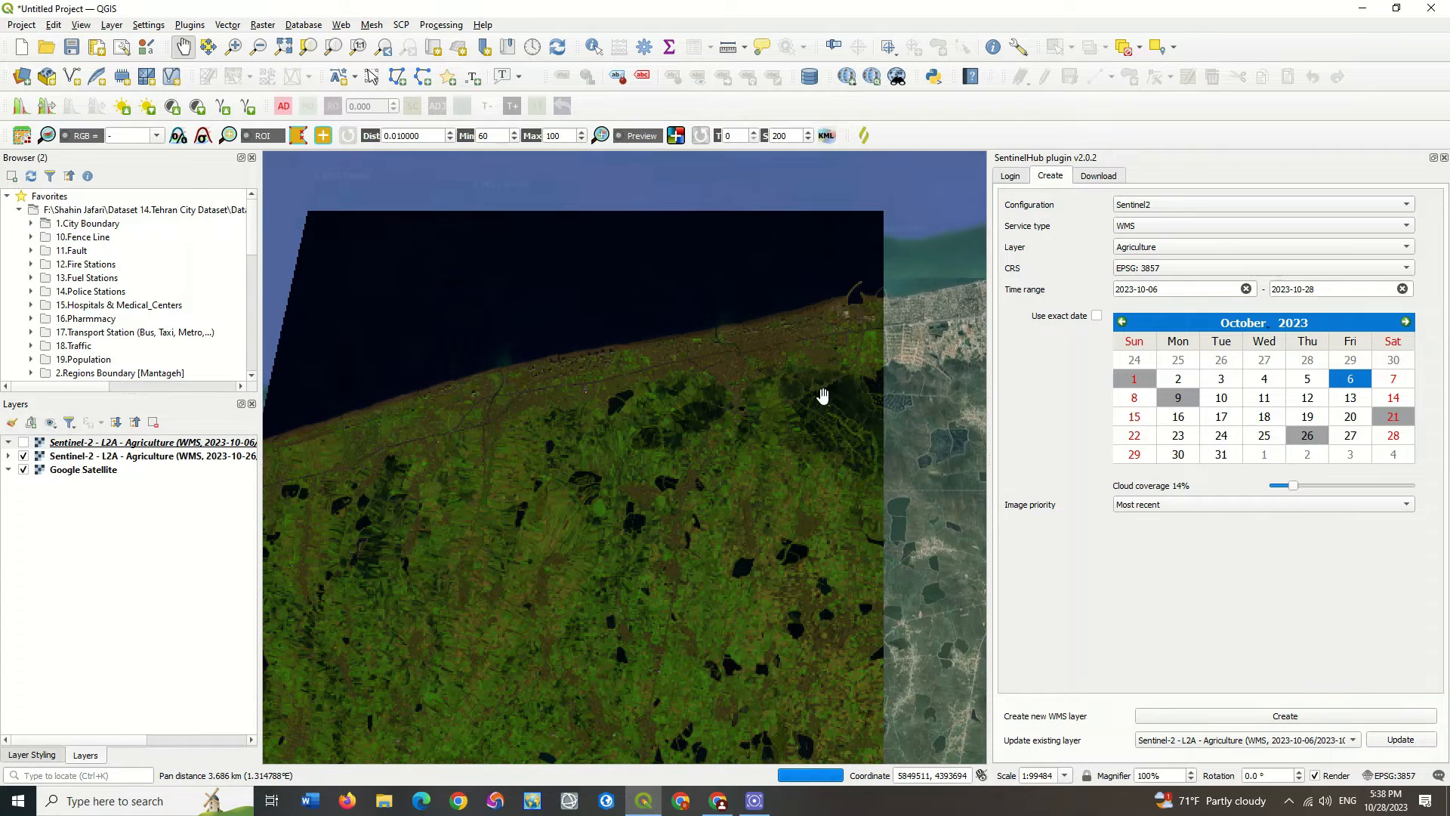
left_click(1161, 246)
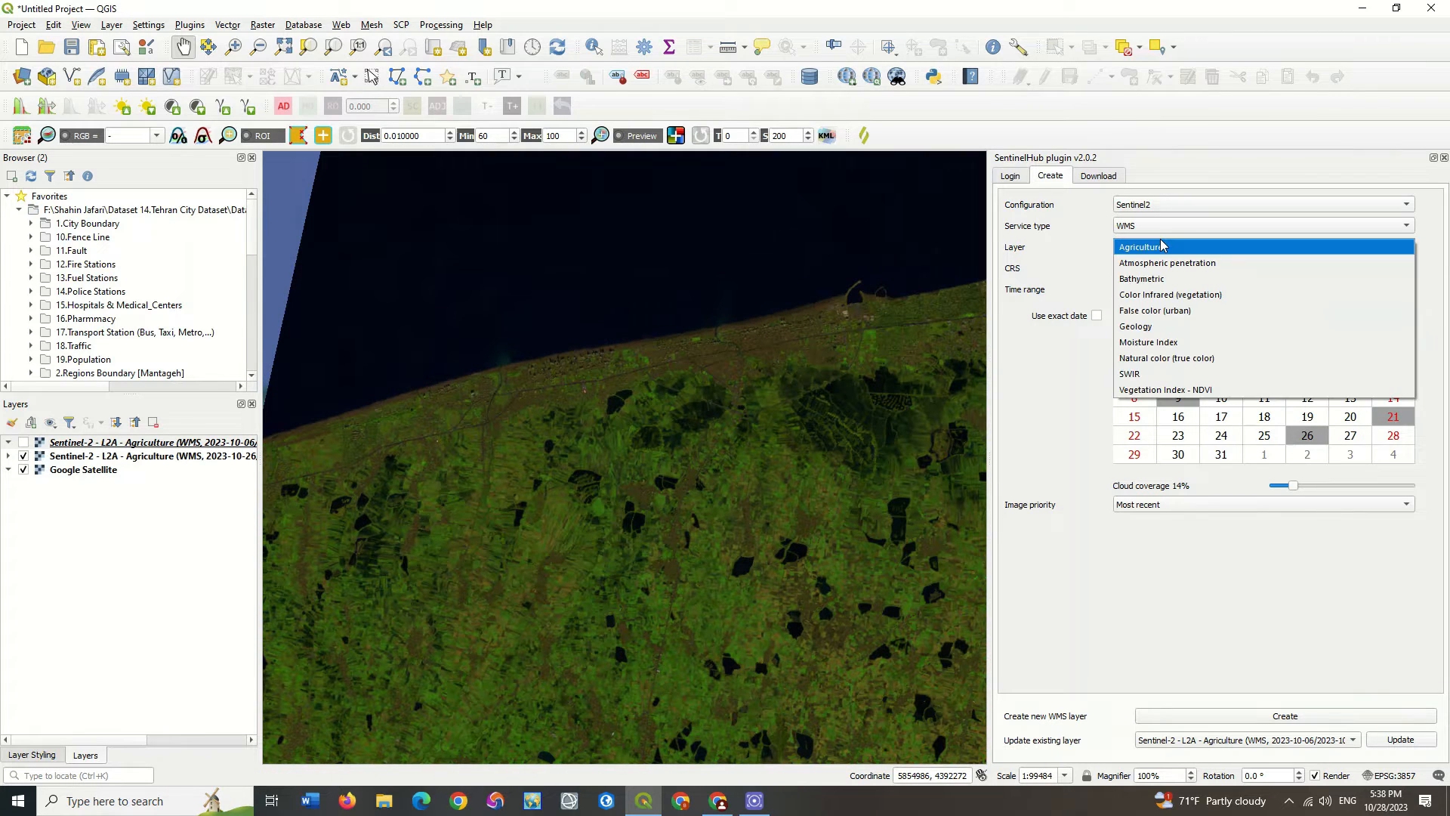
left_click(1234, 291)
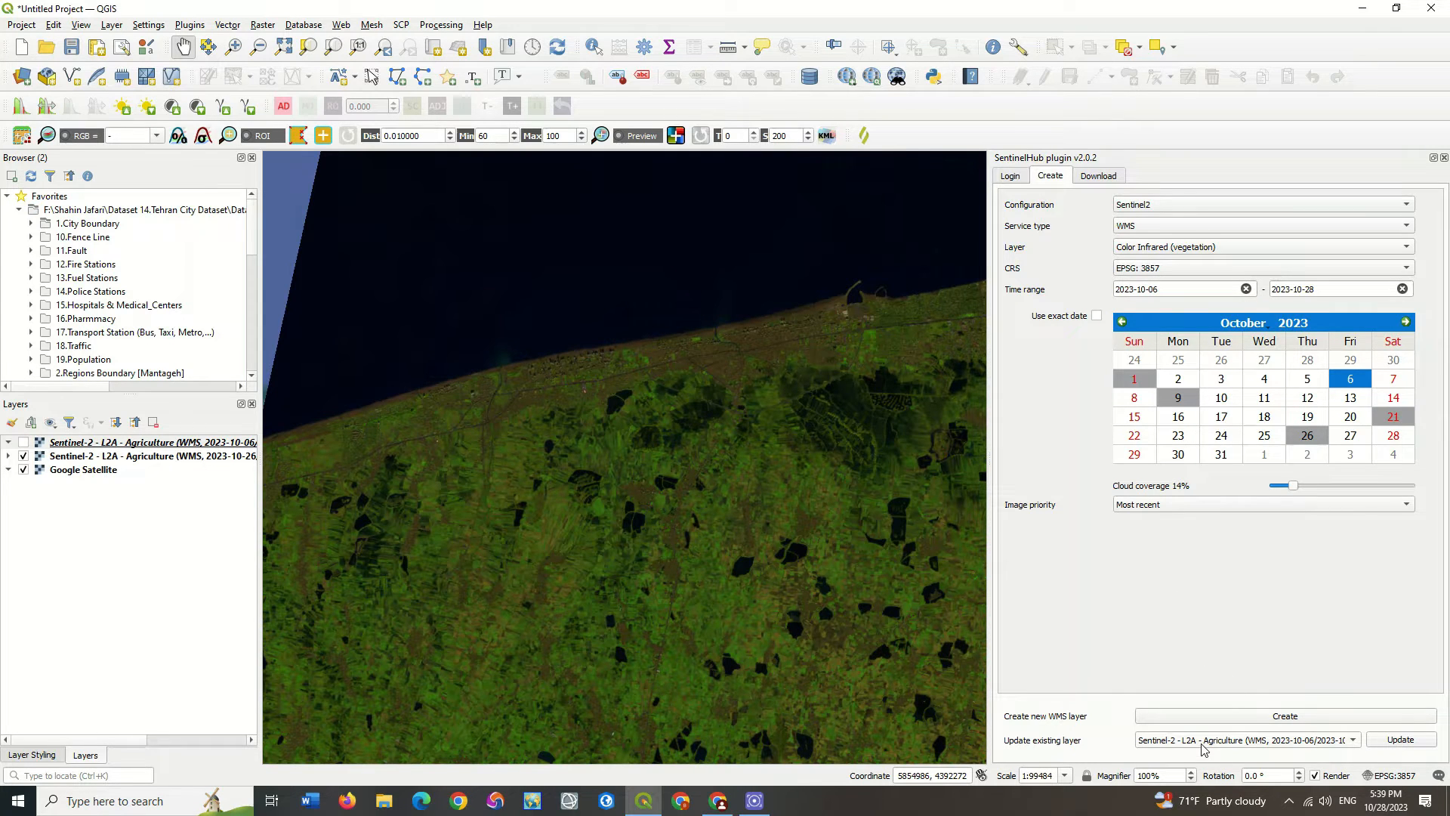
left_click(1213, 716)
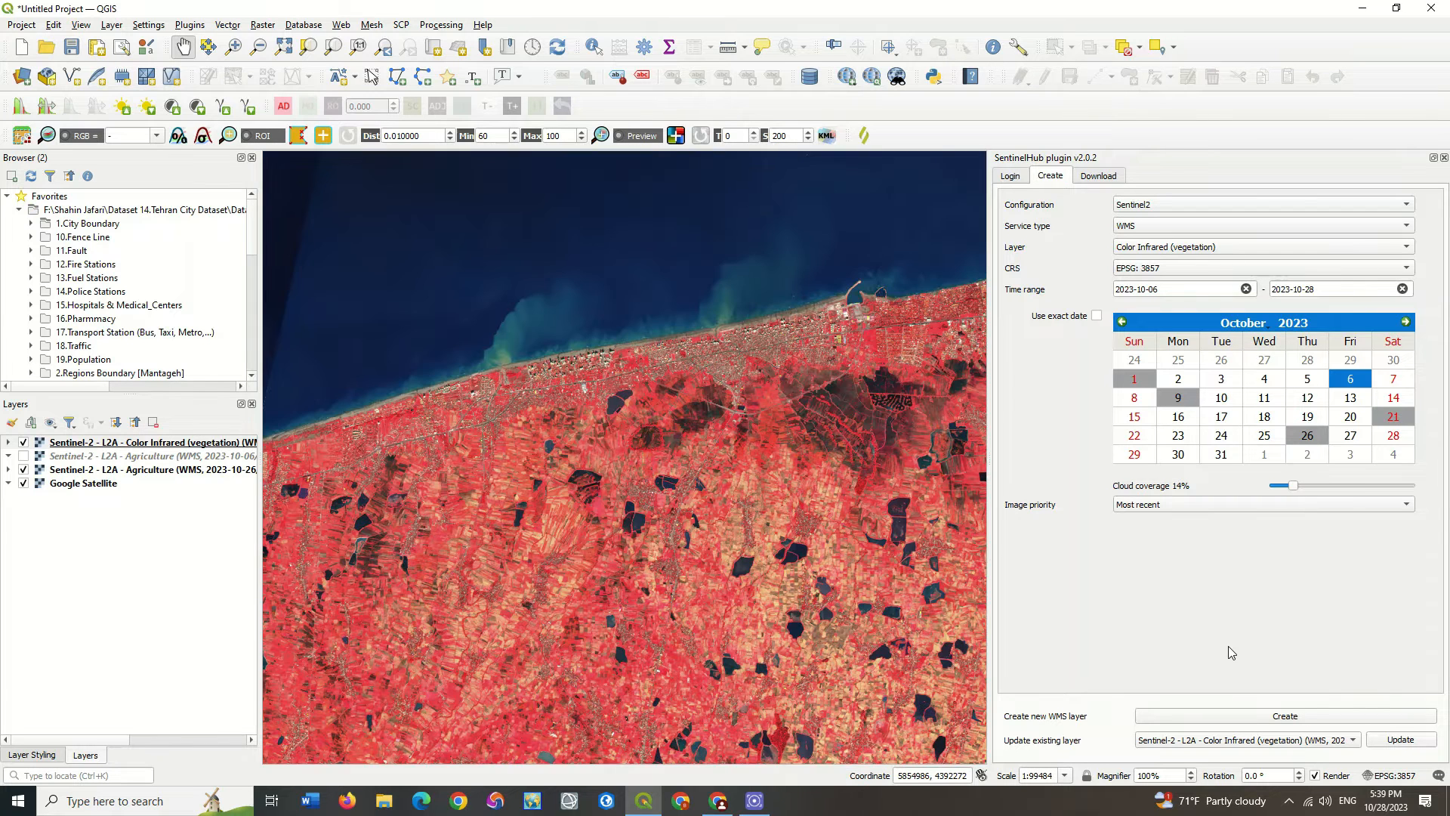
Step: Create a Moisture Index WMS layer for the same area and time range
left_click(1199, 247)
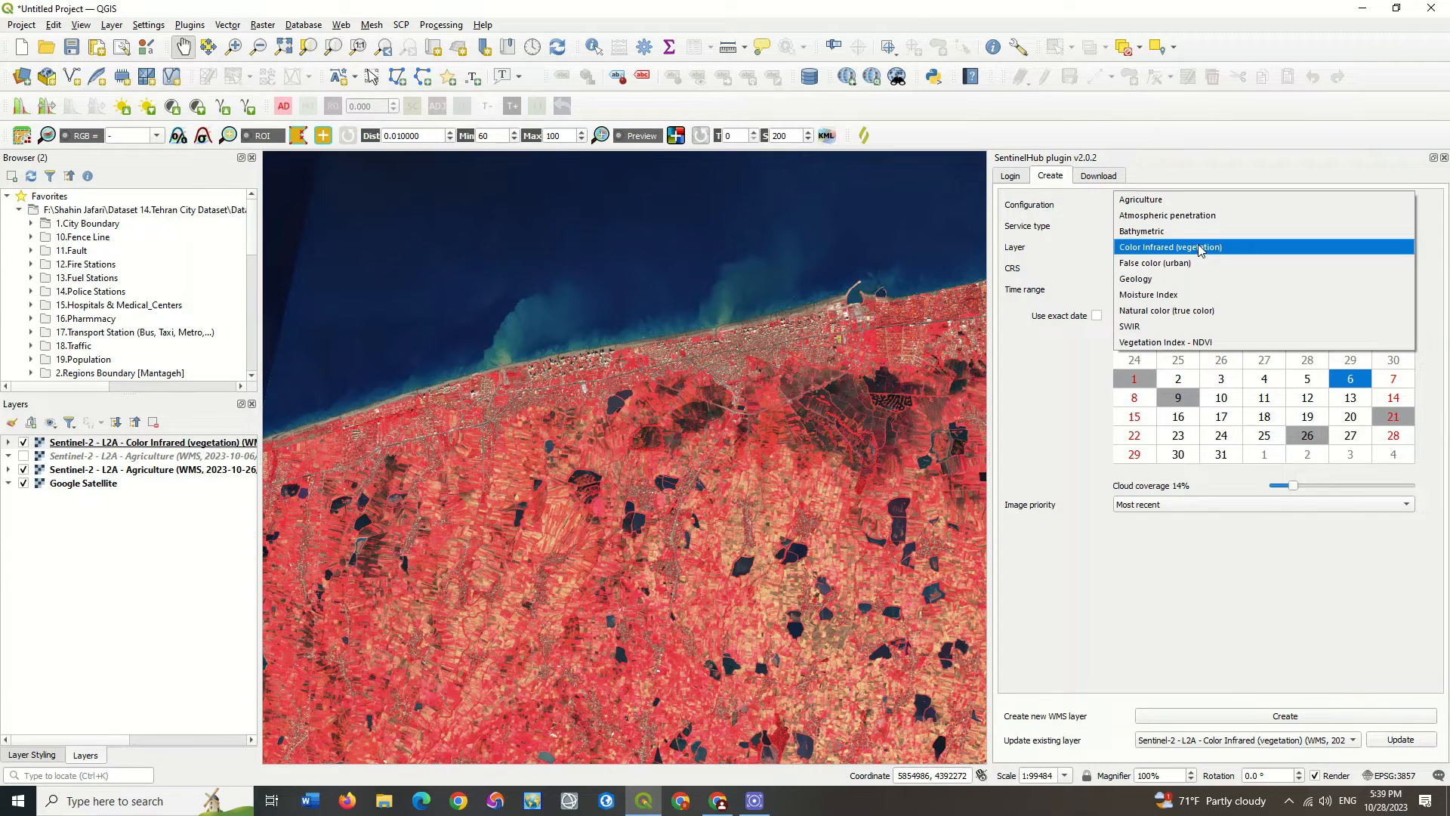
left_click(1190, 294)
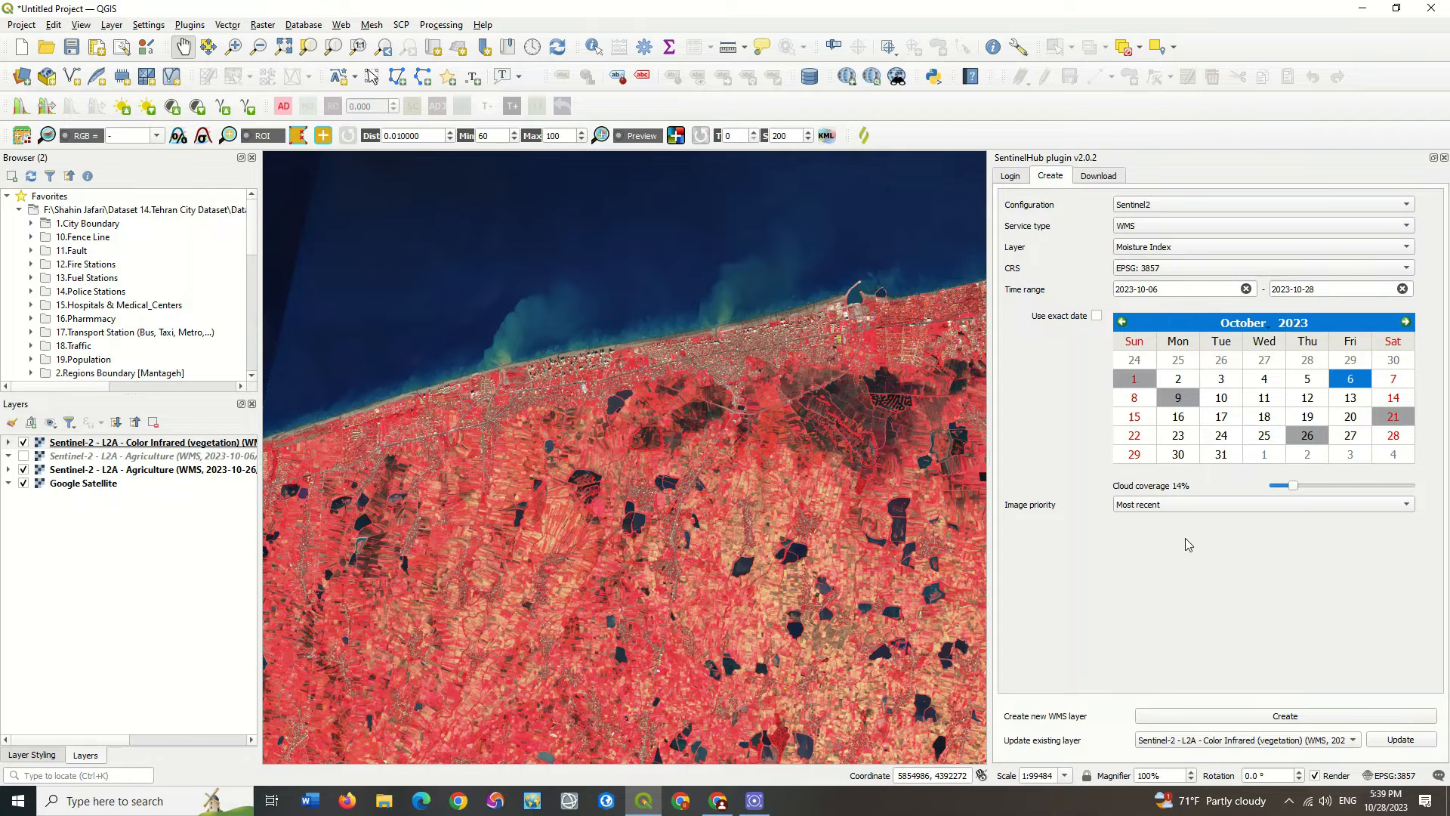
left_click(1232, 716)
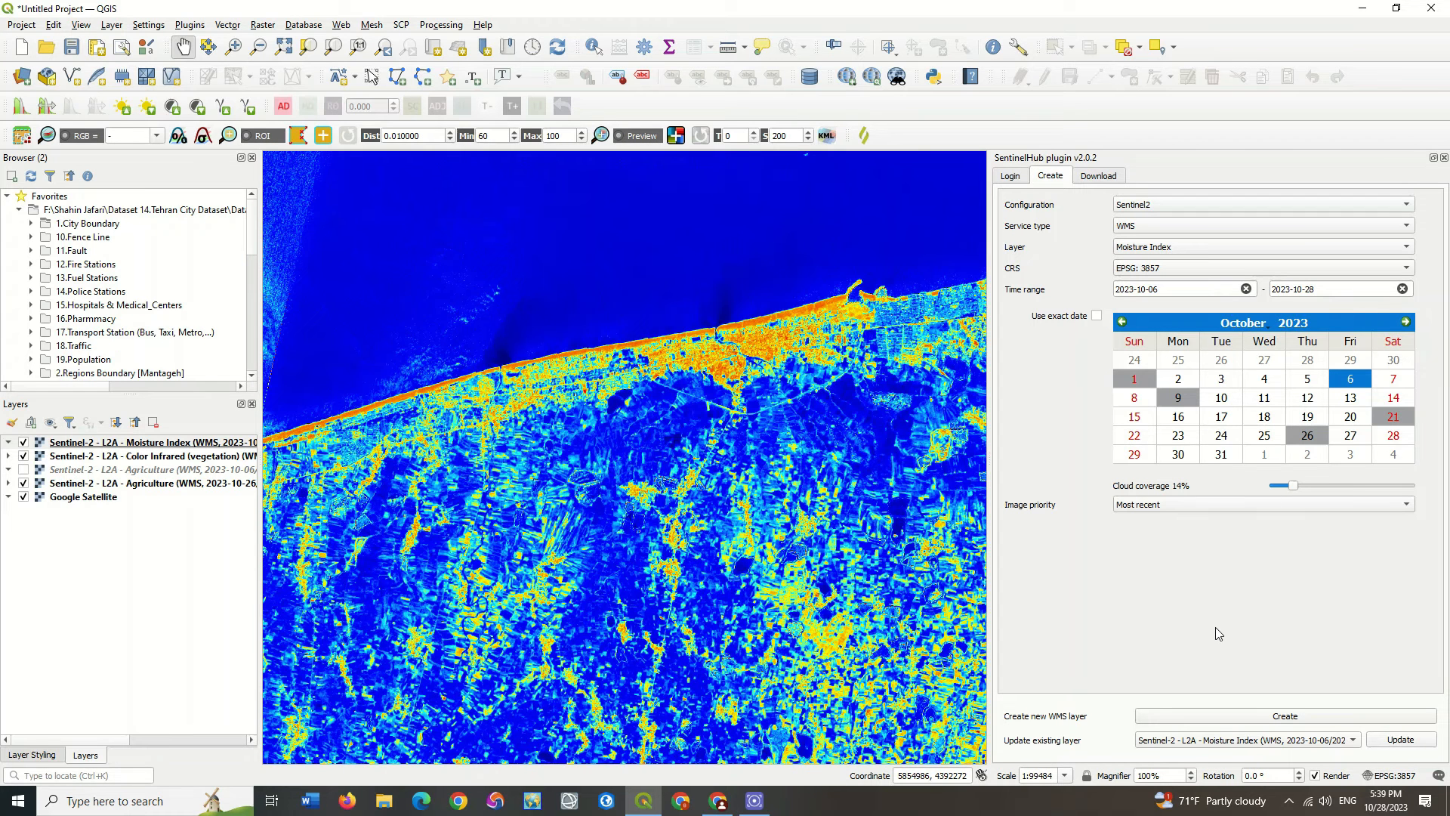
Step: Create a Vegetation Index - NDVI WMS layer for the coastal area using the same time range
left_click(1169, 249)
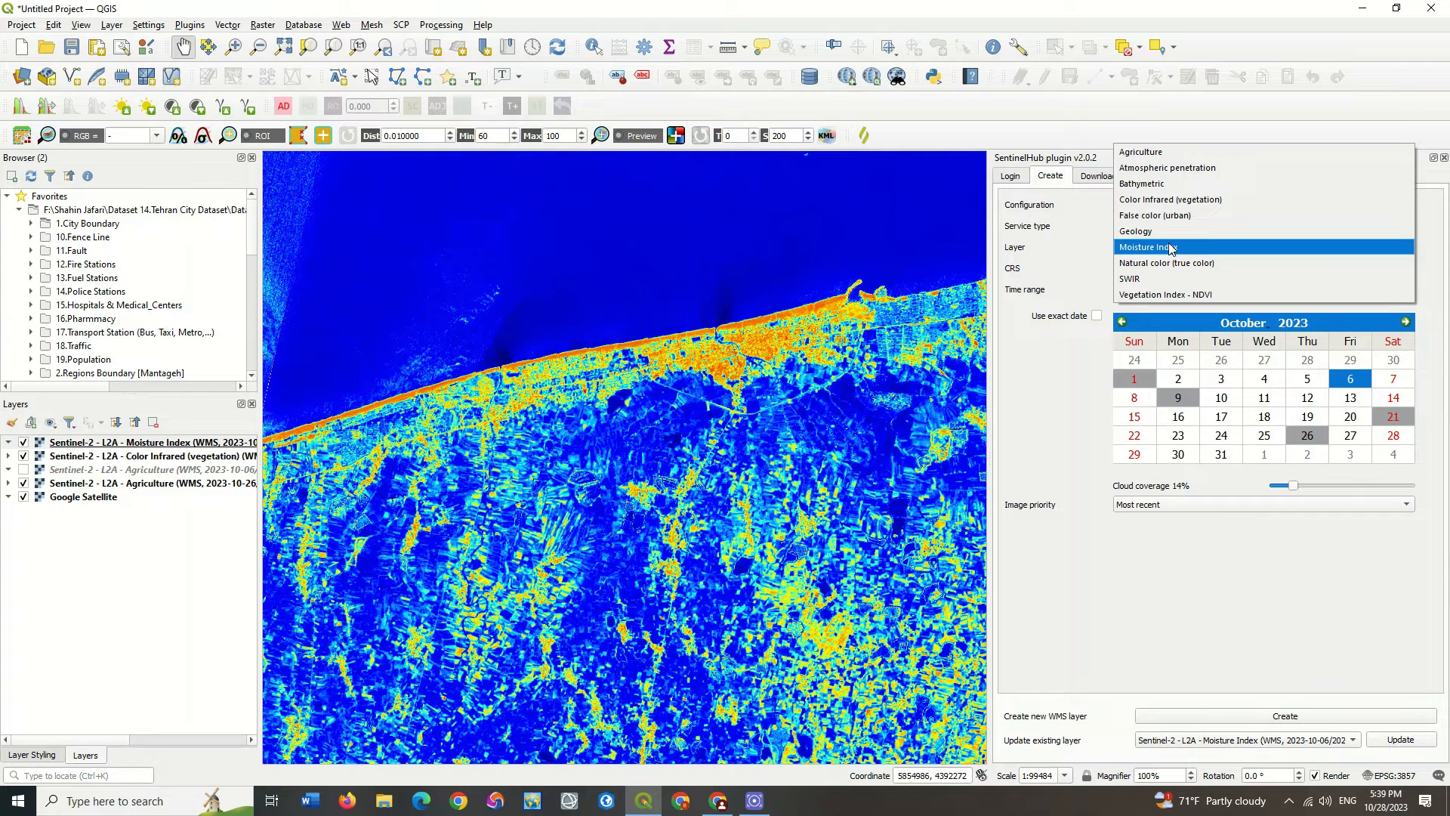
left_click(1178, 295)
left_click(1222, 725)
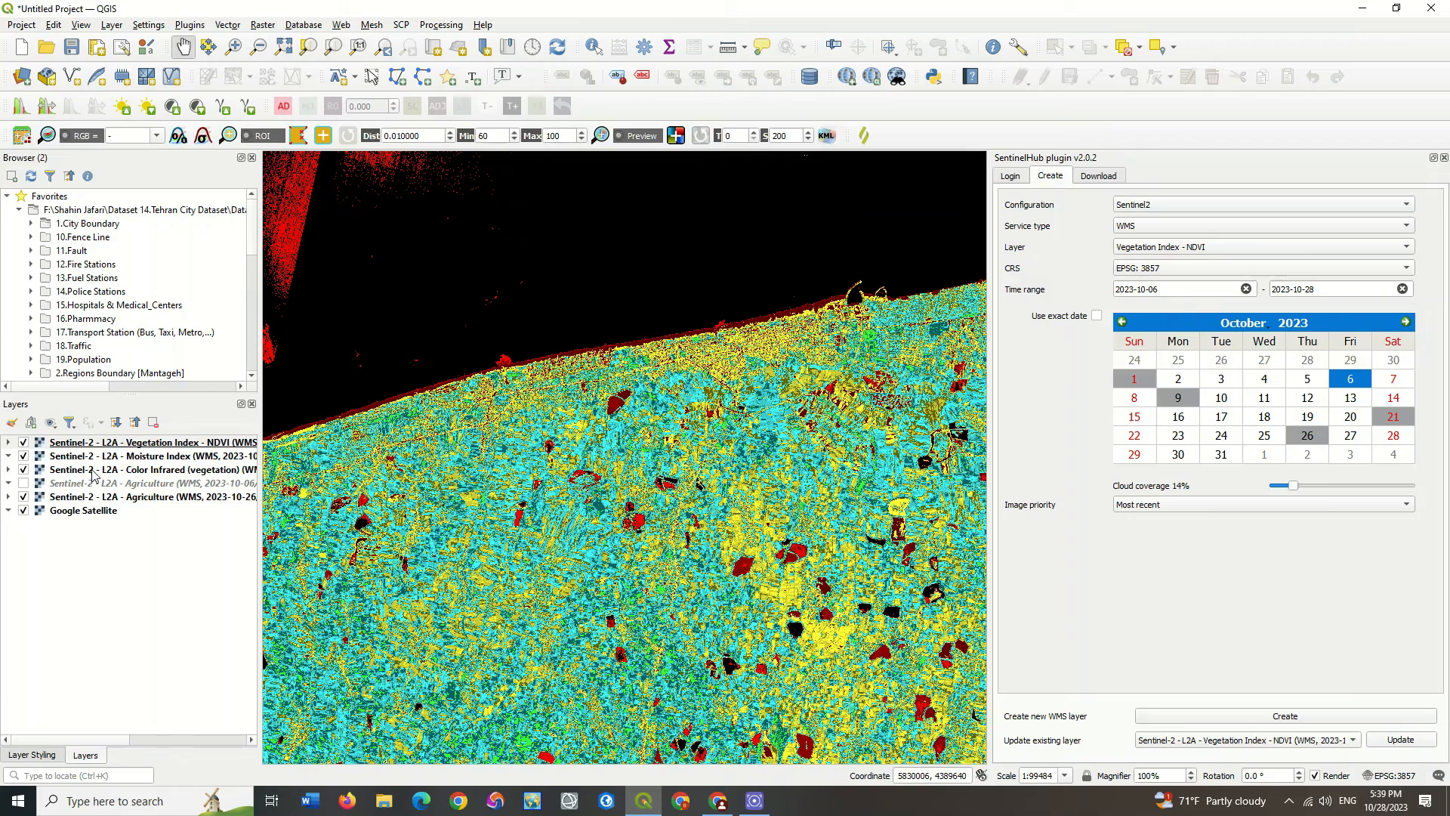
Step: Hide the Vegetation Index - NDVI layer and toggle the Moisture Index layer off and on to compare it with the Color Infrared imagery
left_click(24, 444)
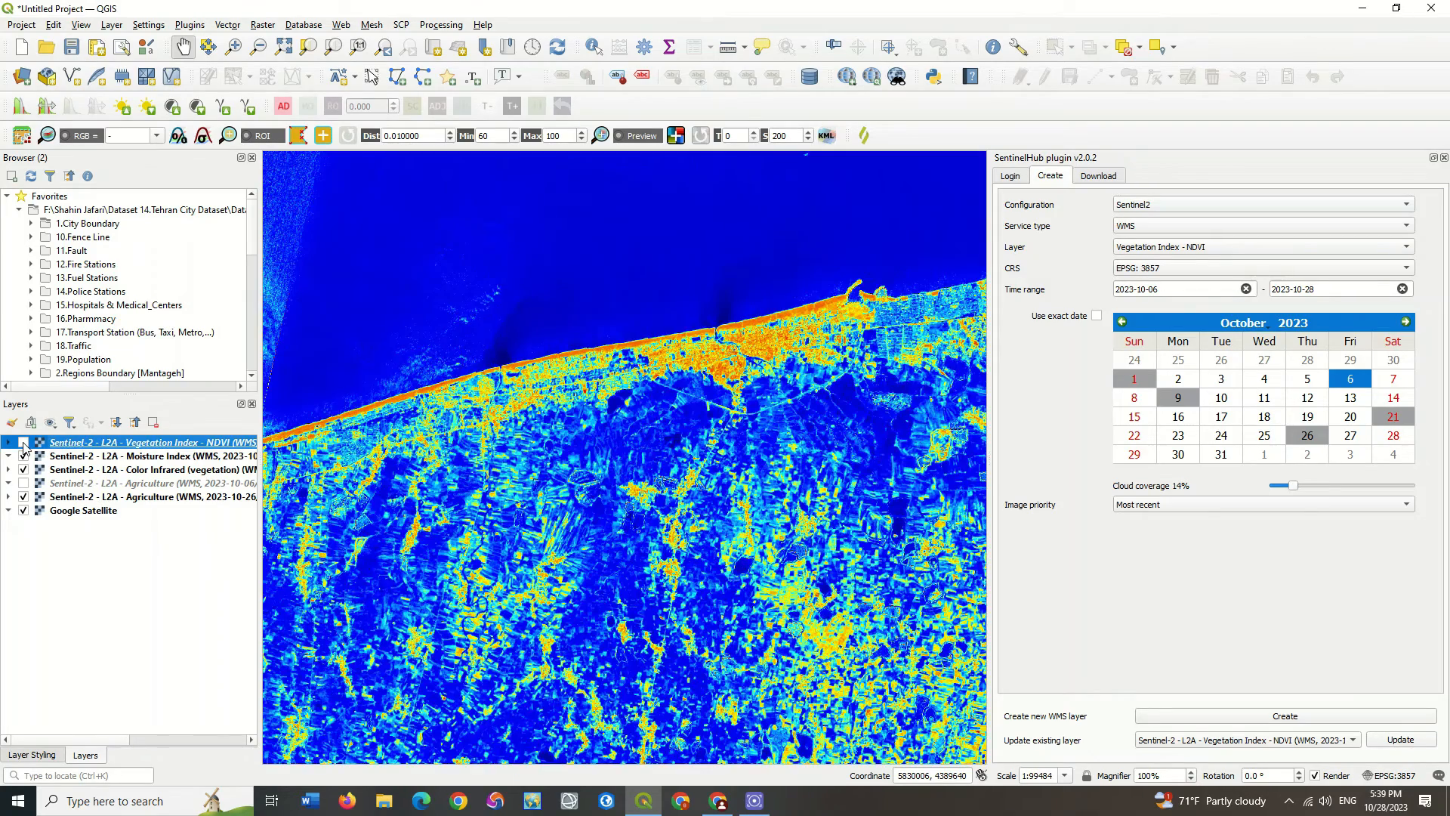
left_click(24, 443)
left_click(24, 443)
left_click(24, 457)
left_click(23, 457)
left_click(23, 456)
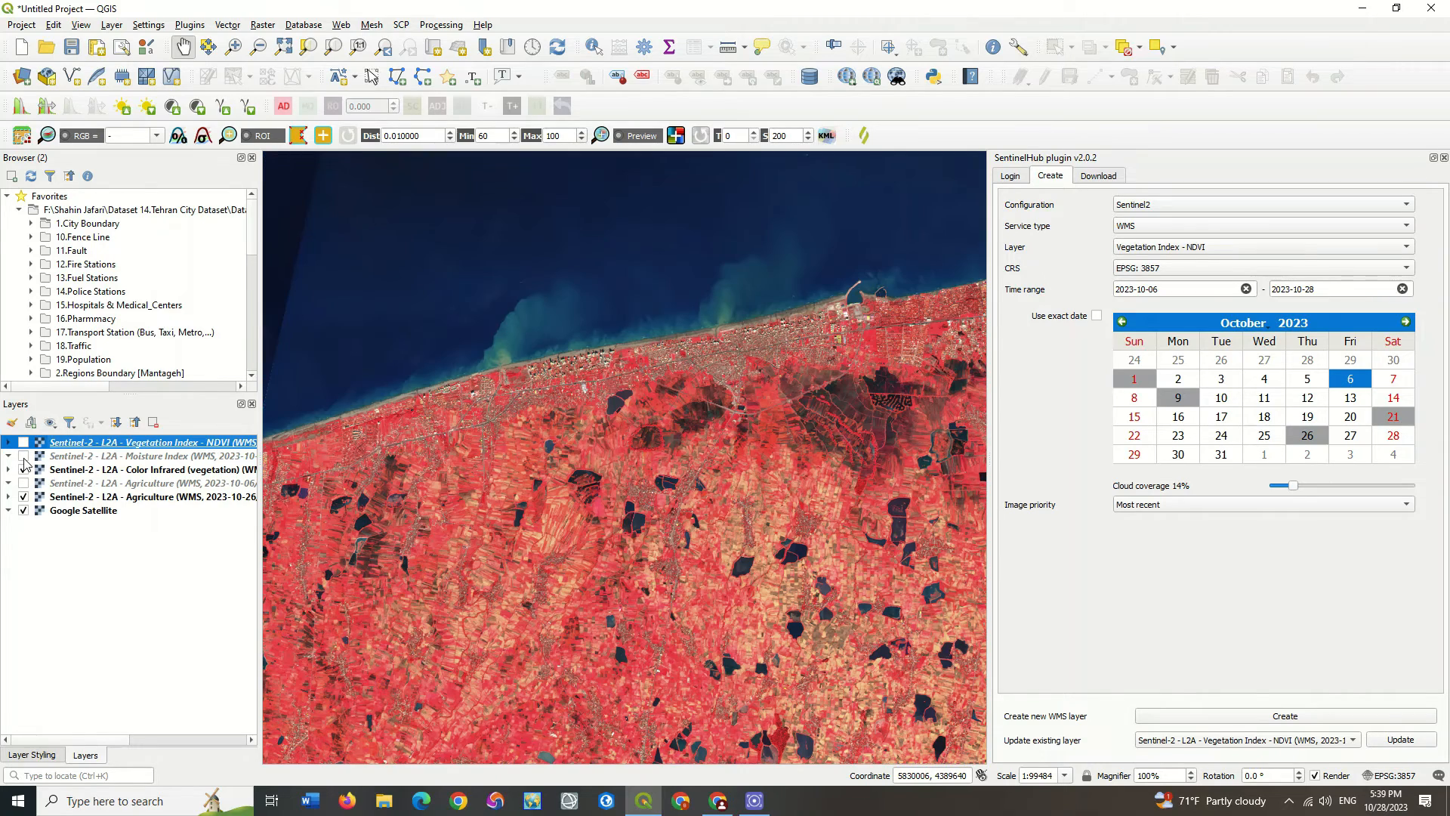
left_click(23, 457)
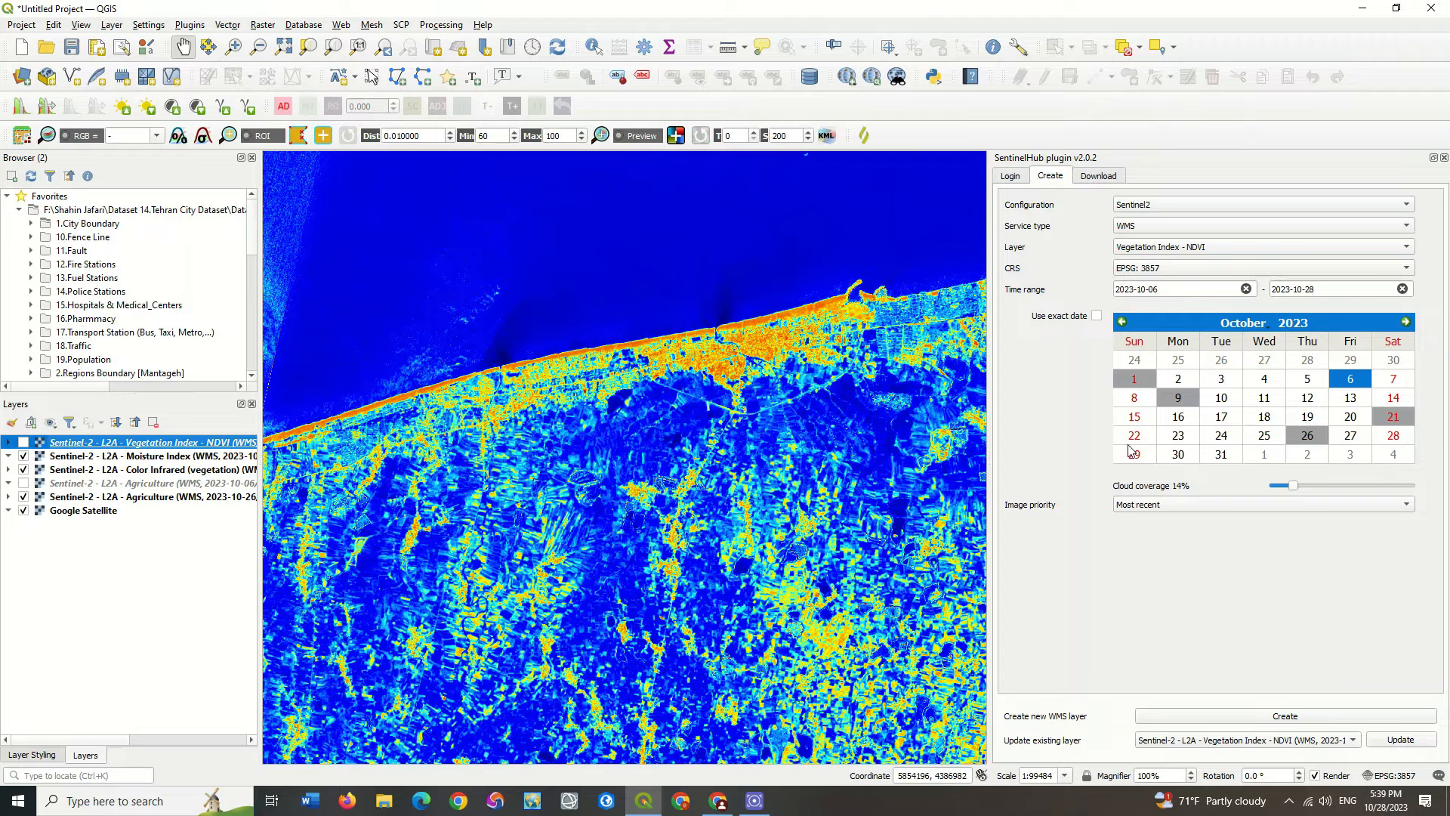
Step: Switch to the Copernicus dashboard in the browser and create a configuration named Sentinel1 based on the Sentinel-1 template
left_click(718, 801)
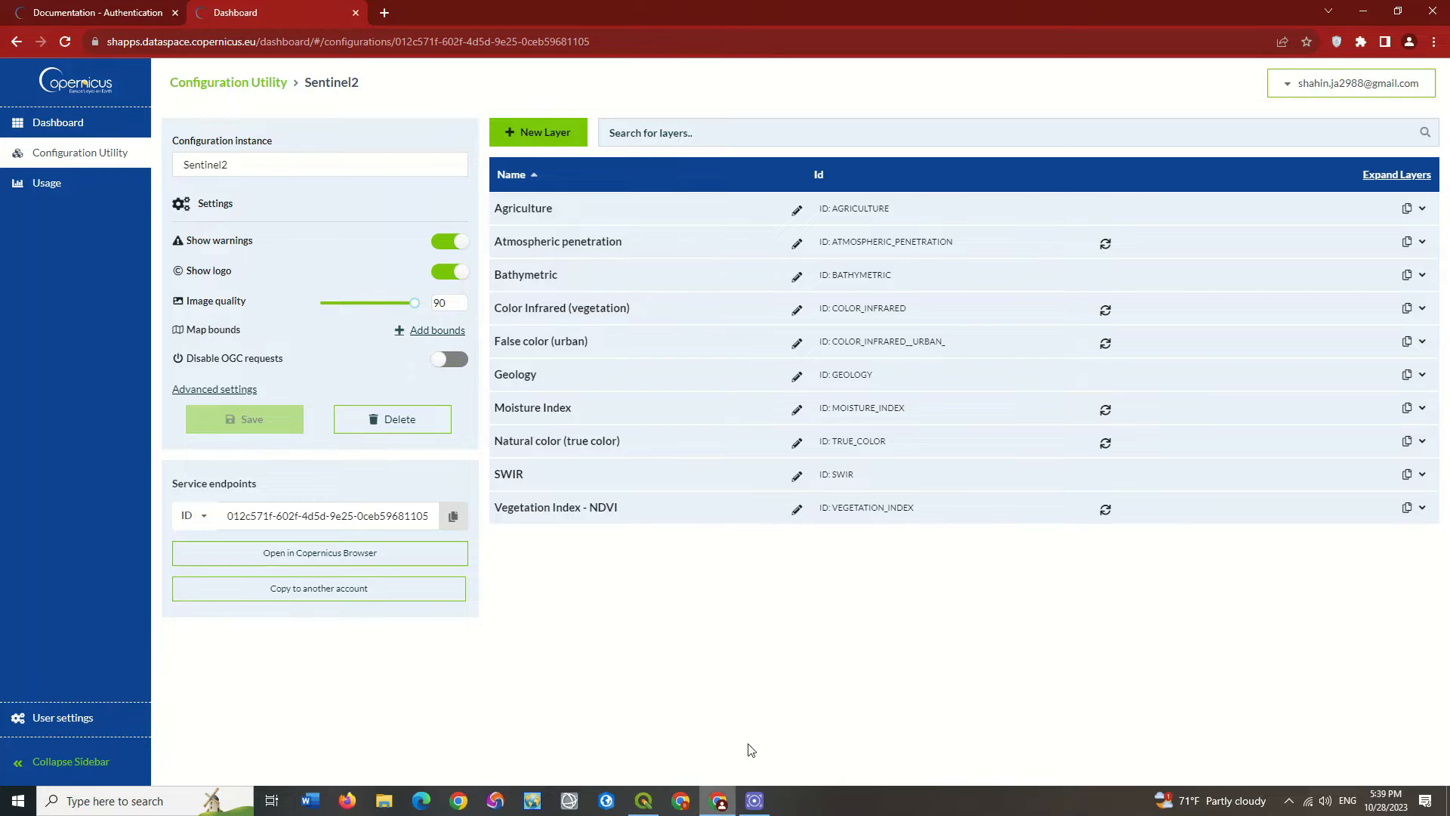
left_click(123, 152)
left_click(266, 142)
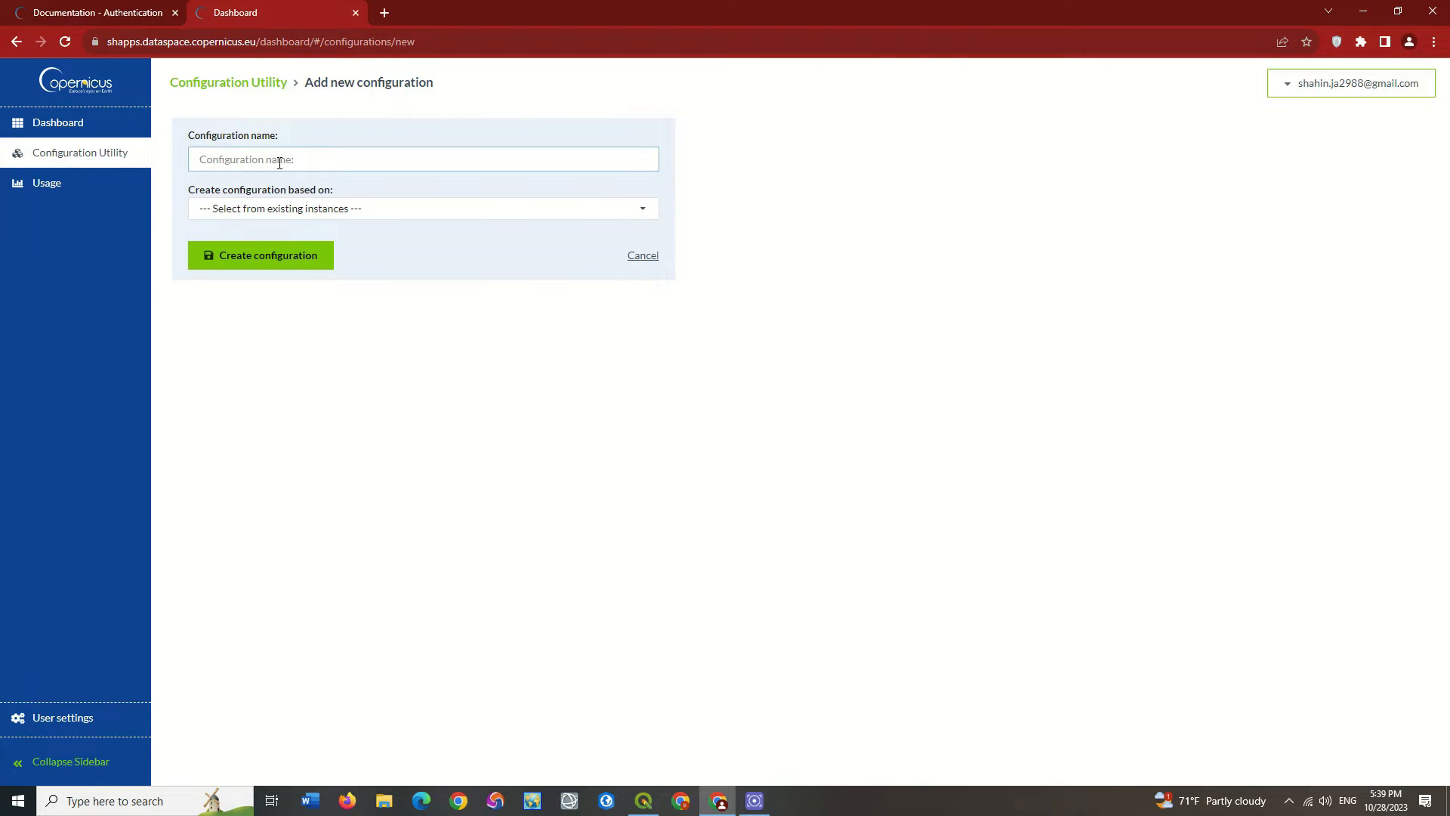
left_click(279, 163)
type("Sentinel1")
left_click(316, 210)
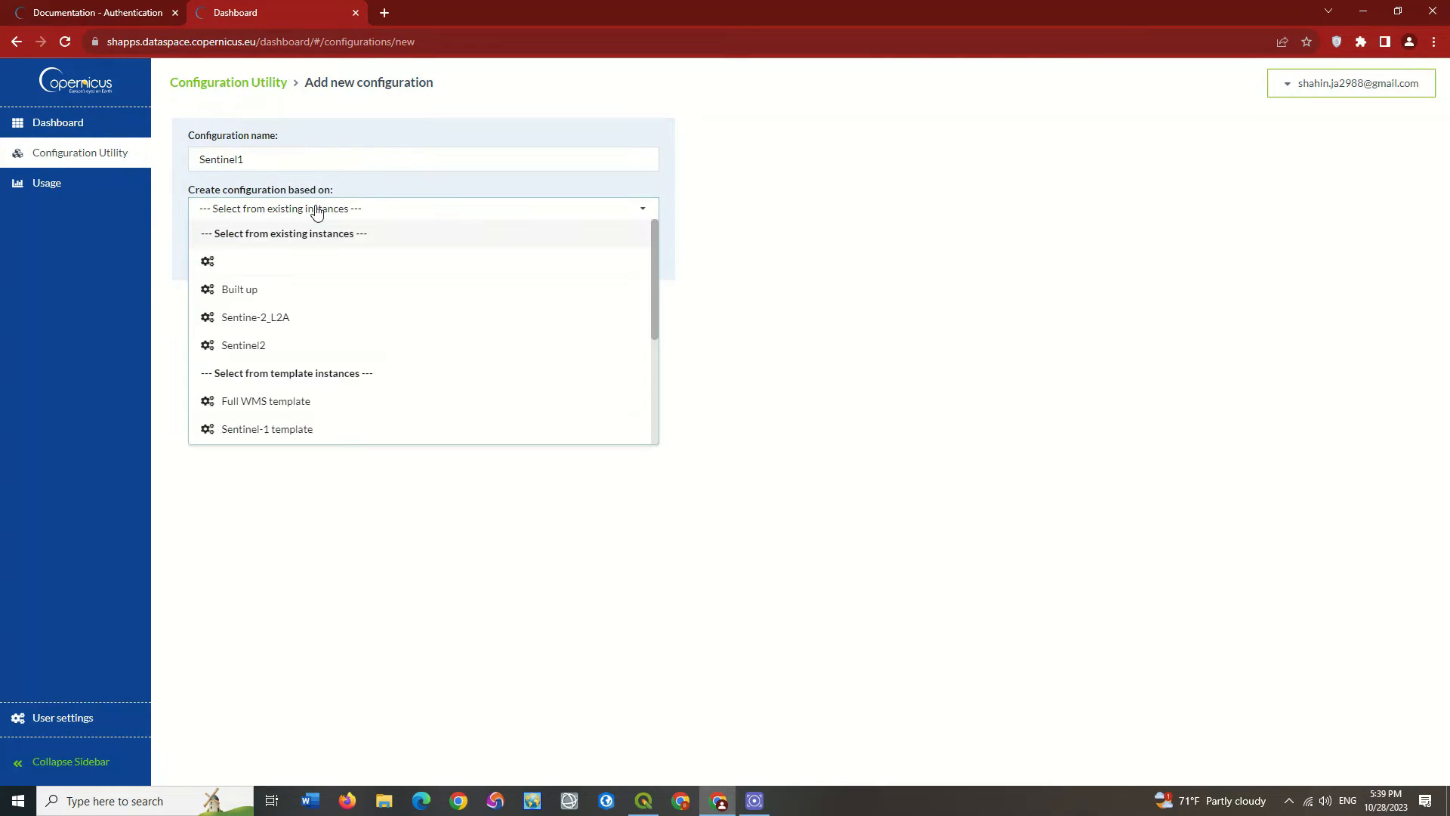
scroll(370, 280, "down", 2)
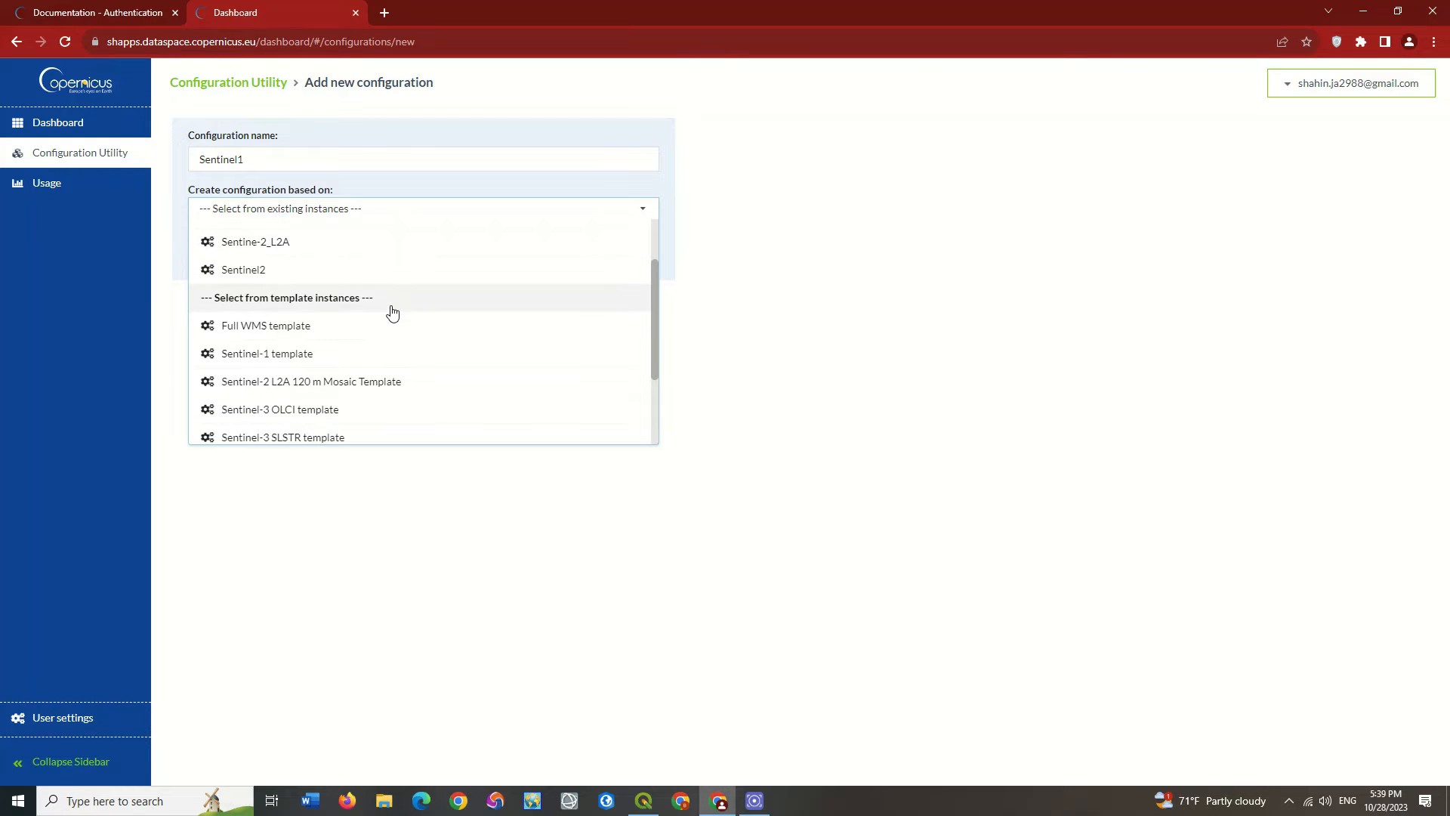
left_click(398, 365)
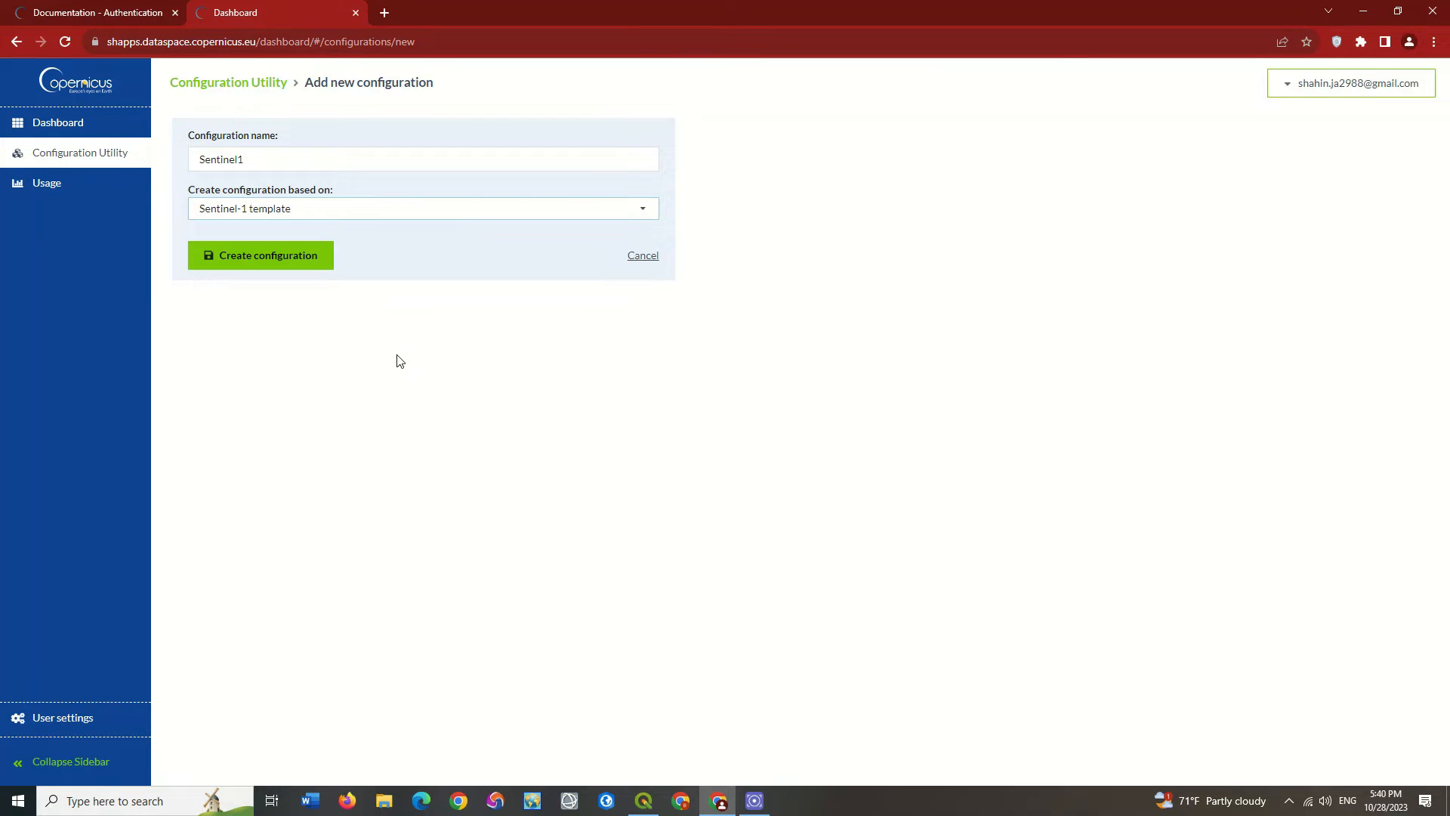
left_click(293, 259)
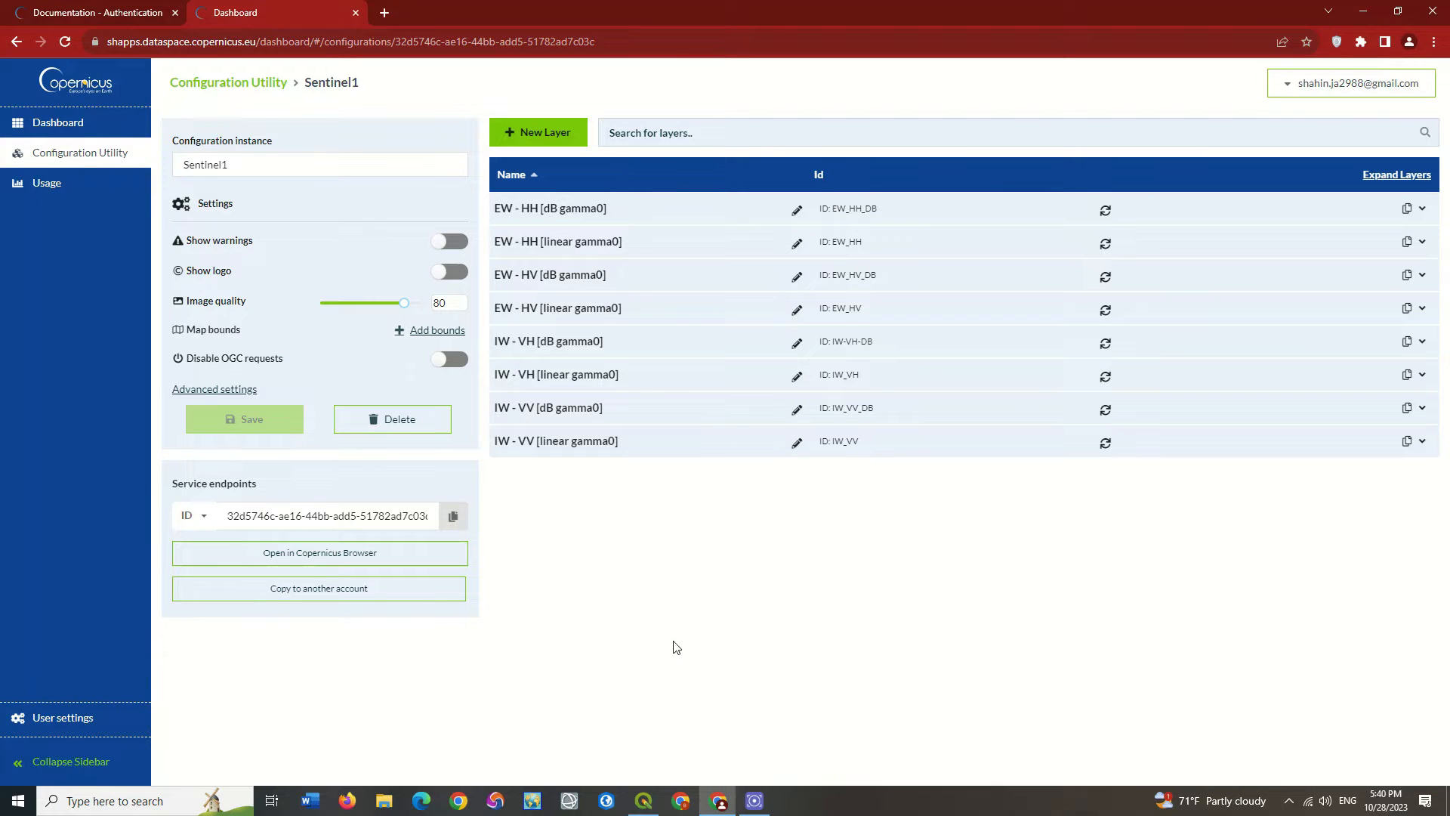
Step: Return to QGIS, log in to SentinelHub again and select the Sentinel1 configuration for new layers
left_click(645, 801)
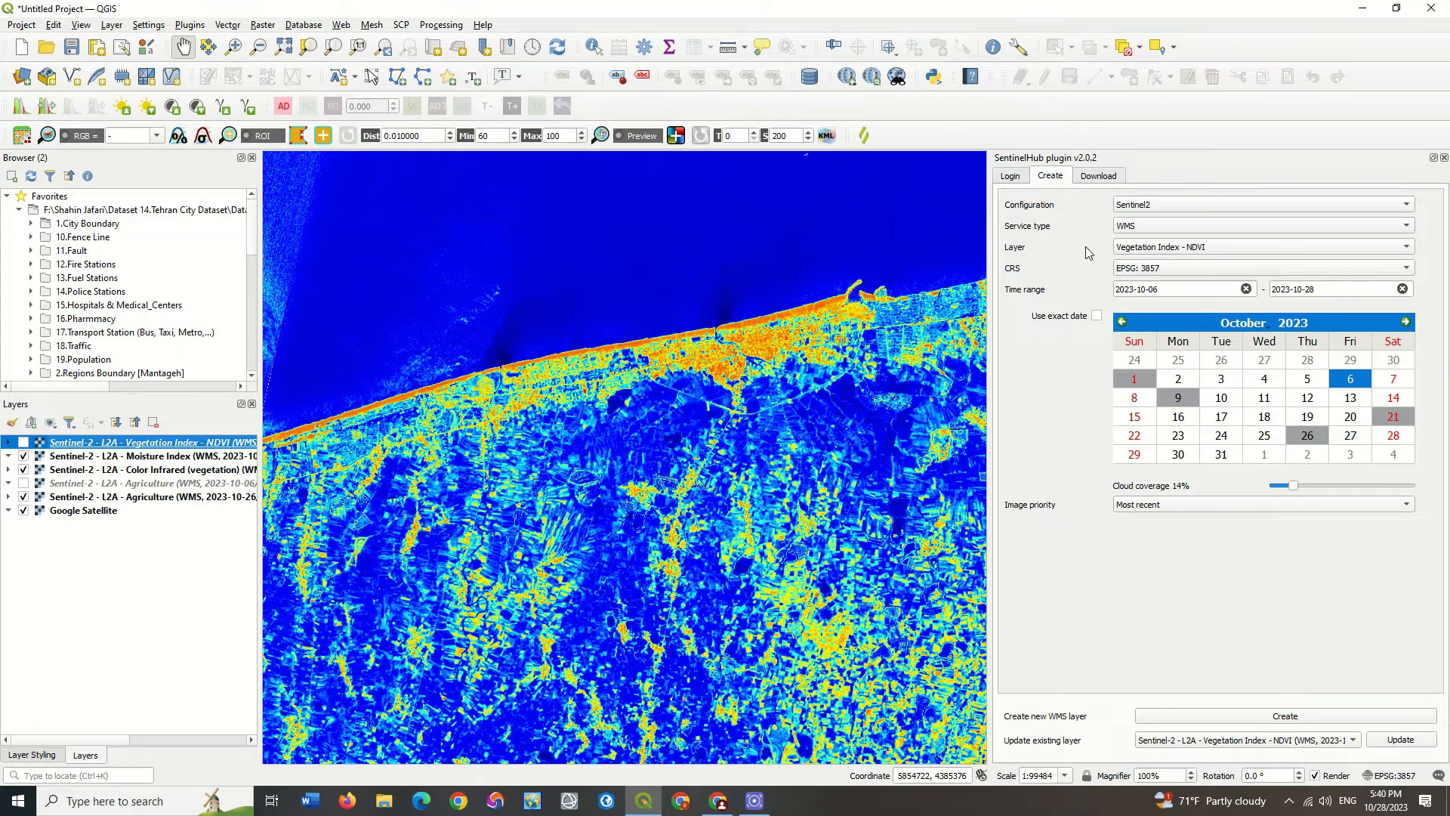
left_click(1010, 176)
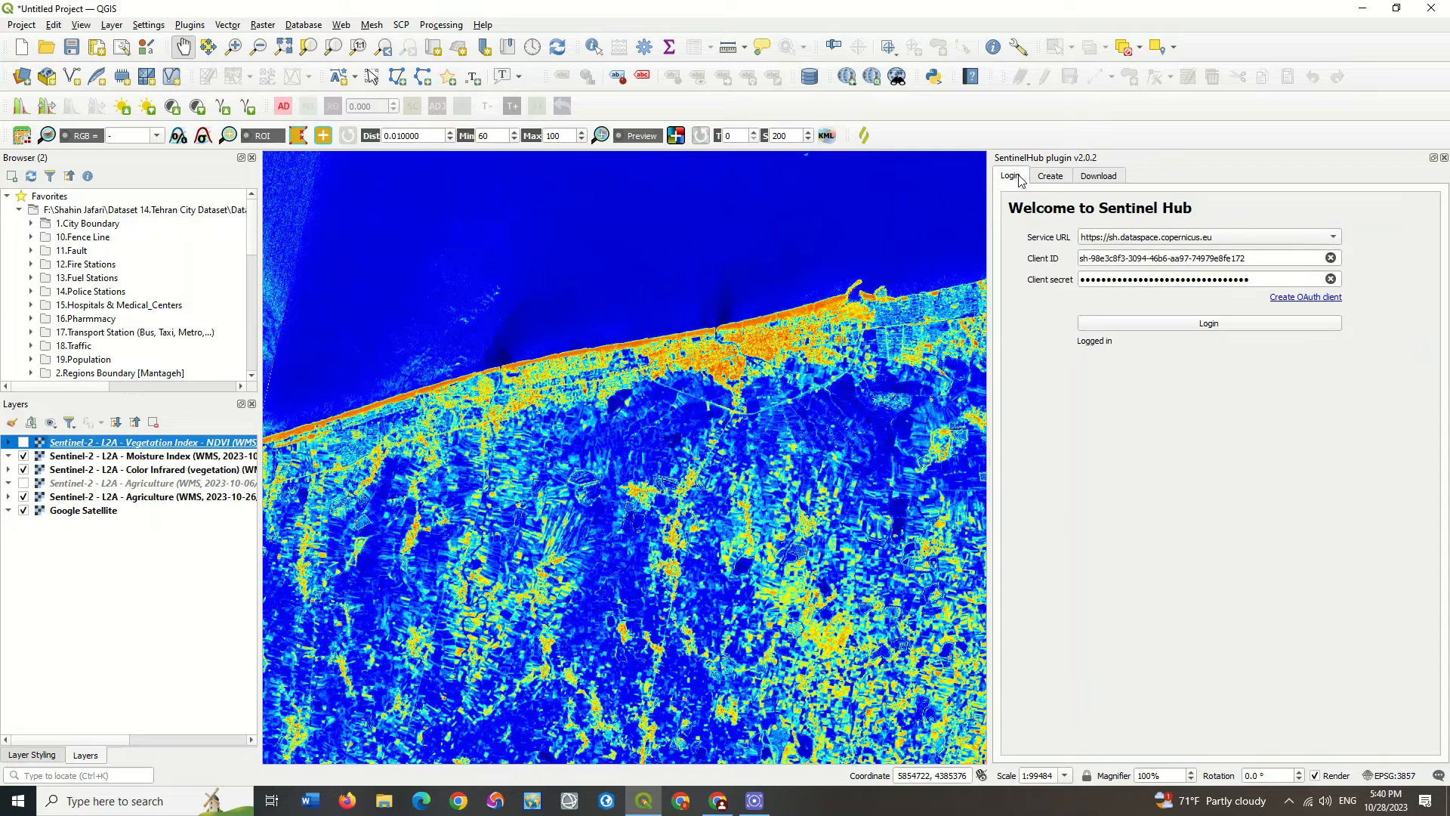
left_click(1186, 325)
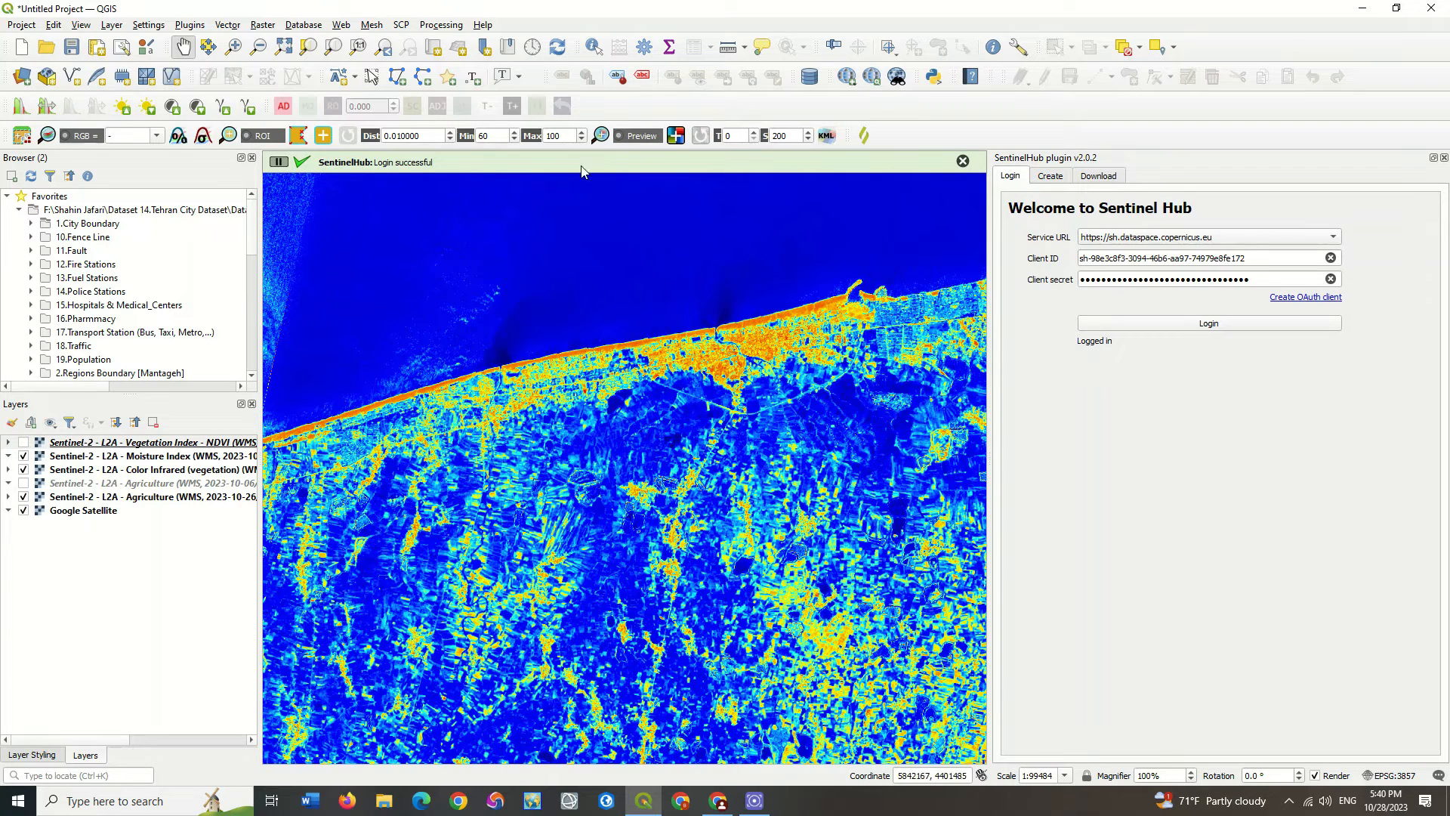
left_click(1049, 176)
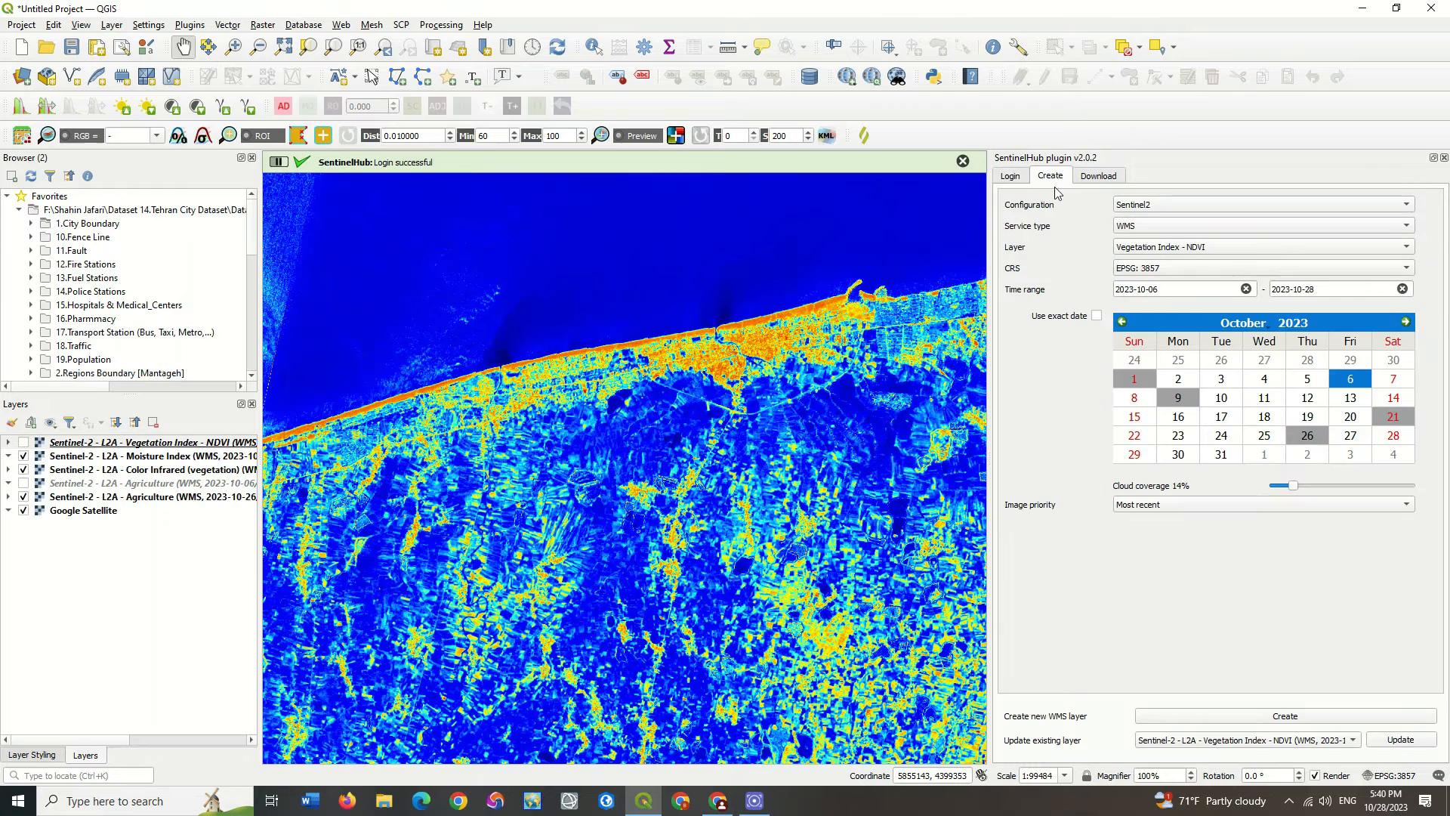
left_click(1172, 208)
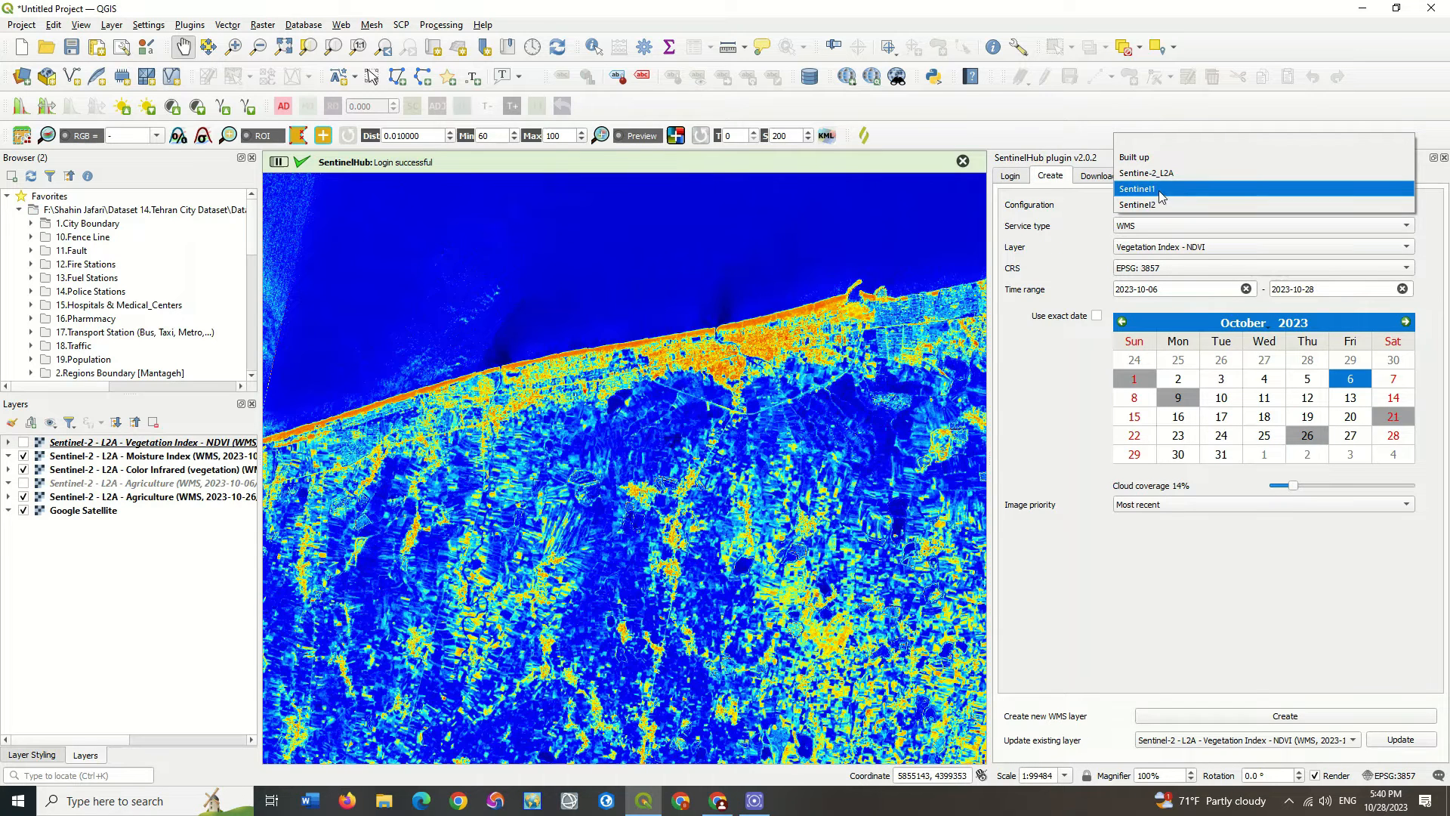
left_click(1195, 189)
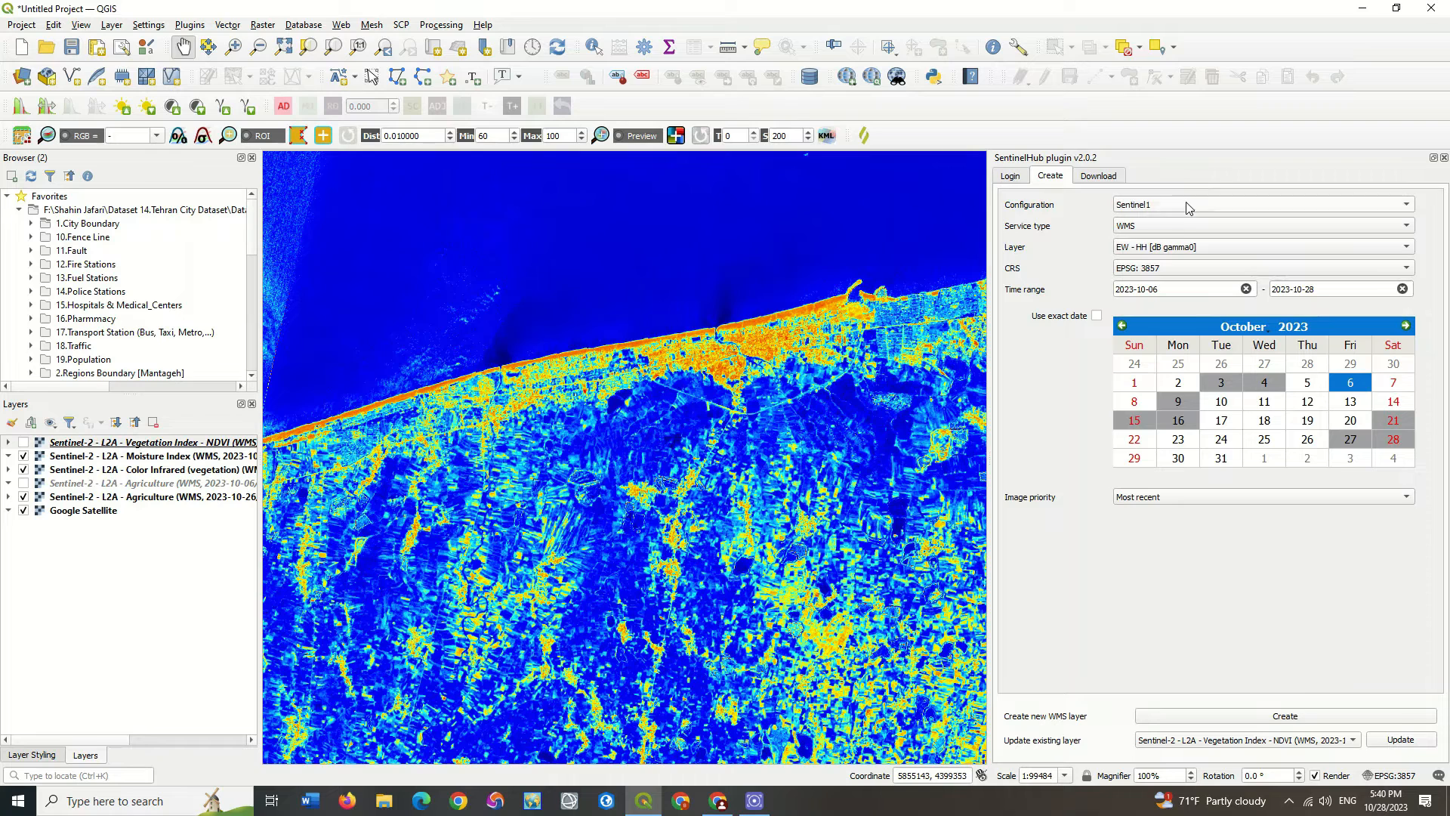
Step: Create an IW - VV [dB gamma0] WMS layer with the time range starting 2023-10-03
left_click(1200, 253)
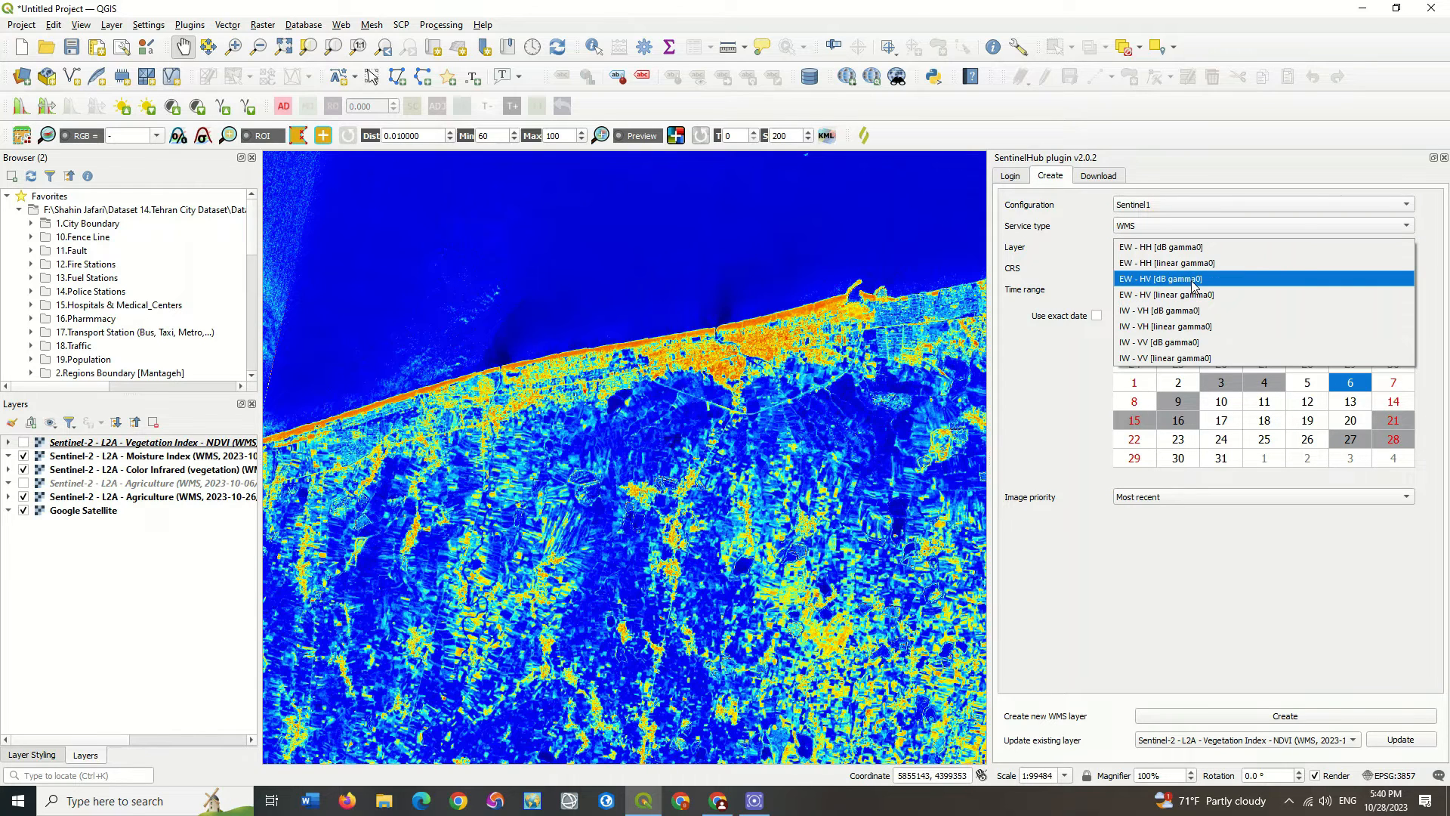
left_click(1219, 344)
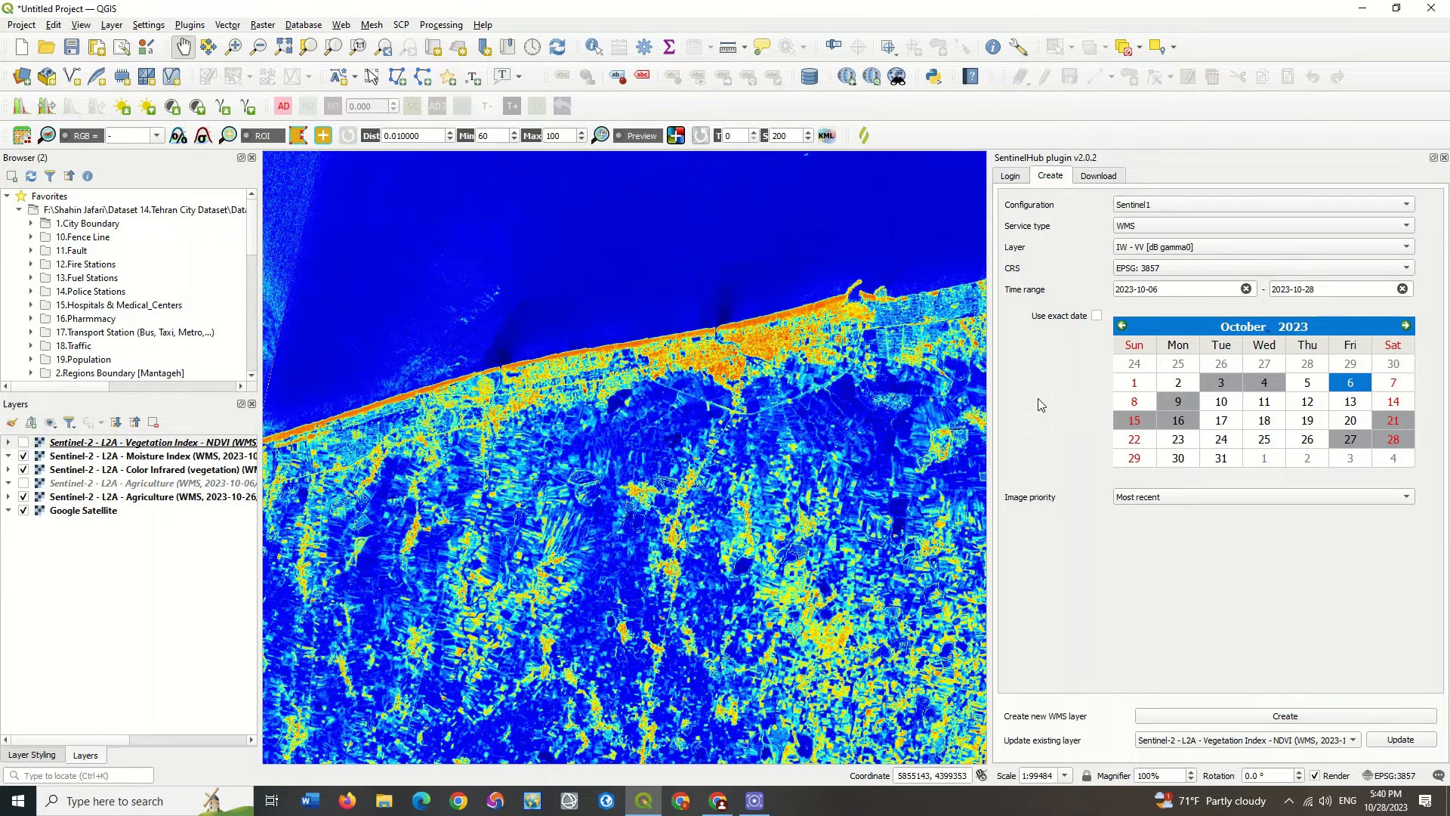
left_click(1228, 385)
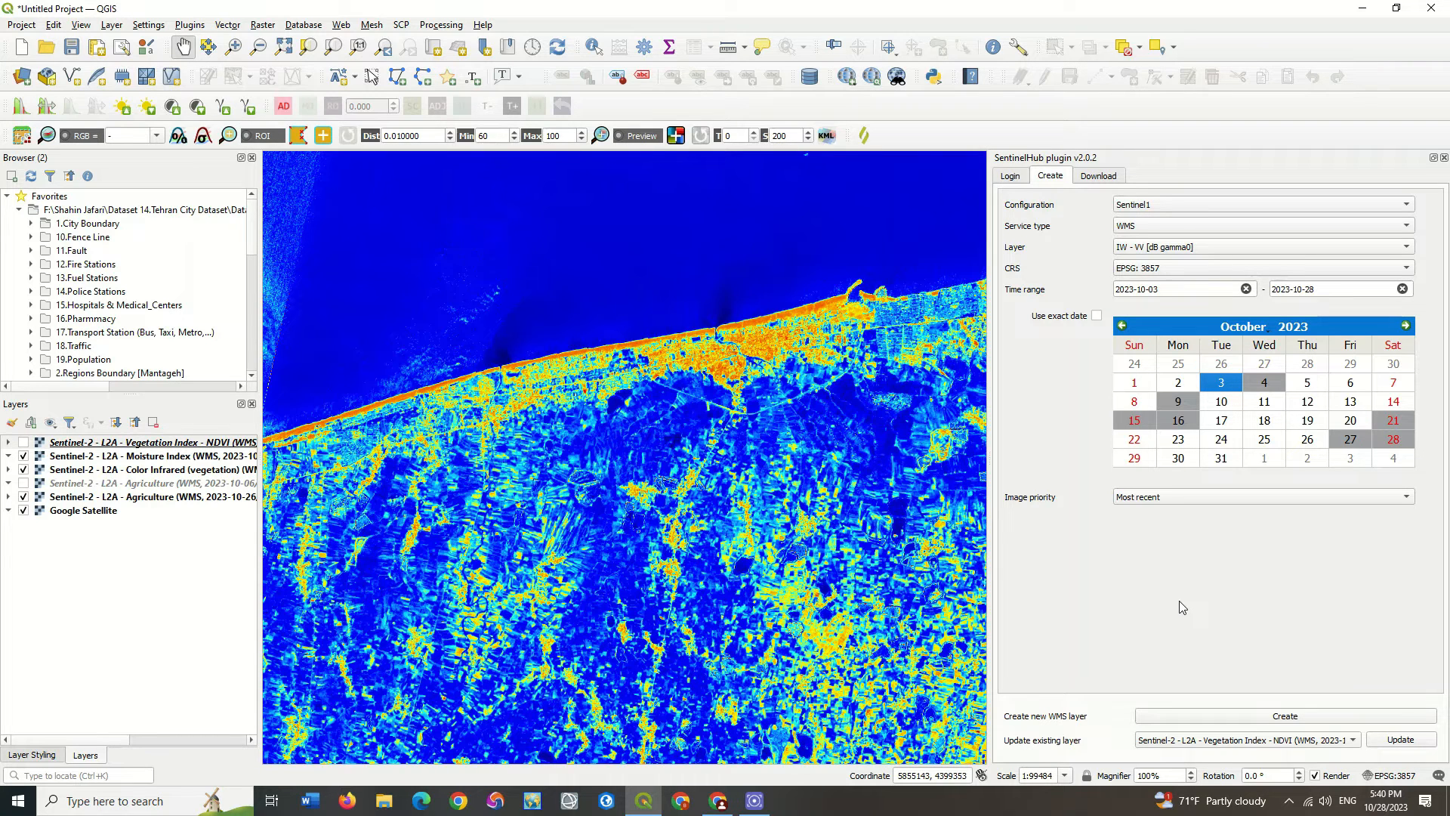
left_click(1281, 723)
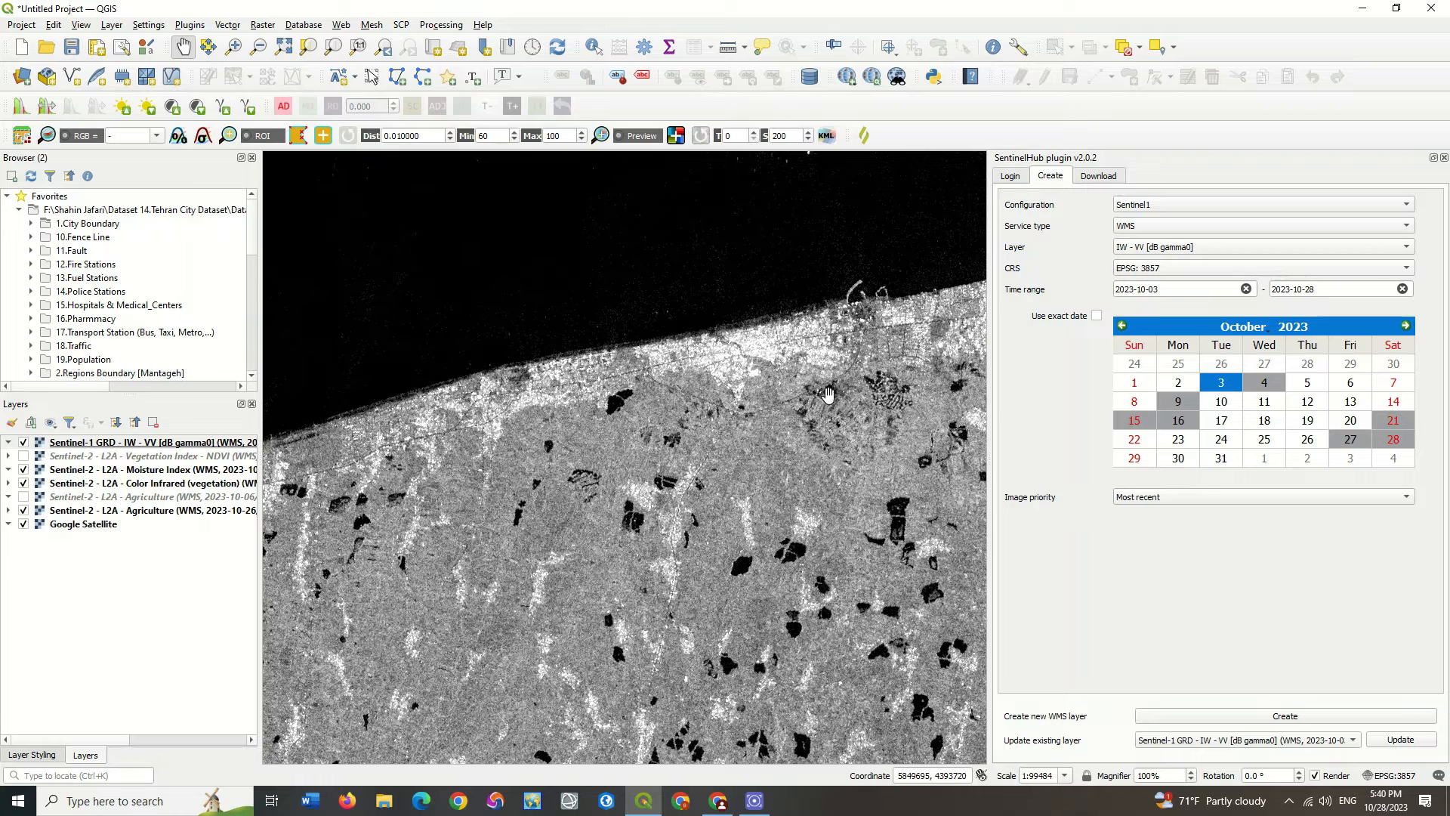
Step: Create an IW - VV [linear gamma0] WMS layer for the same time range
left_click(1229, 247)
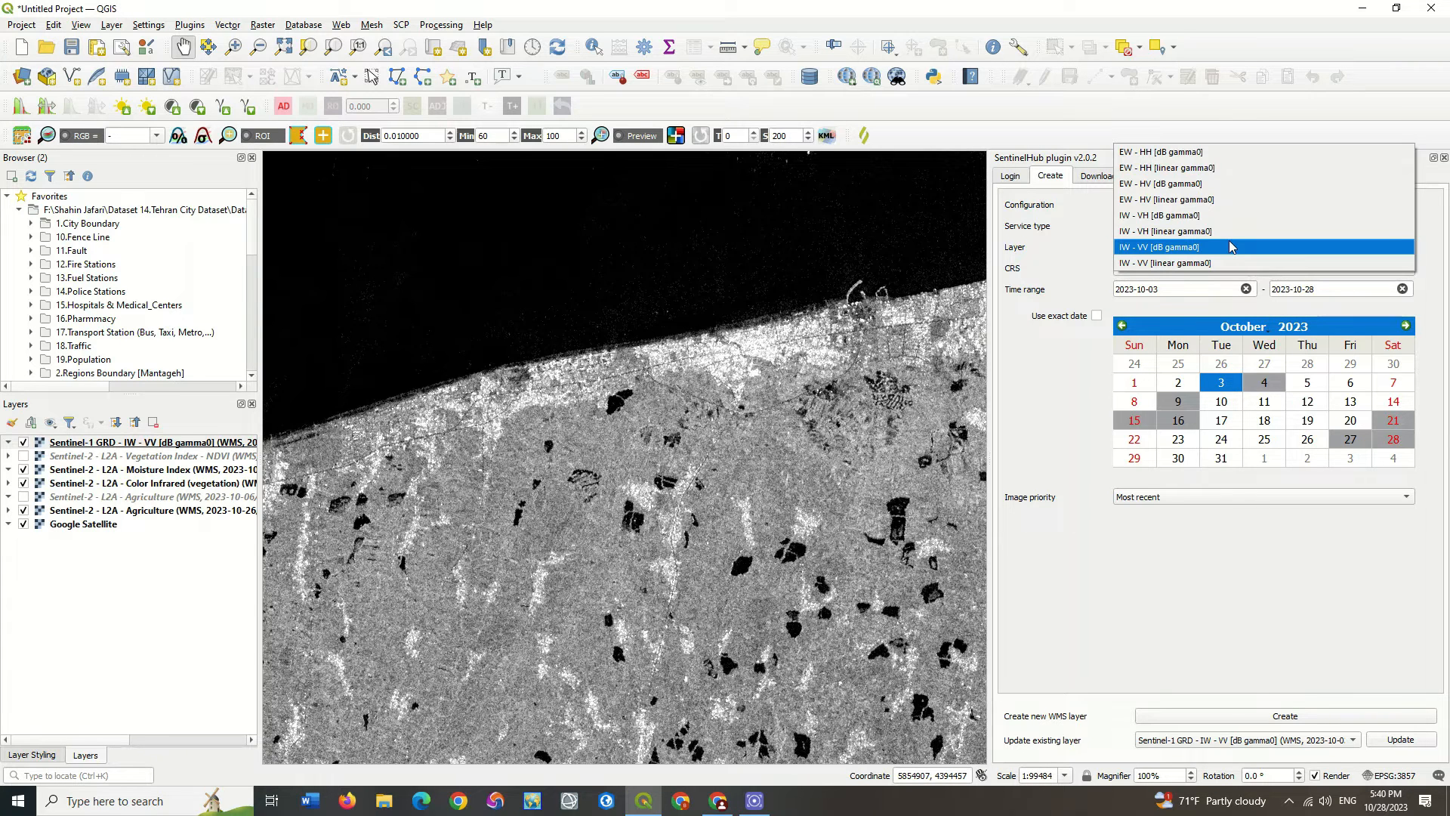
left_click(1231, 263)
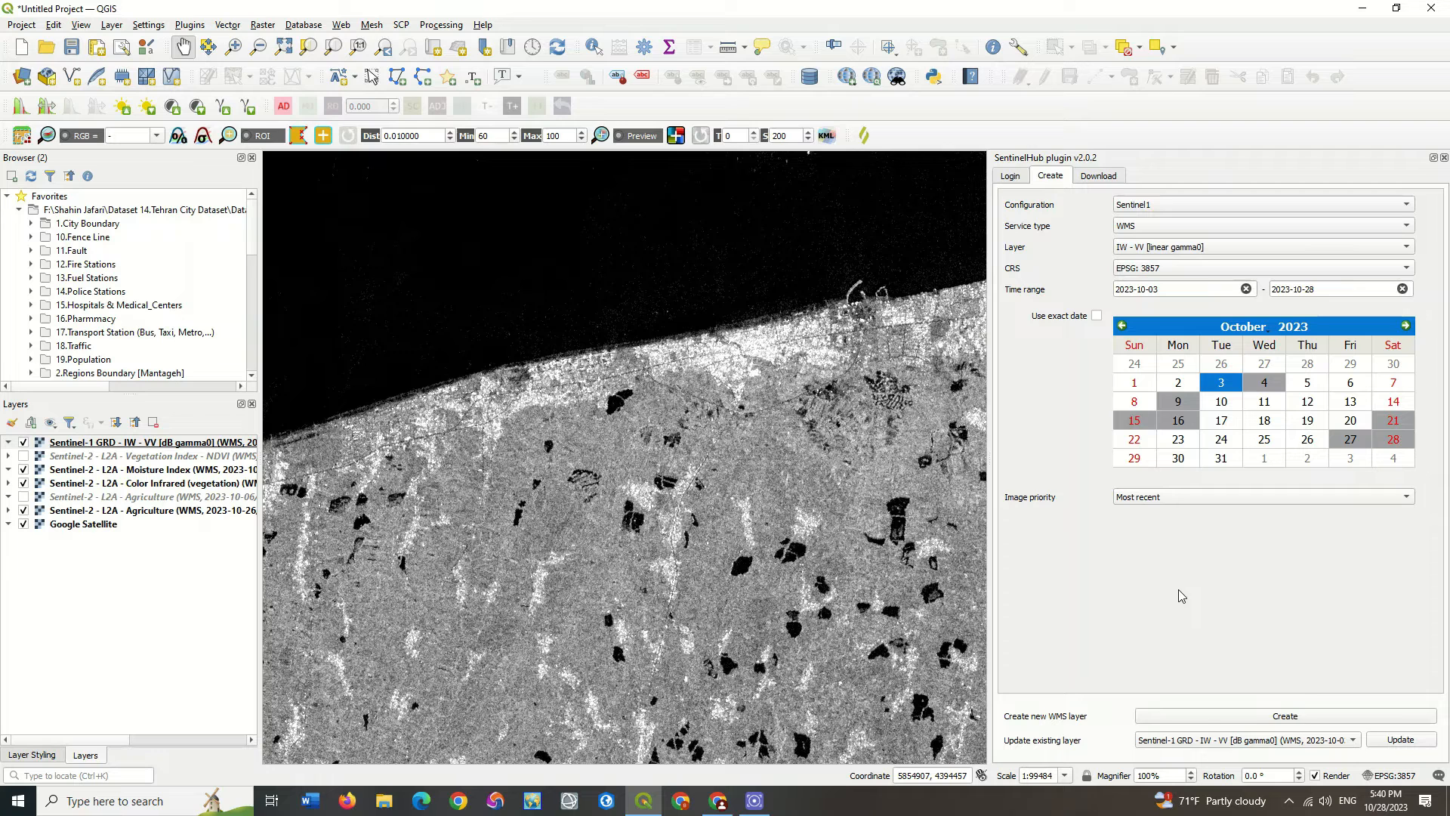
left_click(1199, 722)
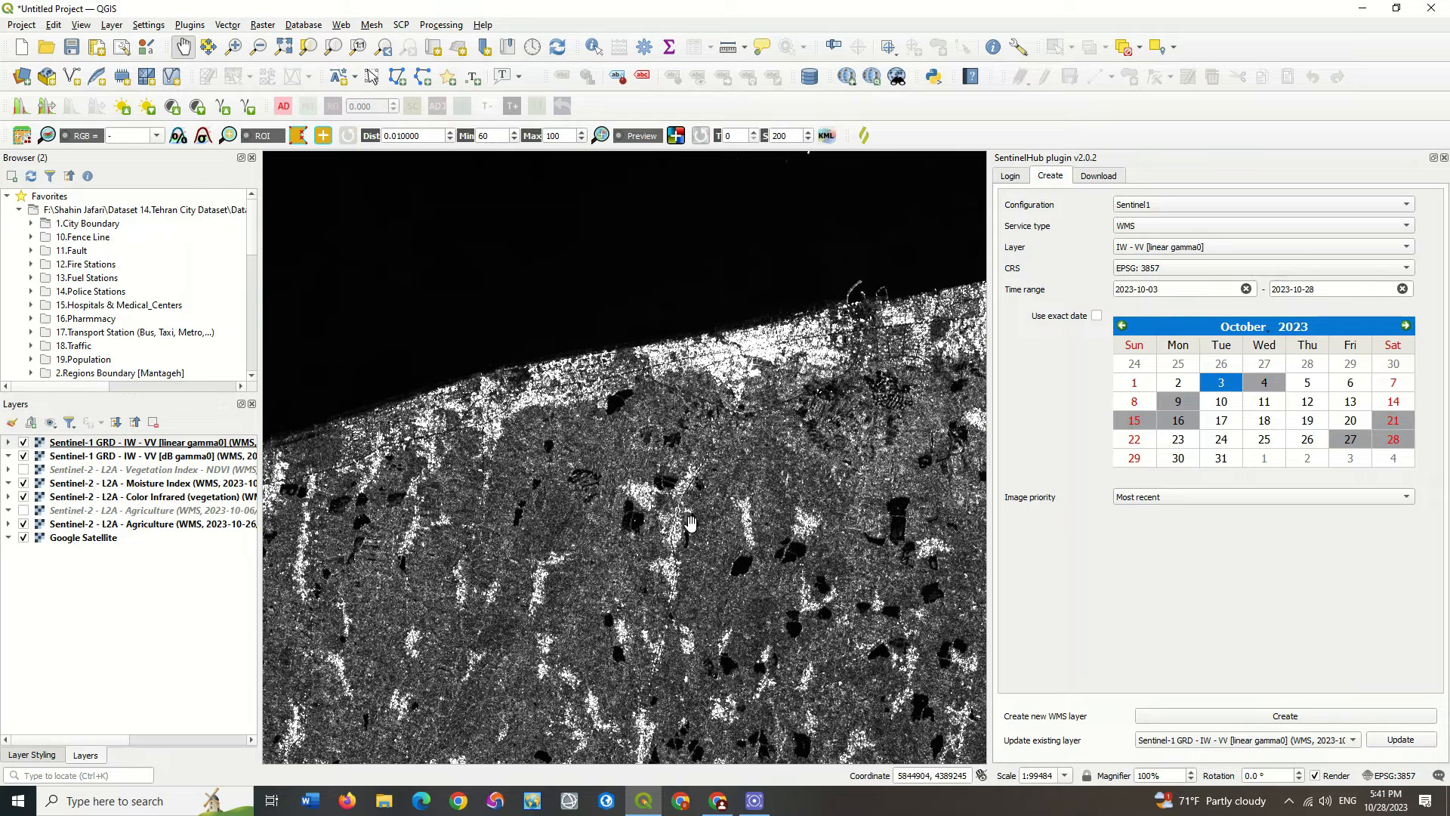
Step: Change the year to 2017 and create an IW - VV [linear gamma0] WMS layer for the exact date 2017-10-04
left_click(1297, 326)
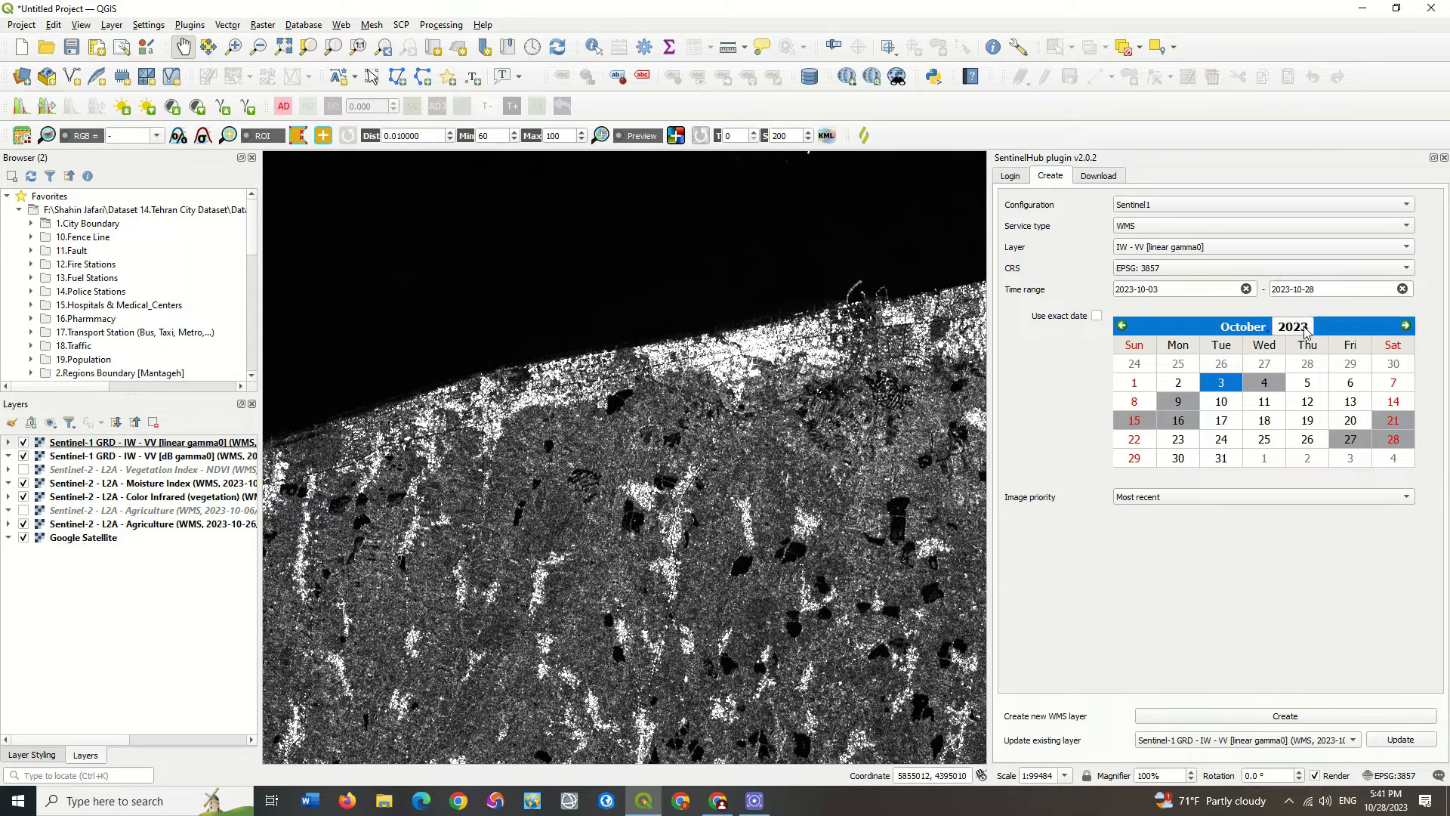
type("2017")
key("Return")
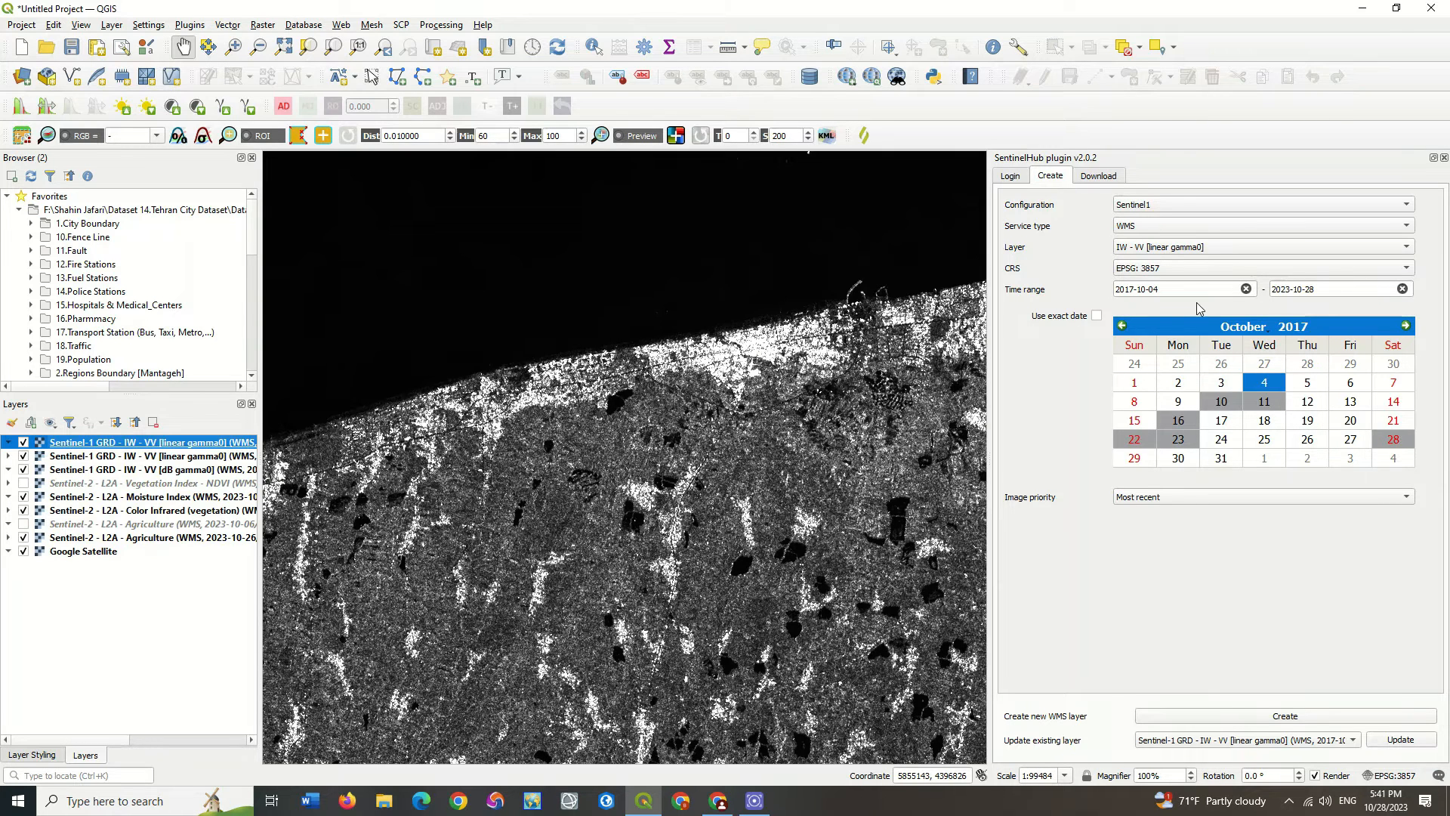
left_click(1096, 316)
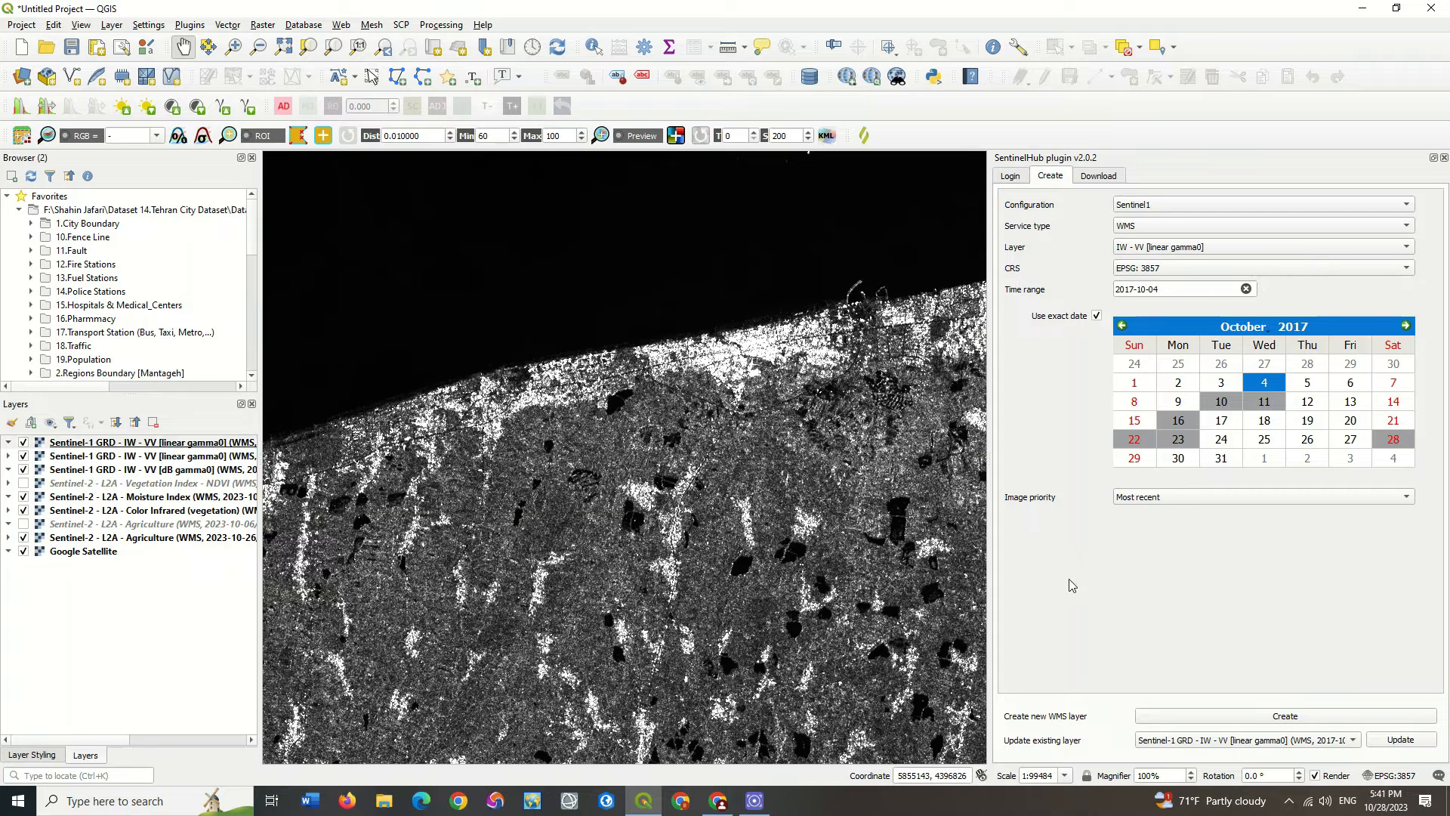
left_click(1197, 714)
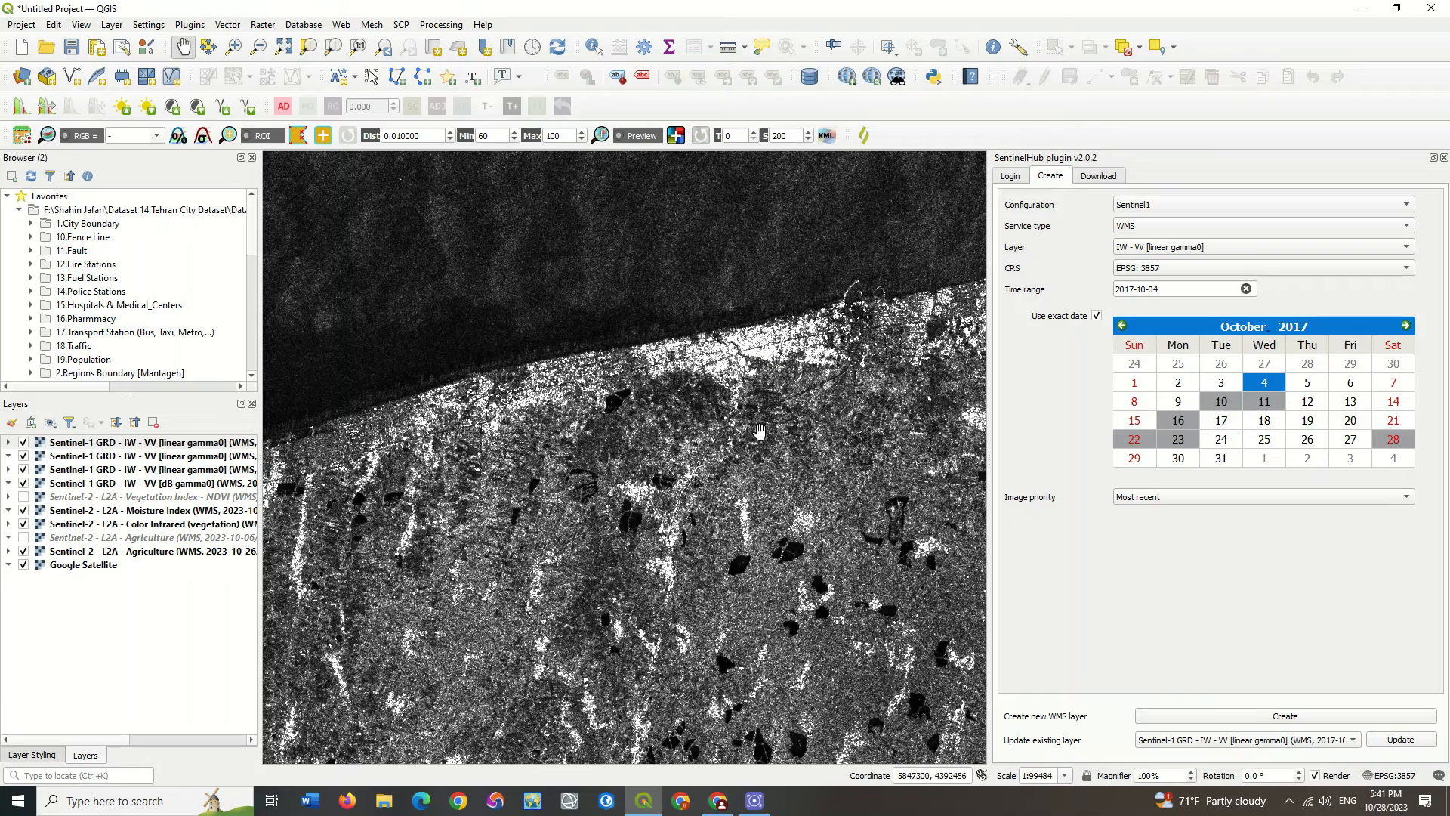
Step: Hide the second IW - VV [linear gamma0] layer and toggle the exact-date 2017 layer to compare it with the 2023 radar image
left_click(23, 455)
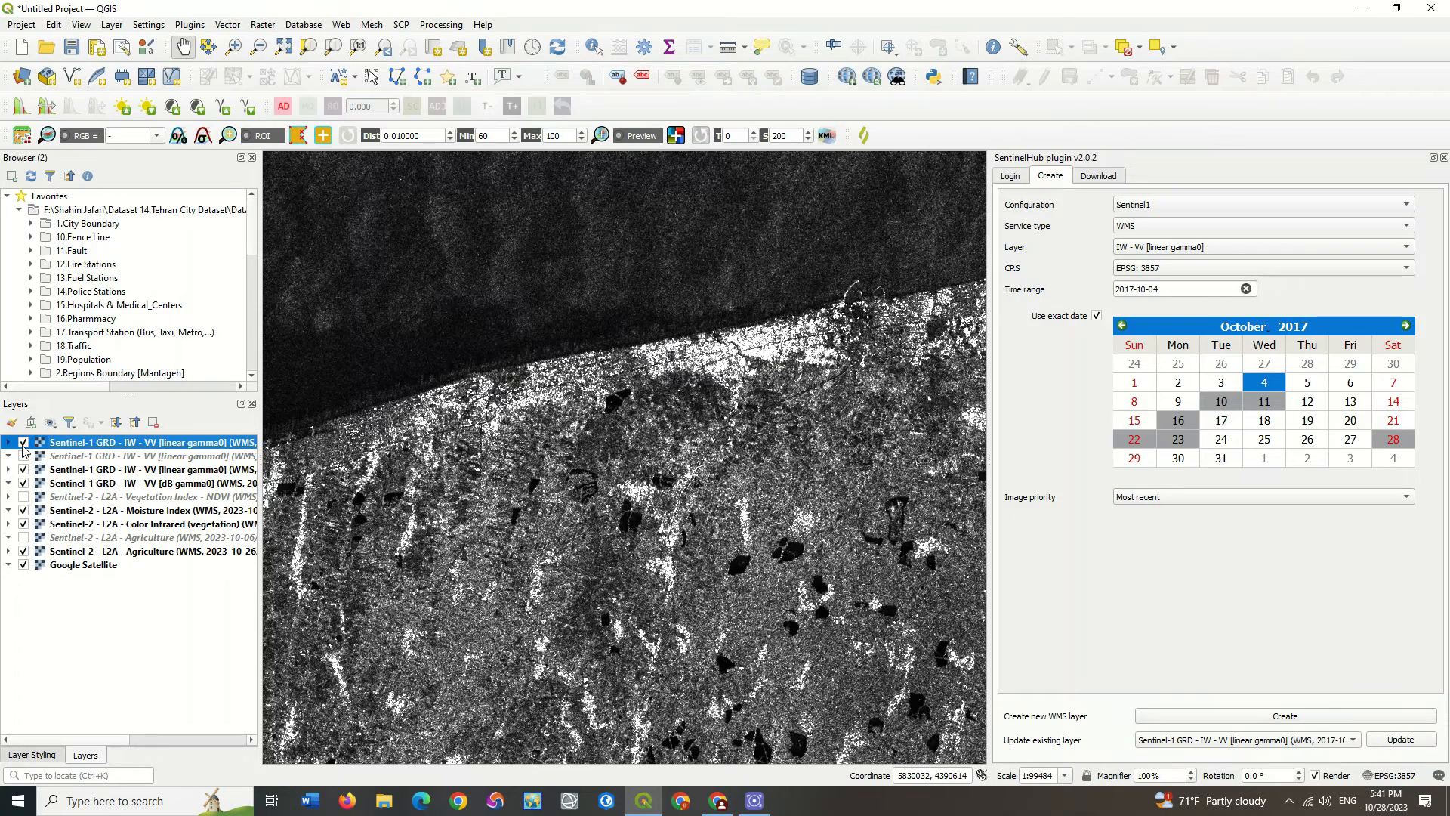
left_click(23, 443)
left_click(23, 444)
left_click(23, 444)
left_click(23, 444)
left_click(24, 444)
left_click(23, 444)
left_click(24, 444)
left_click(23, 444)
Step: Compare the 2017 and 2023 radar layers around the harbour breakwaters and along the wider coast by toggling the exact-date layer
left_click(922, 310)
left_click_drag(923, 309, 870, 339)
scroll(867, 330, "up", 2)
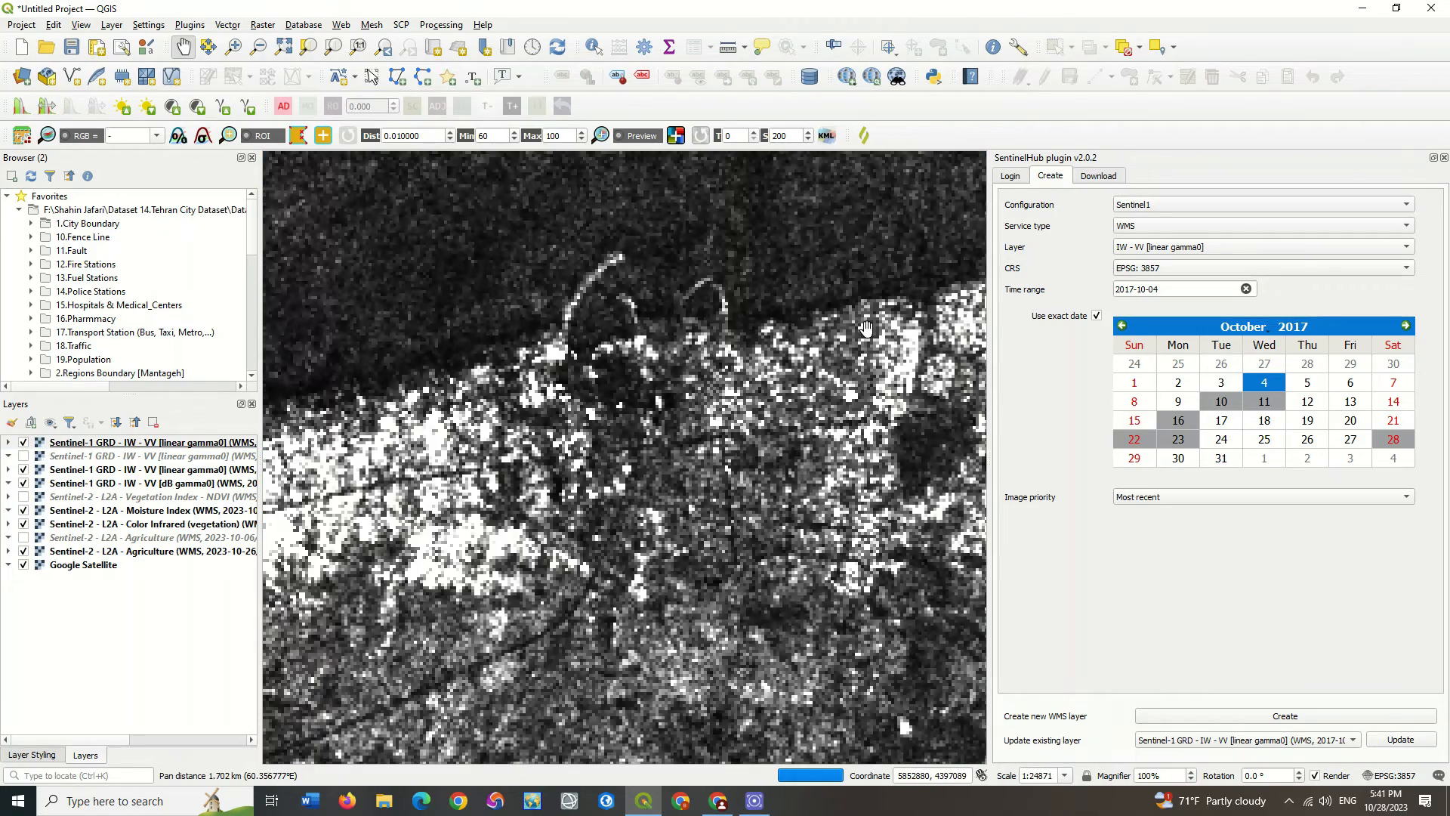
left_click(23, 444)
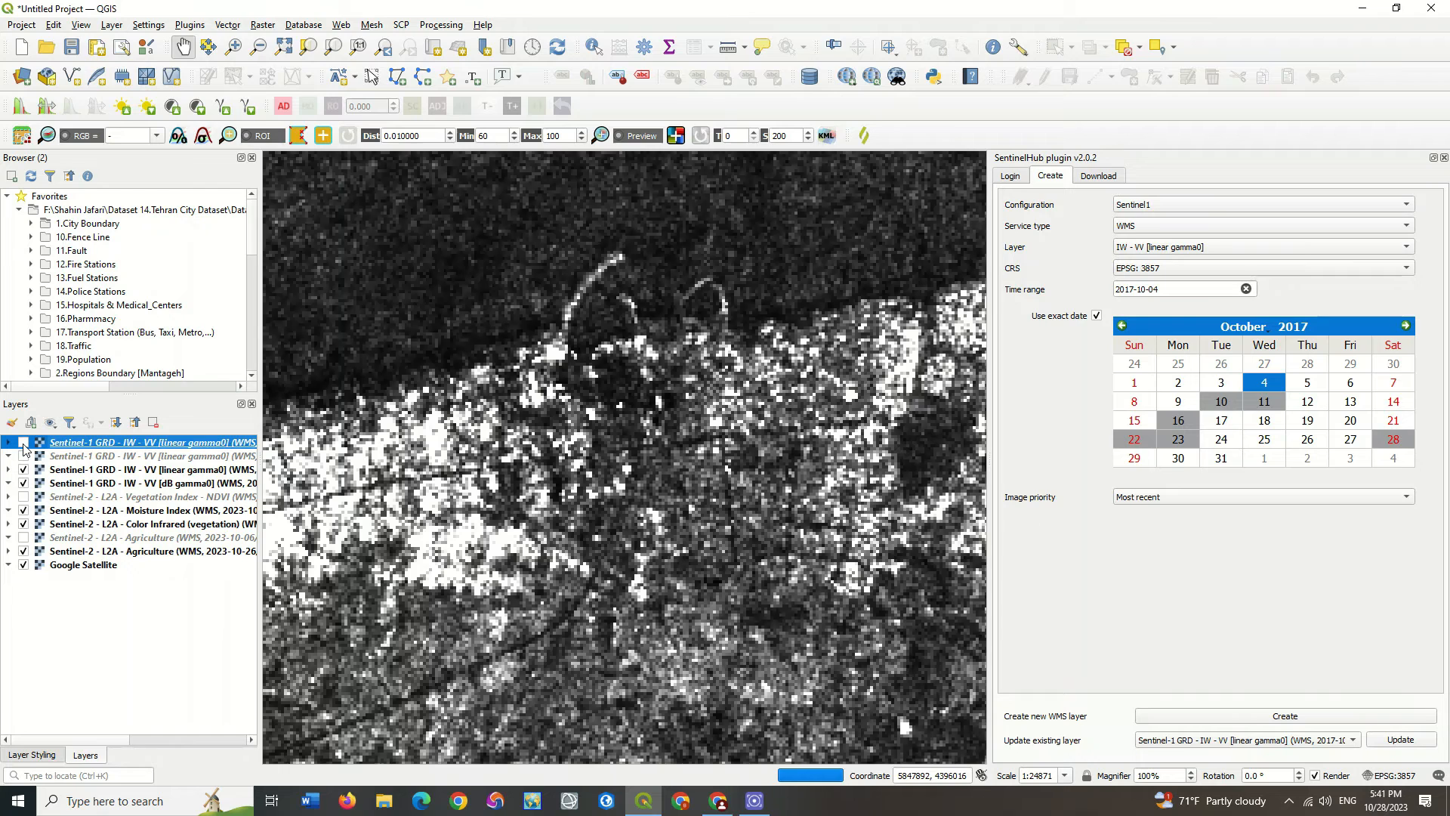
left_click(23, 444)
left_click(23, 444)
left_click(23, 444)
left_click(23, 446)
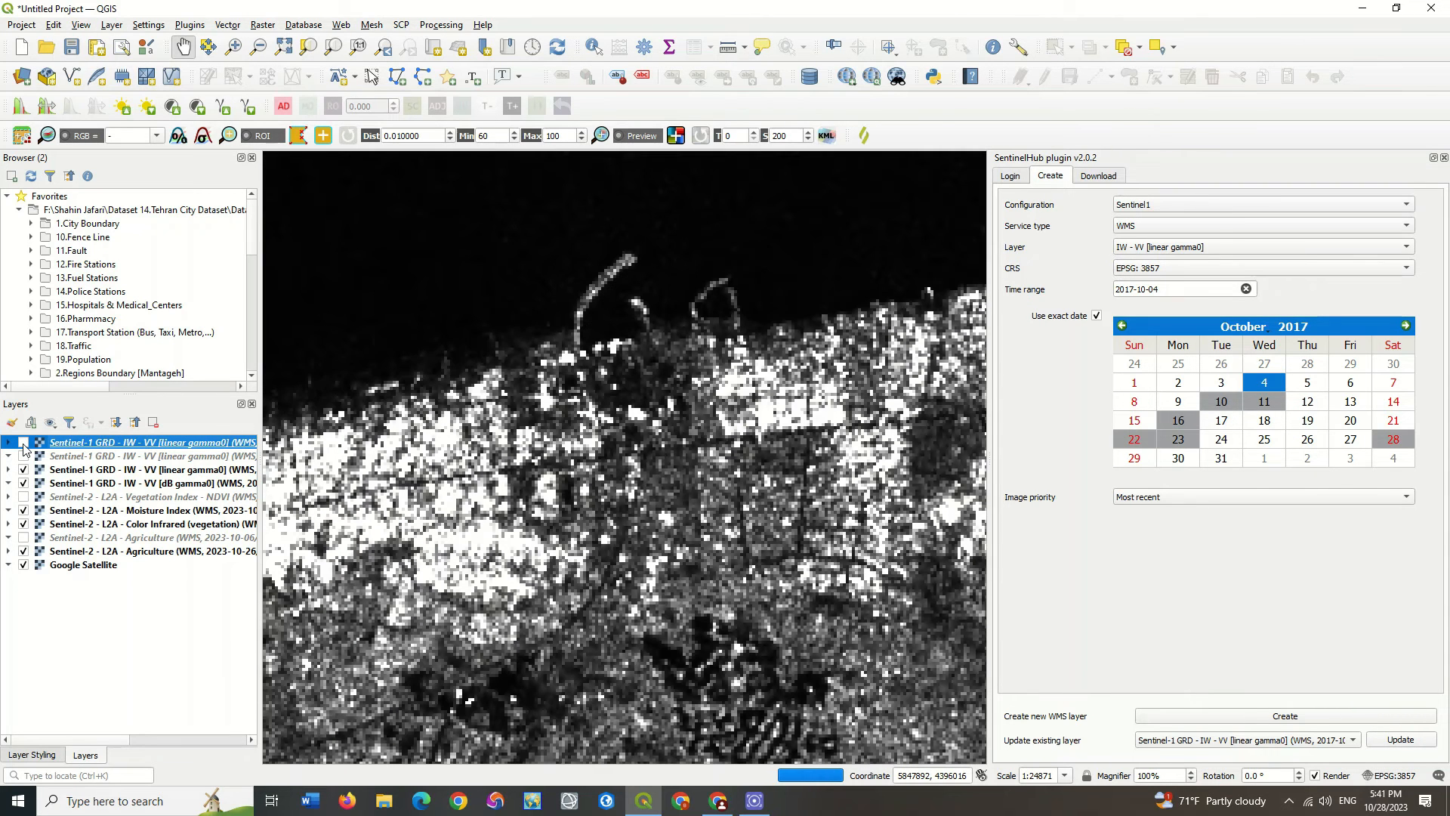
left_click(24, 446)
scroll(770, 388, "down", 2)
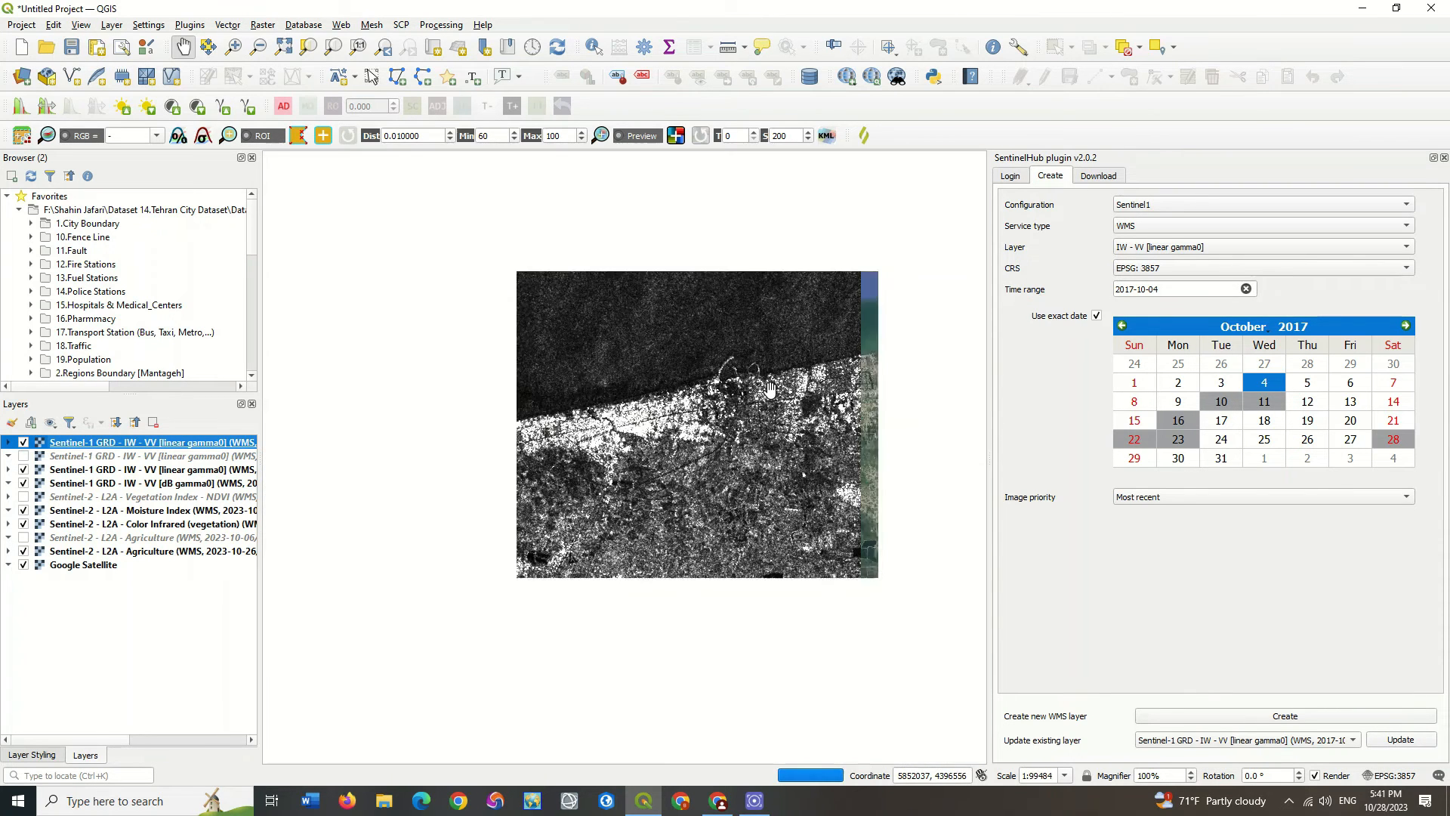
left_click_drag(656, 360, 764, 400)
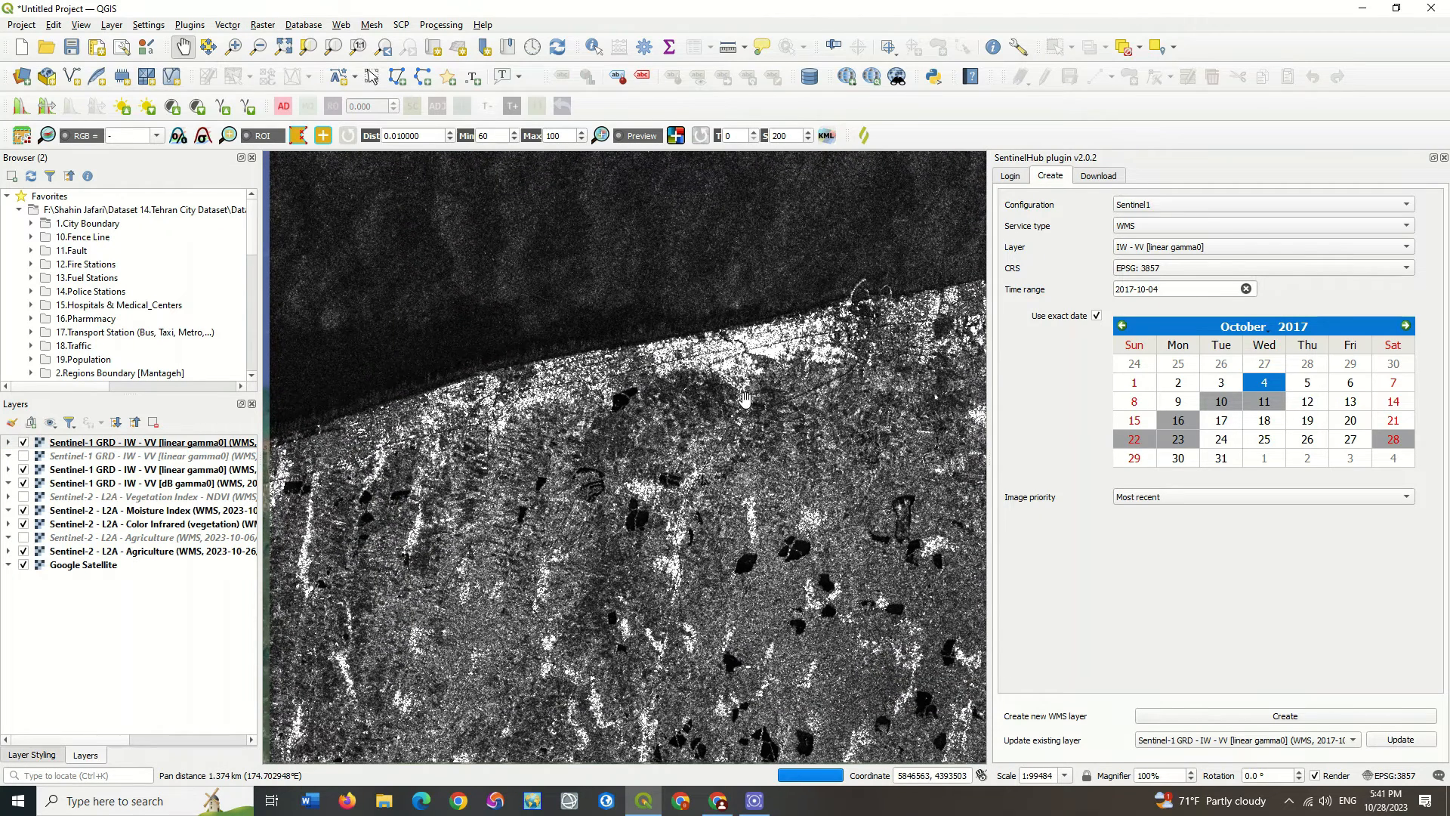
left_click(24, 443)
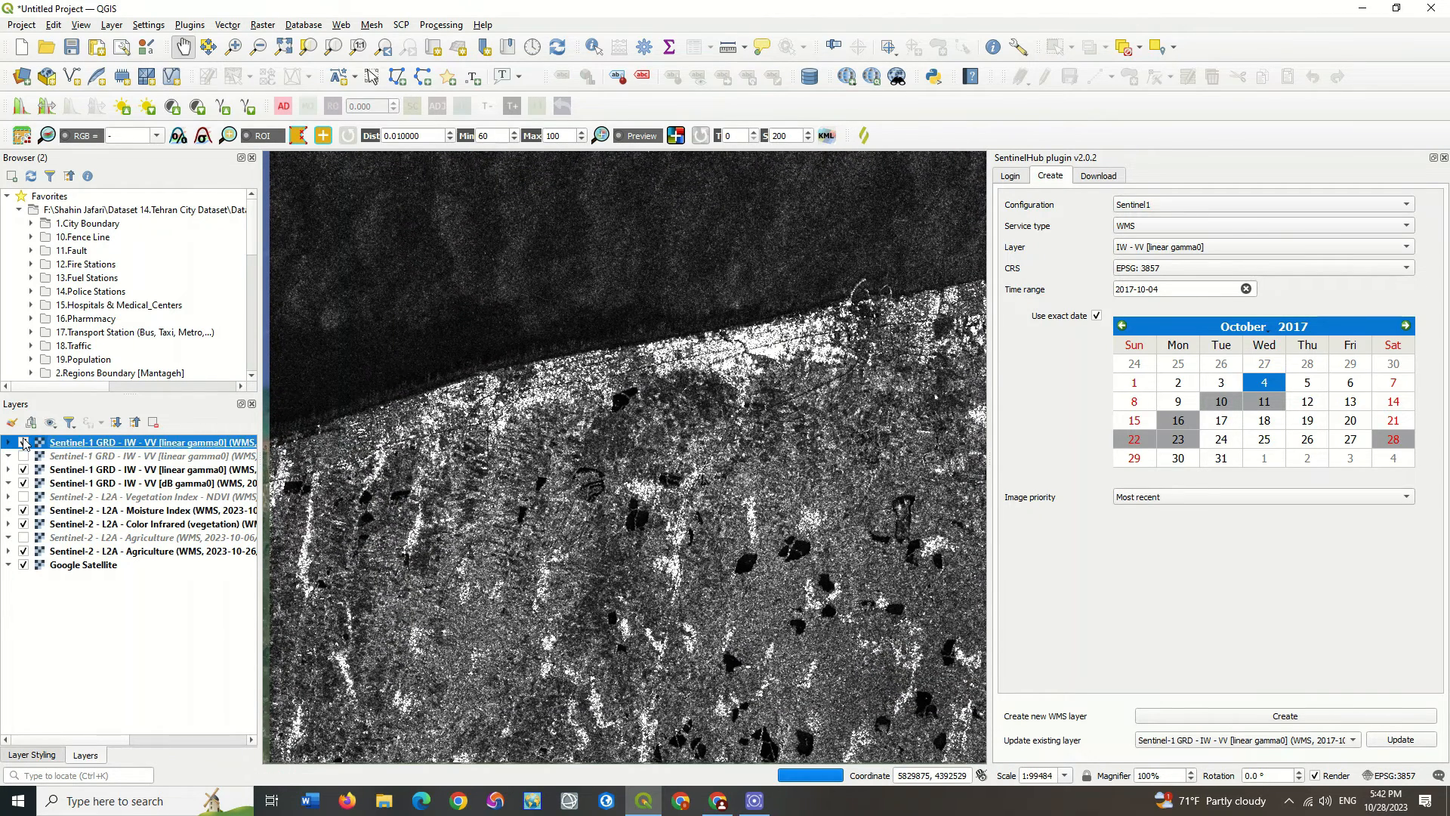
Step: Hide the visible Sentinel-1 and Sentinel-2 layers, leaving only the 2023 Moisture Index layer displayed over Google Satellite
left_click(24, 470)
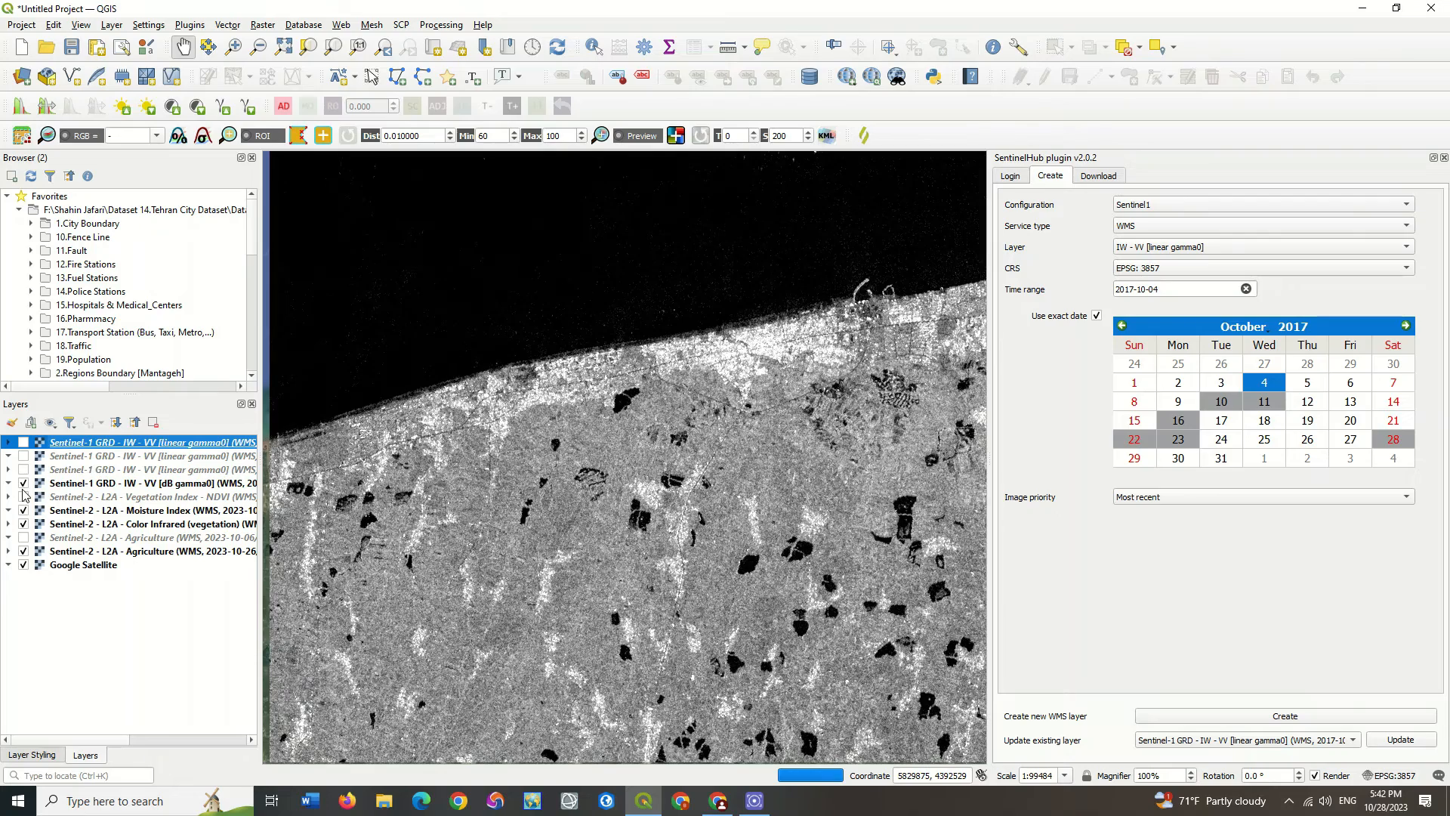
left_click(24, 483)
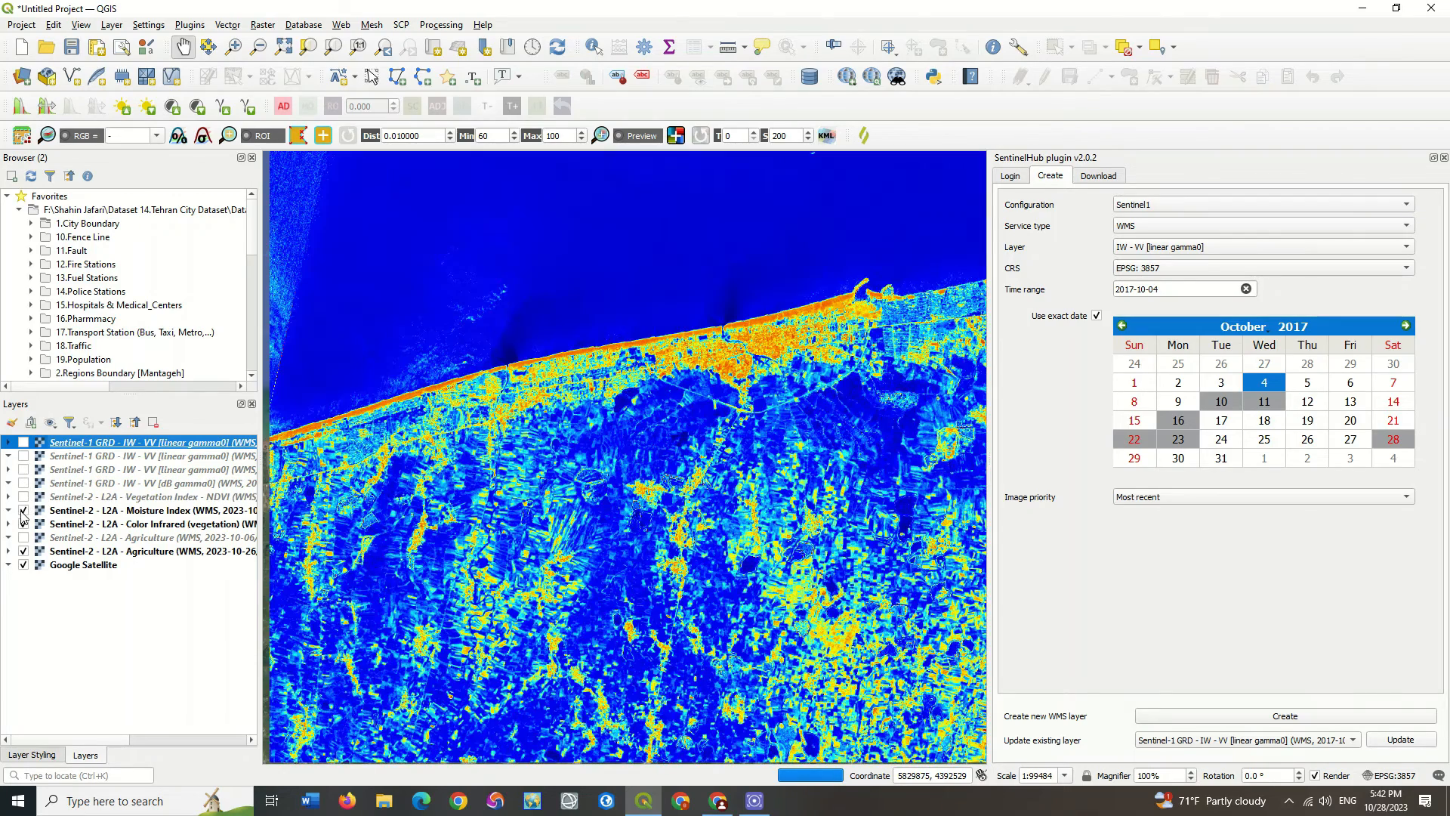
left_click(23, 510)
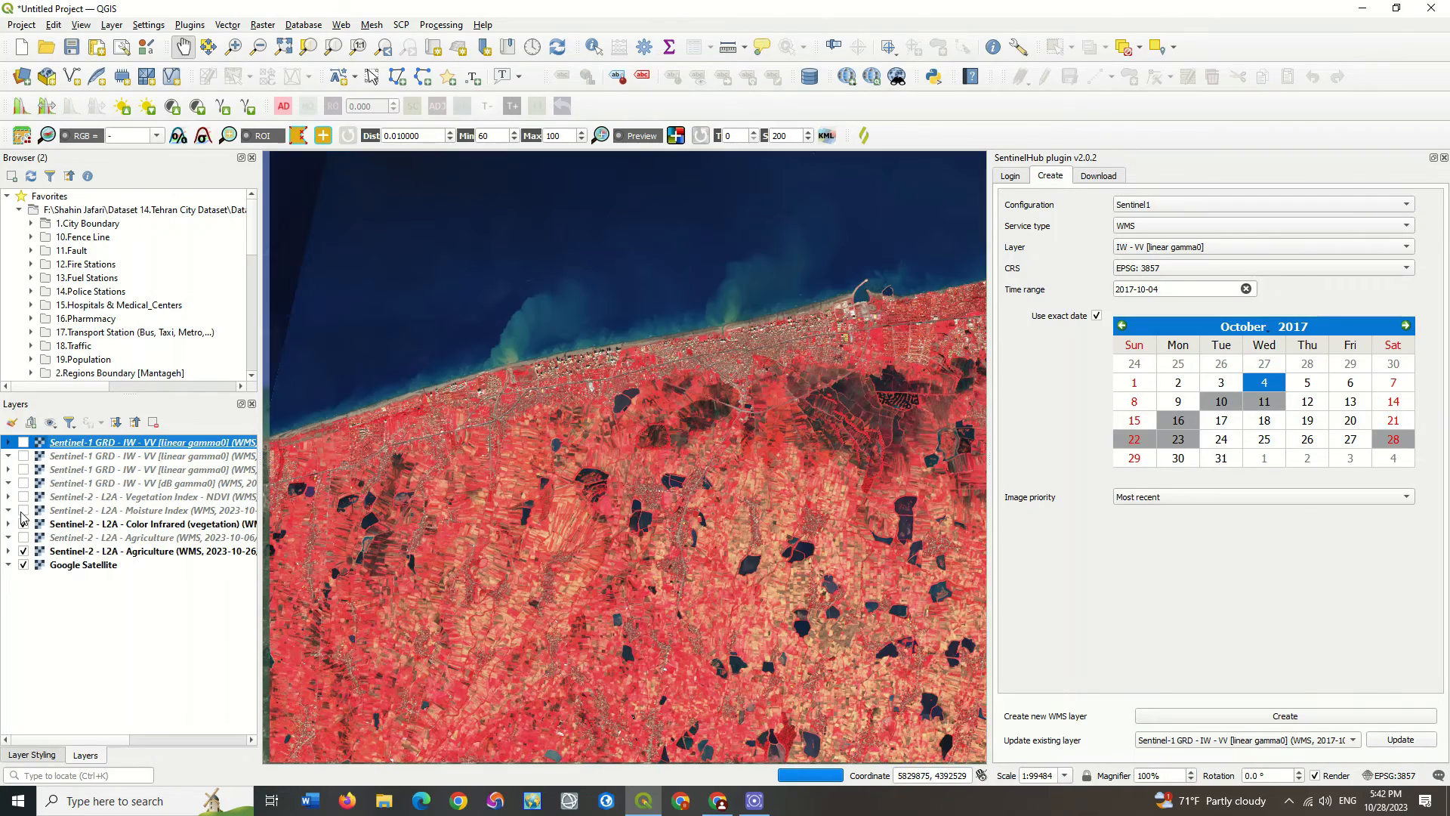
left_click(23, 524)
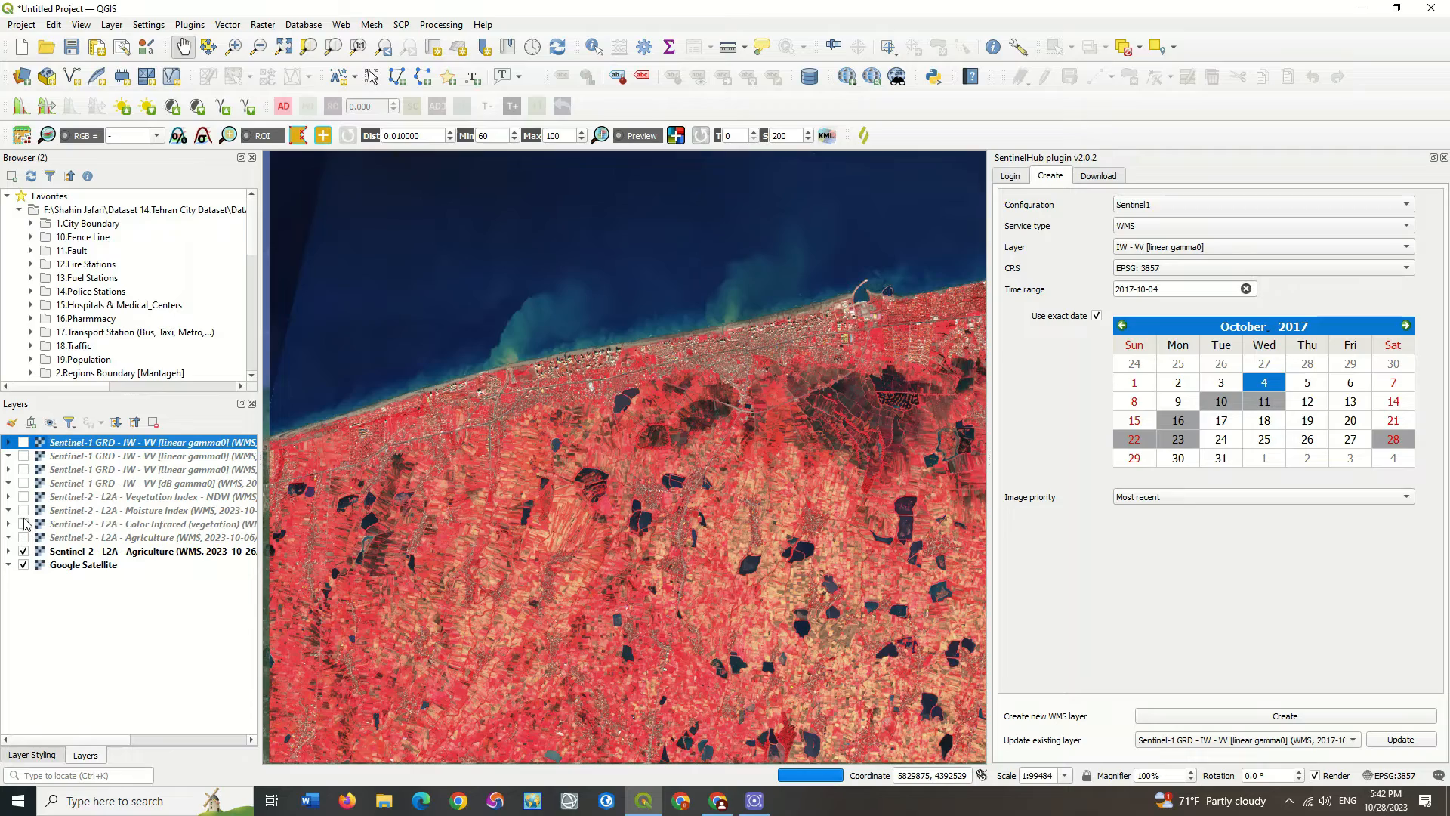
left_click(23, 510)
left_click(24, 510)
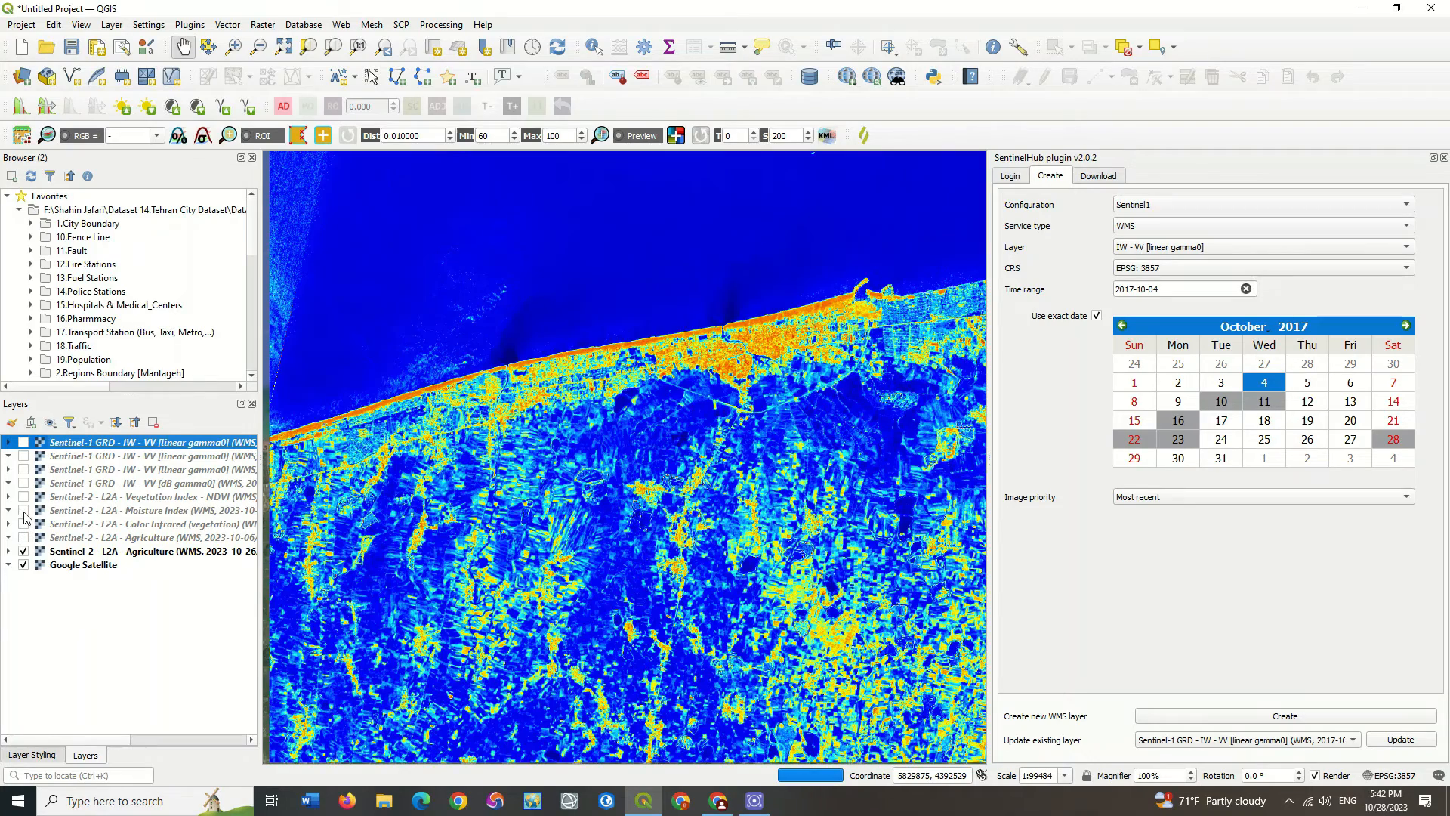
left_click(23, 552)
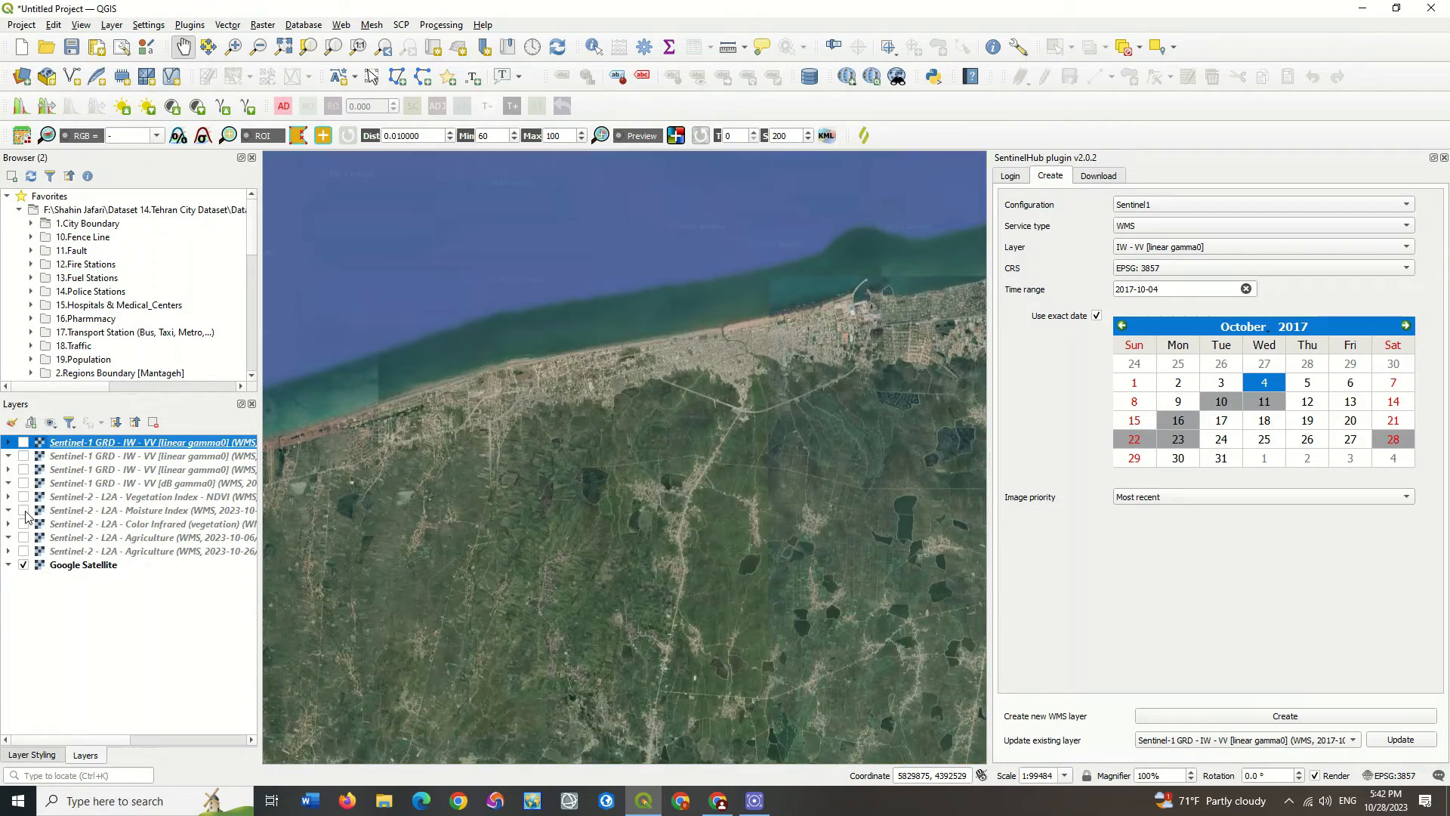
left_click(24, 511)
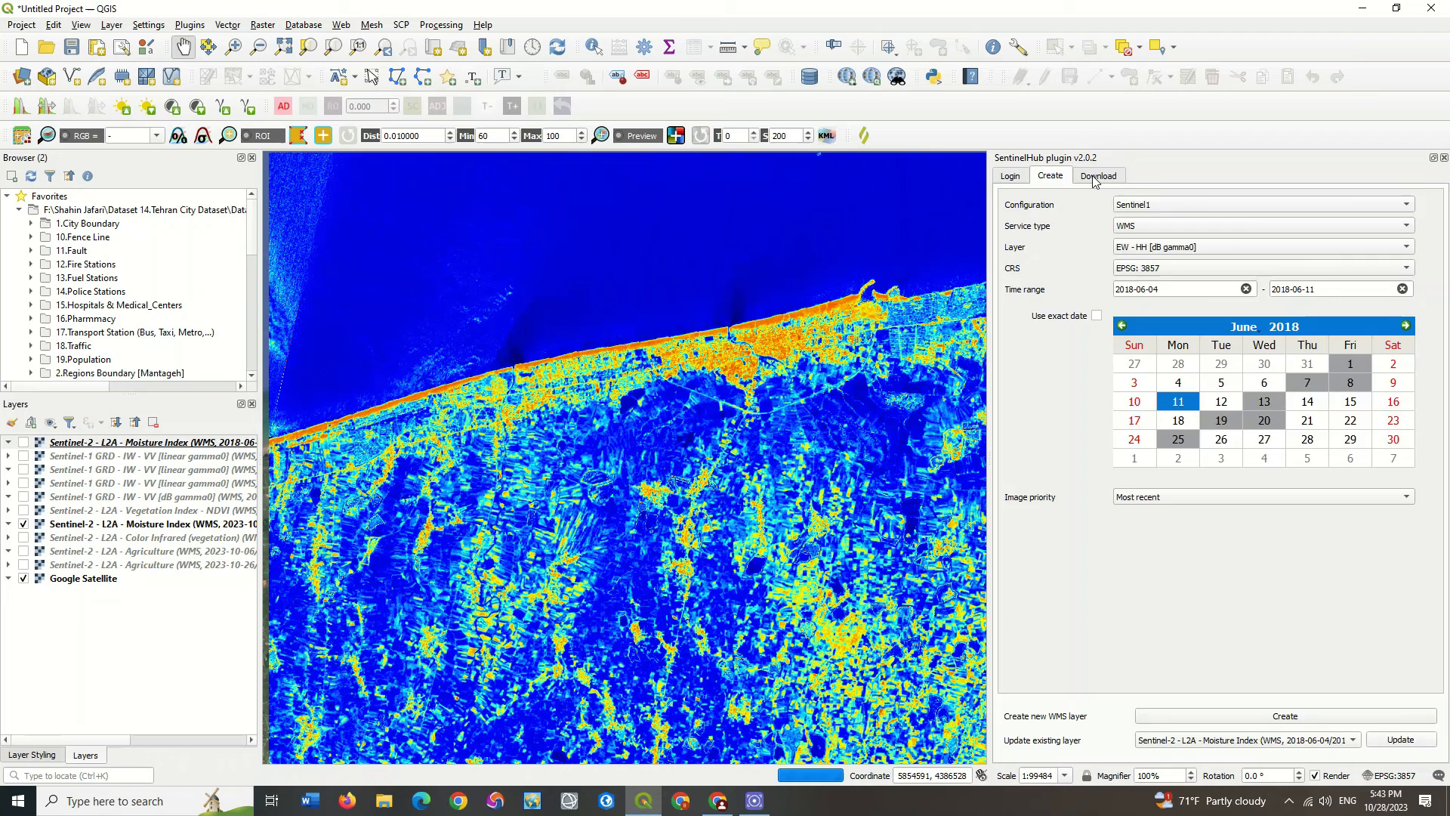
Step: Set the SentinelHub download to PNG format with the current window as bounding box, after viewing the custom bounding box option
left_click(1096, 176)
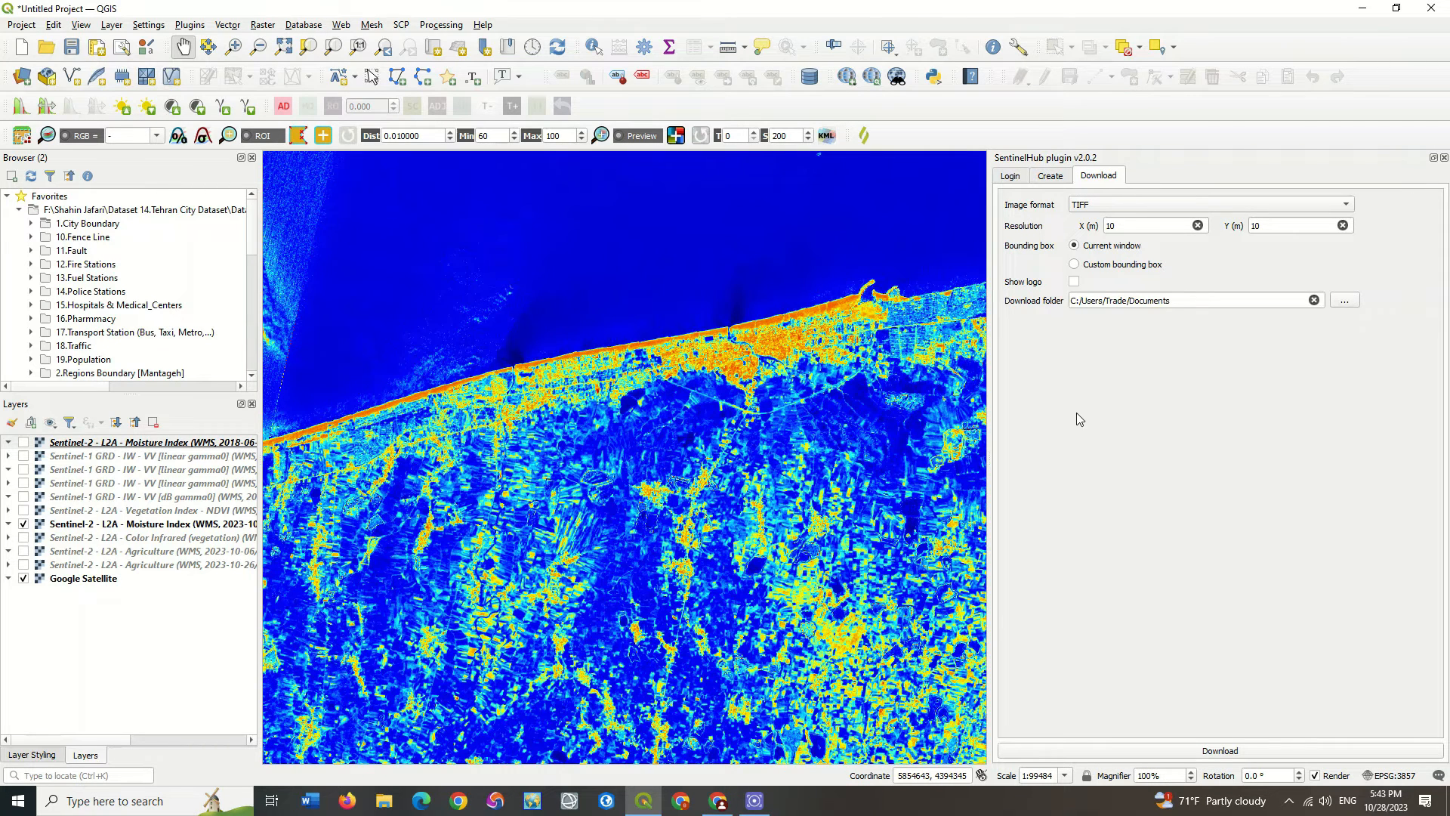
left_click(1085, 268)
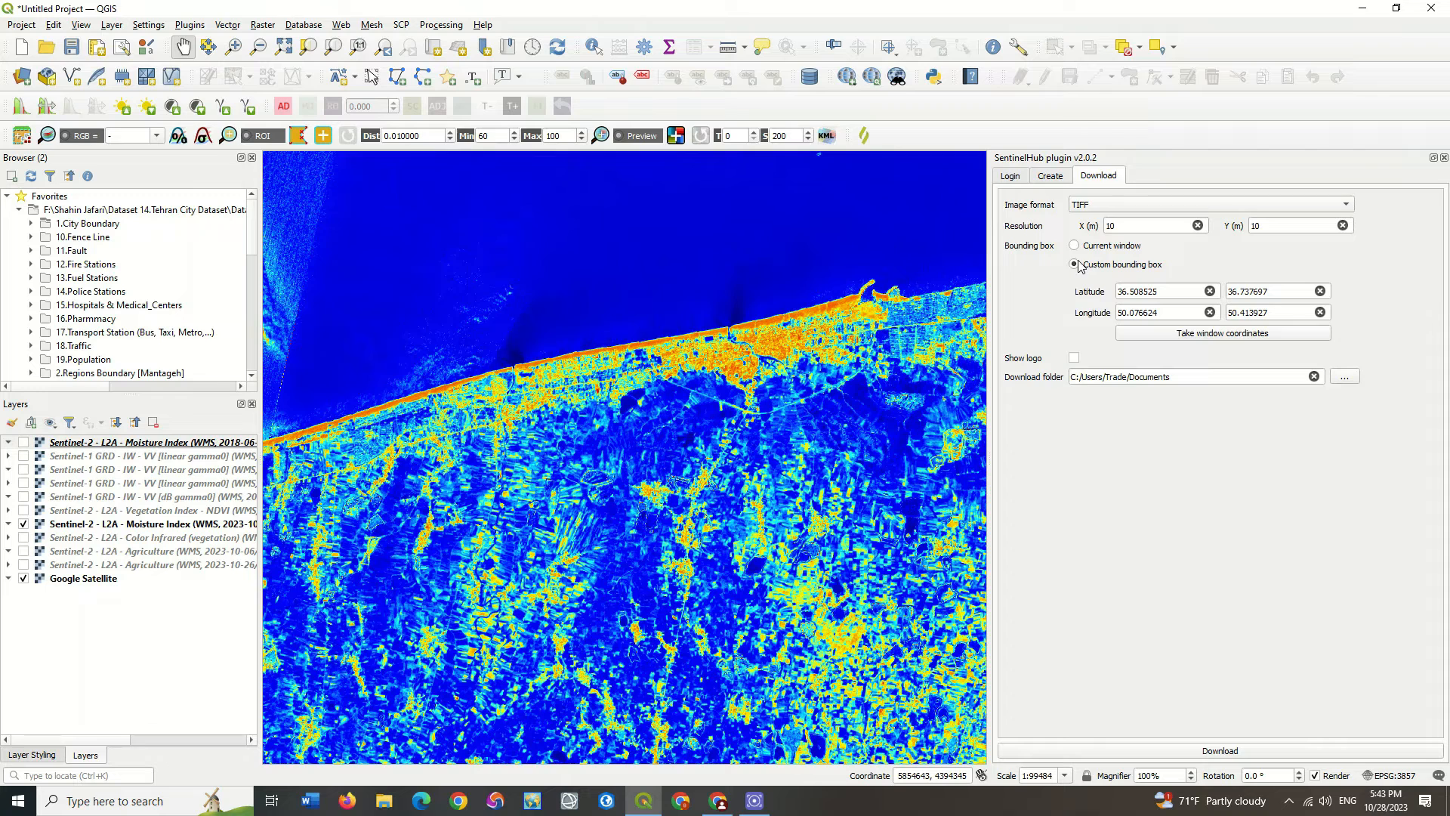
left_click(1089, 207)
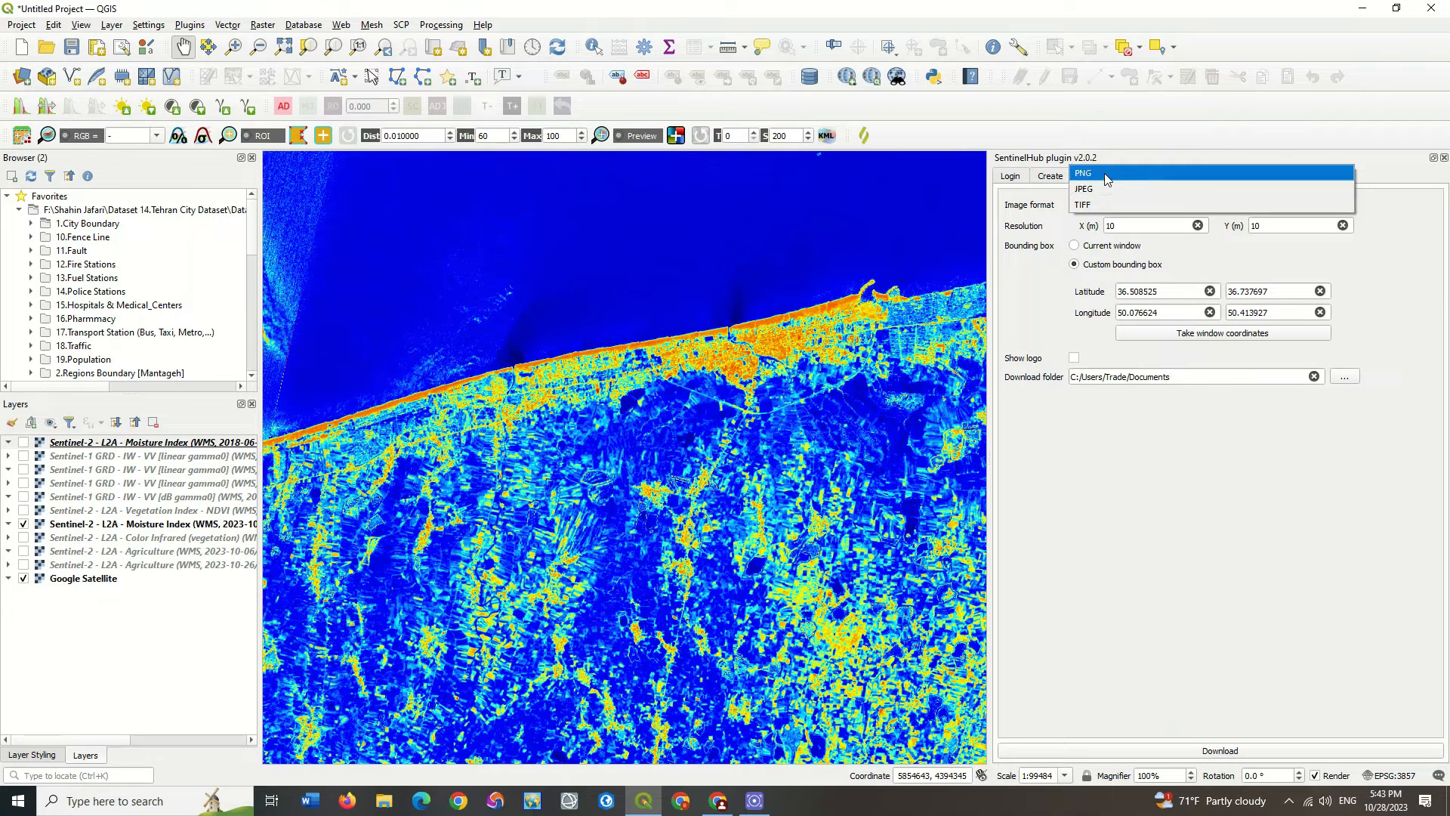
left_click(1107, 179)
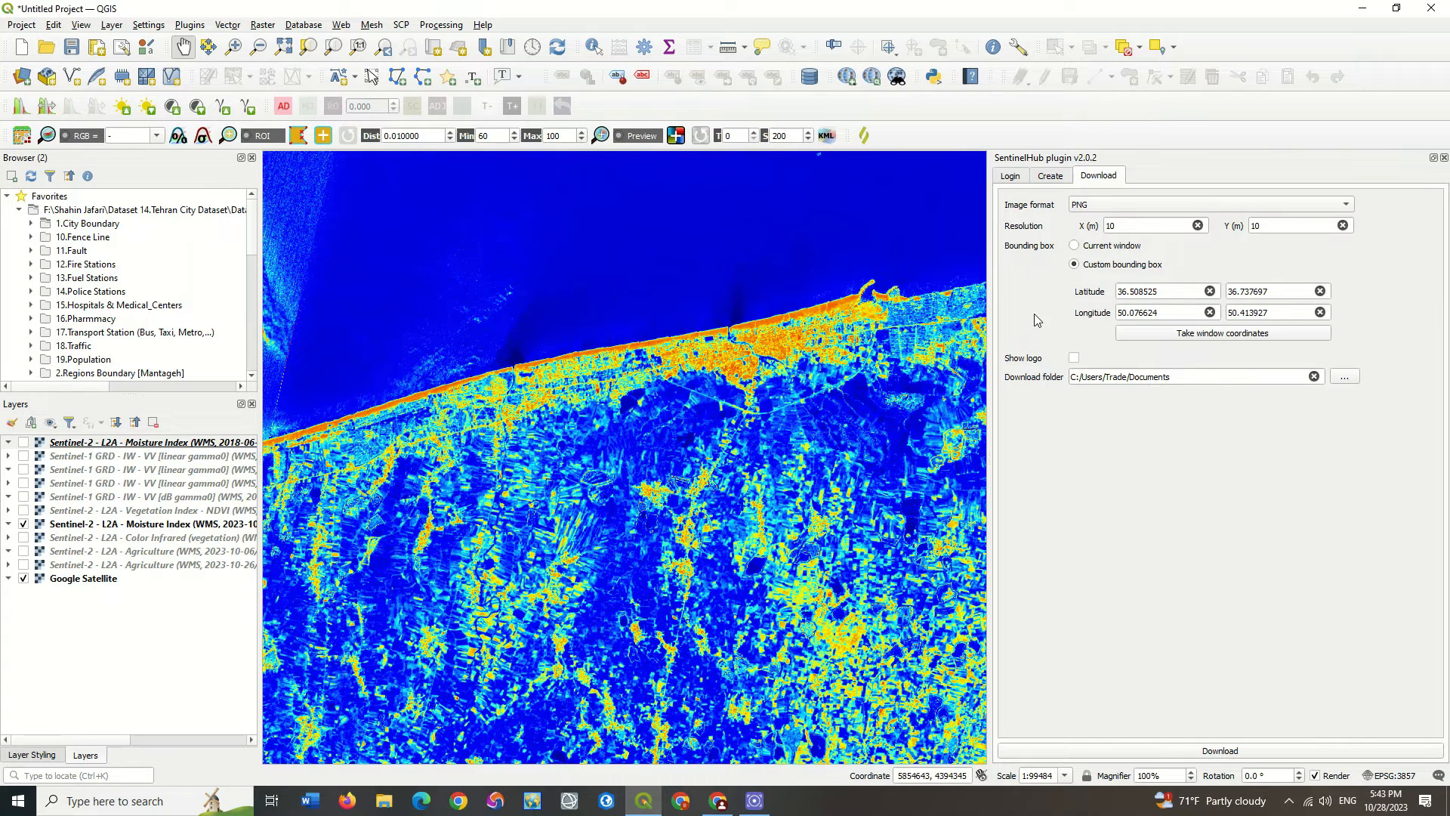
left_click(1088, 248)
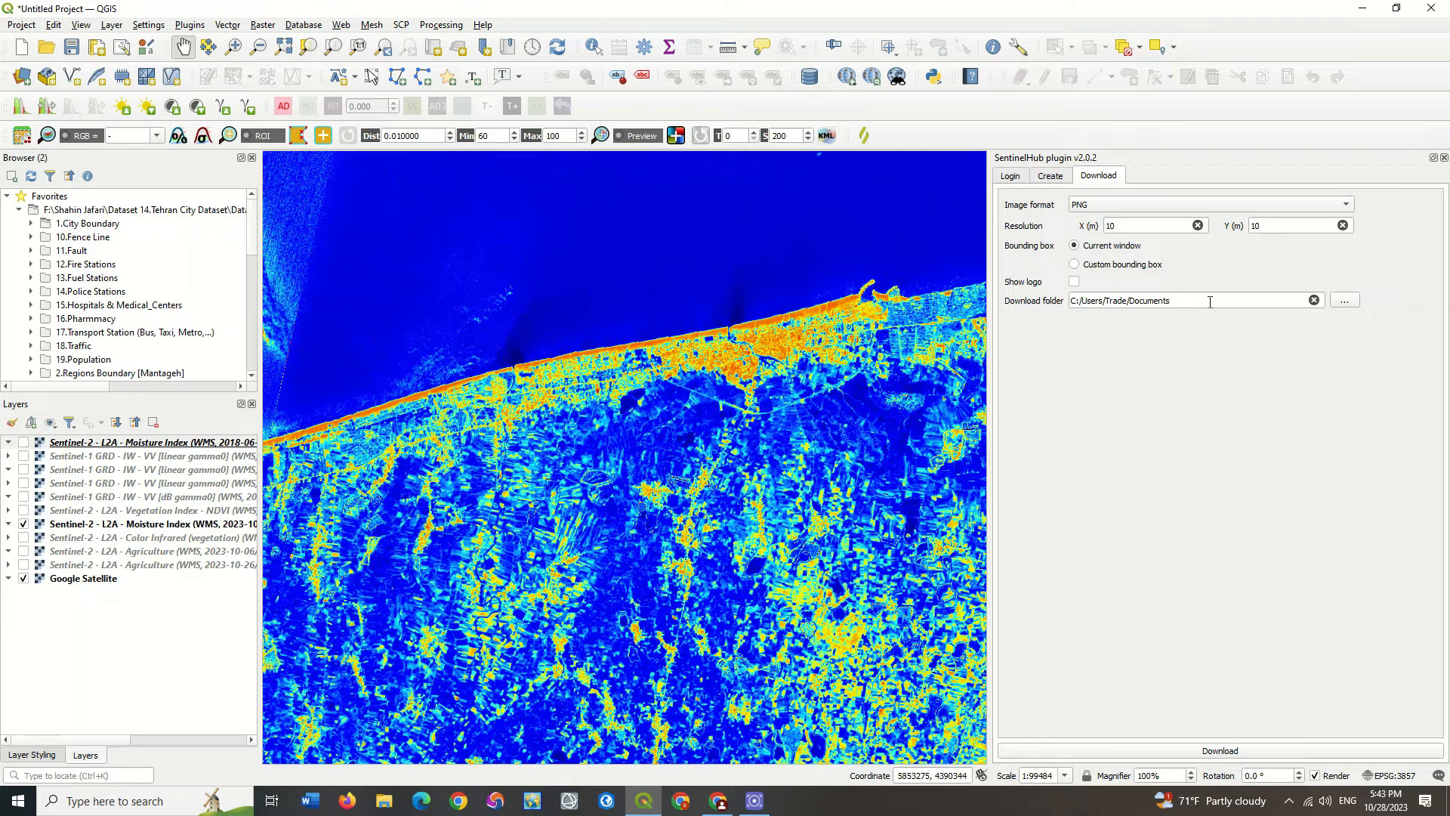
Step: Choose the Documents folder as the download folder and start the image download
left_click(1343, 302)
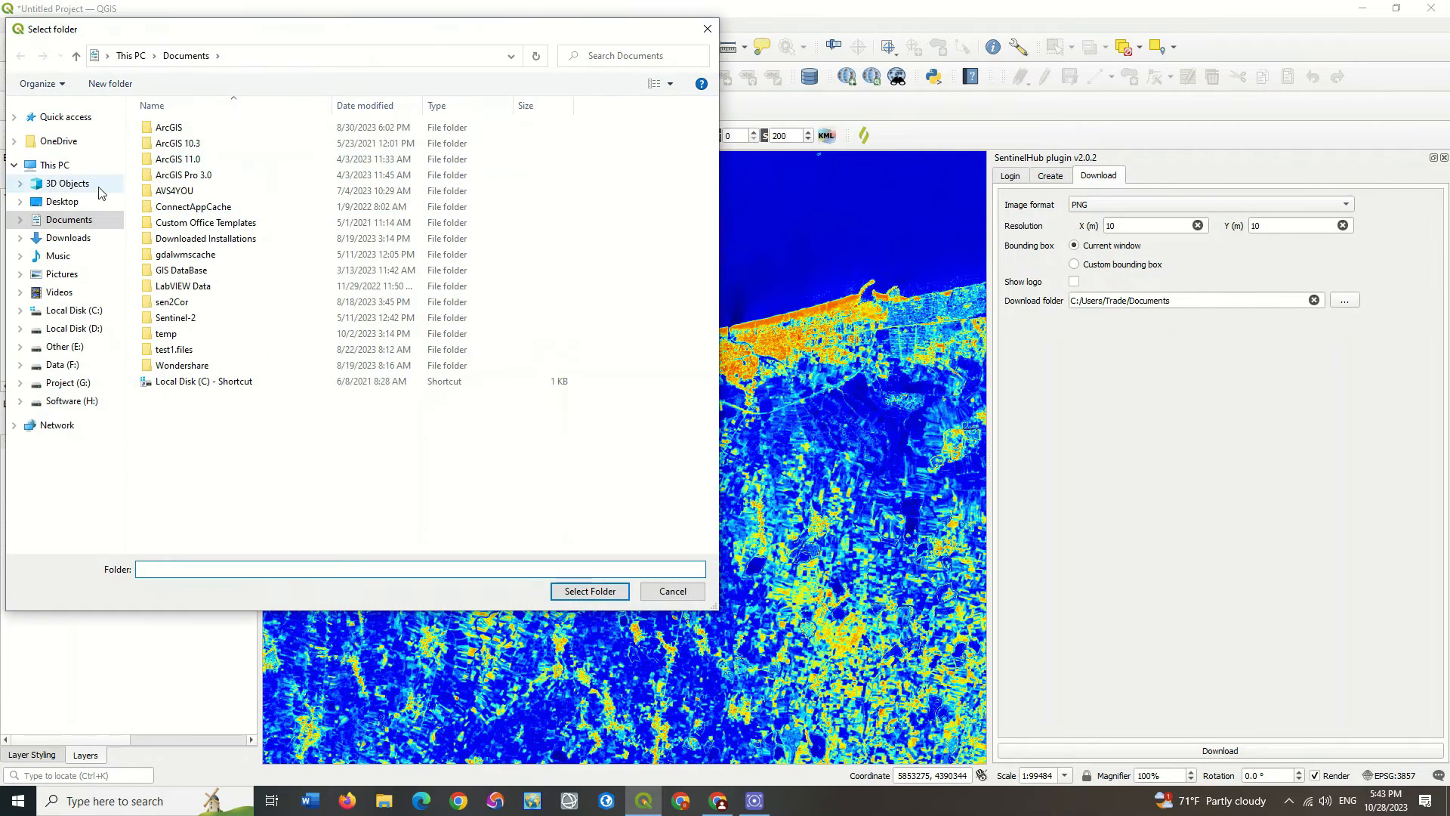
left_click(68, 219)
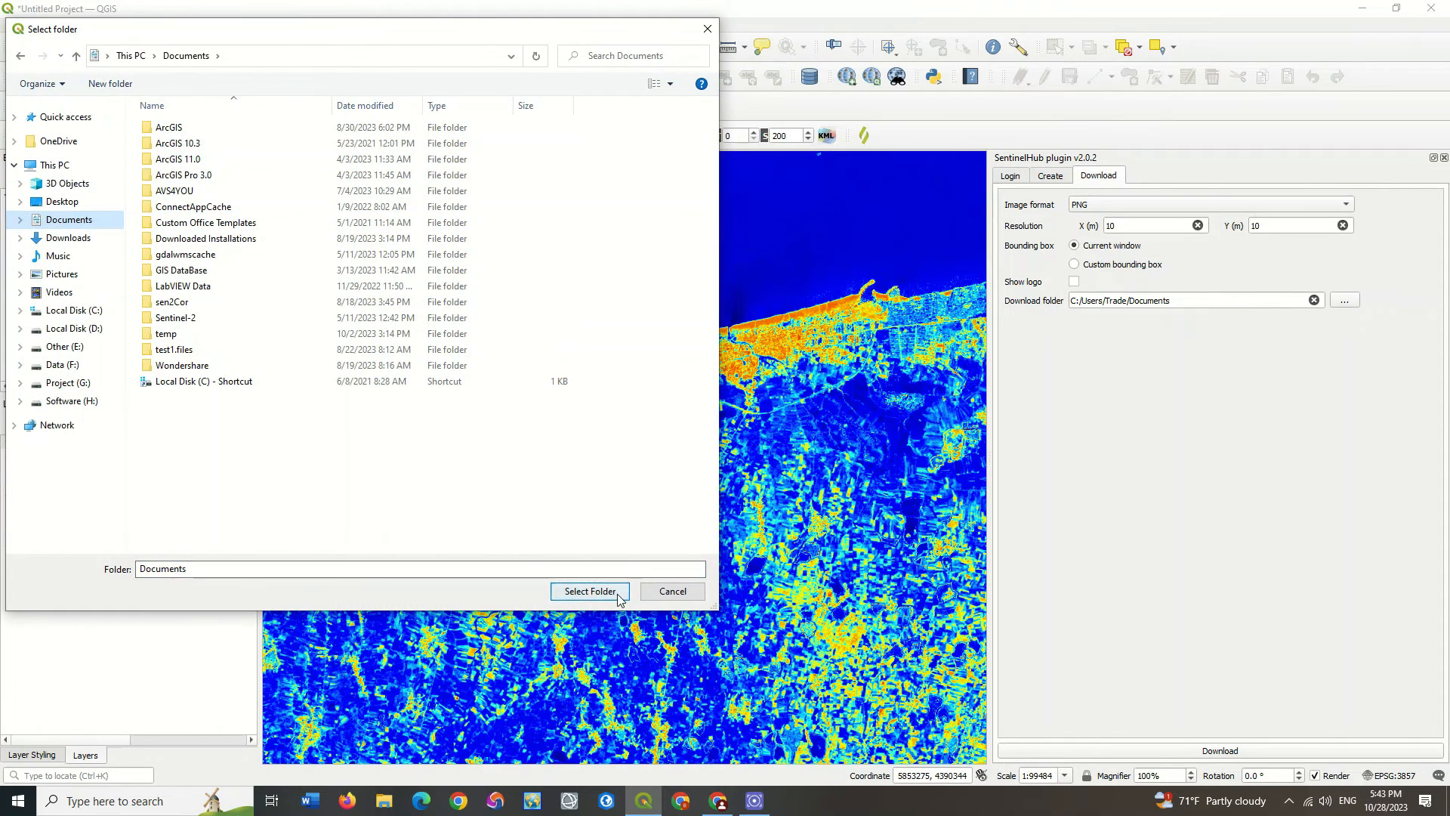
left_click(589, 590)
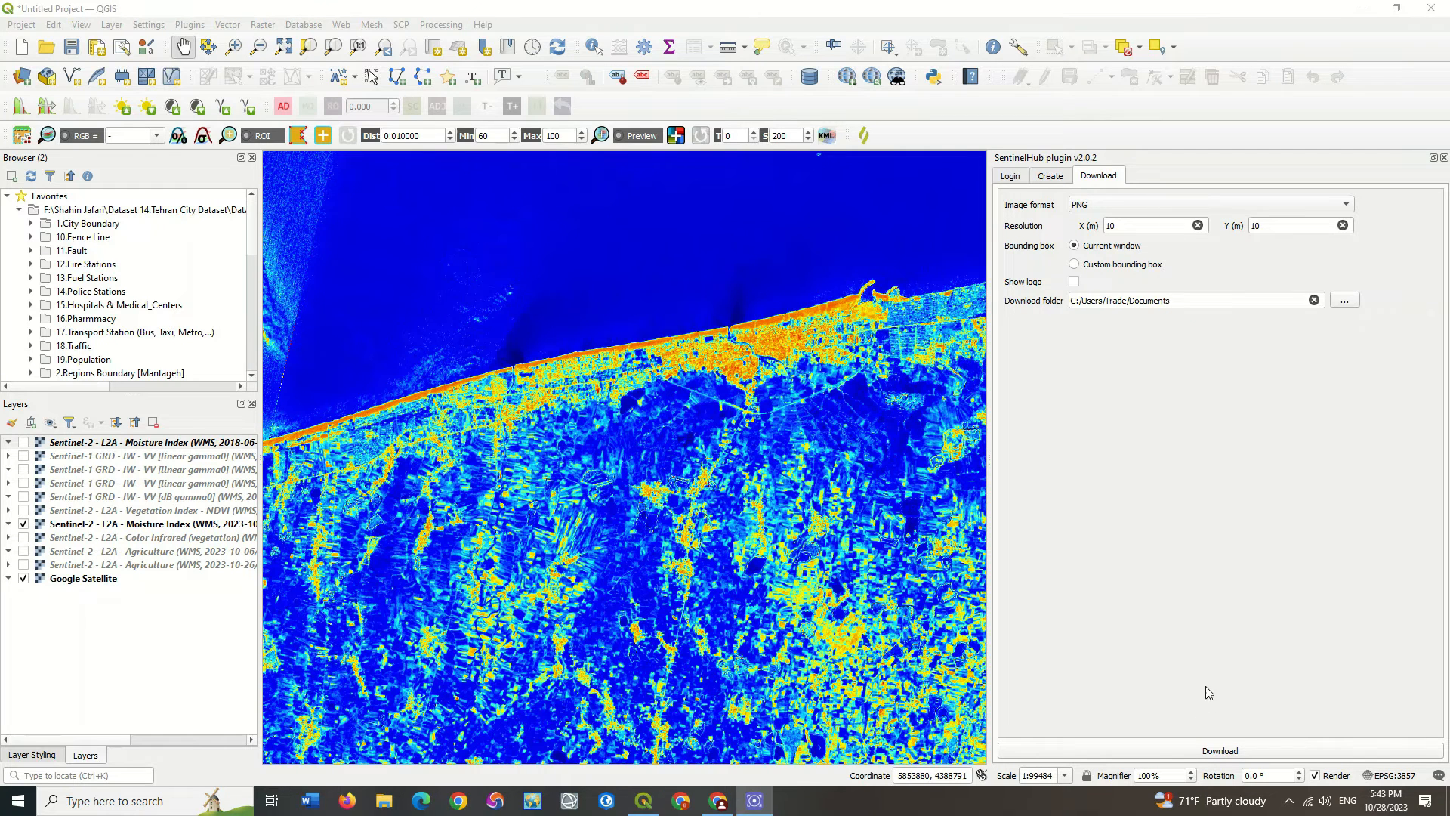
left_click(1235, 751)
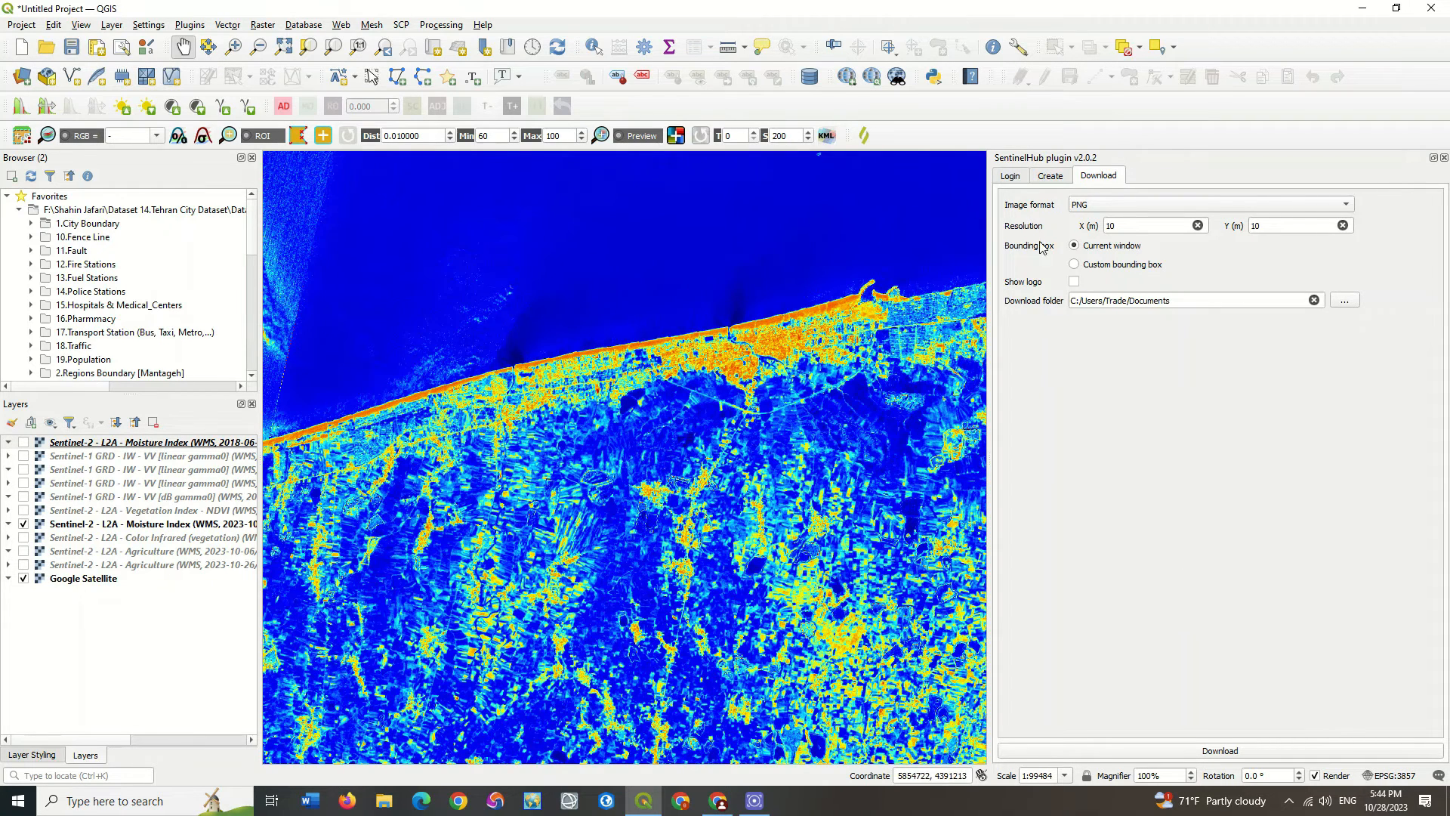
Step: Switch to the Copernicus dashboard in the browser and create a configuration named Sentinel5 based on the Sentinel-5p template
left_click(1012, 175)
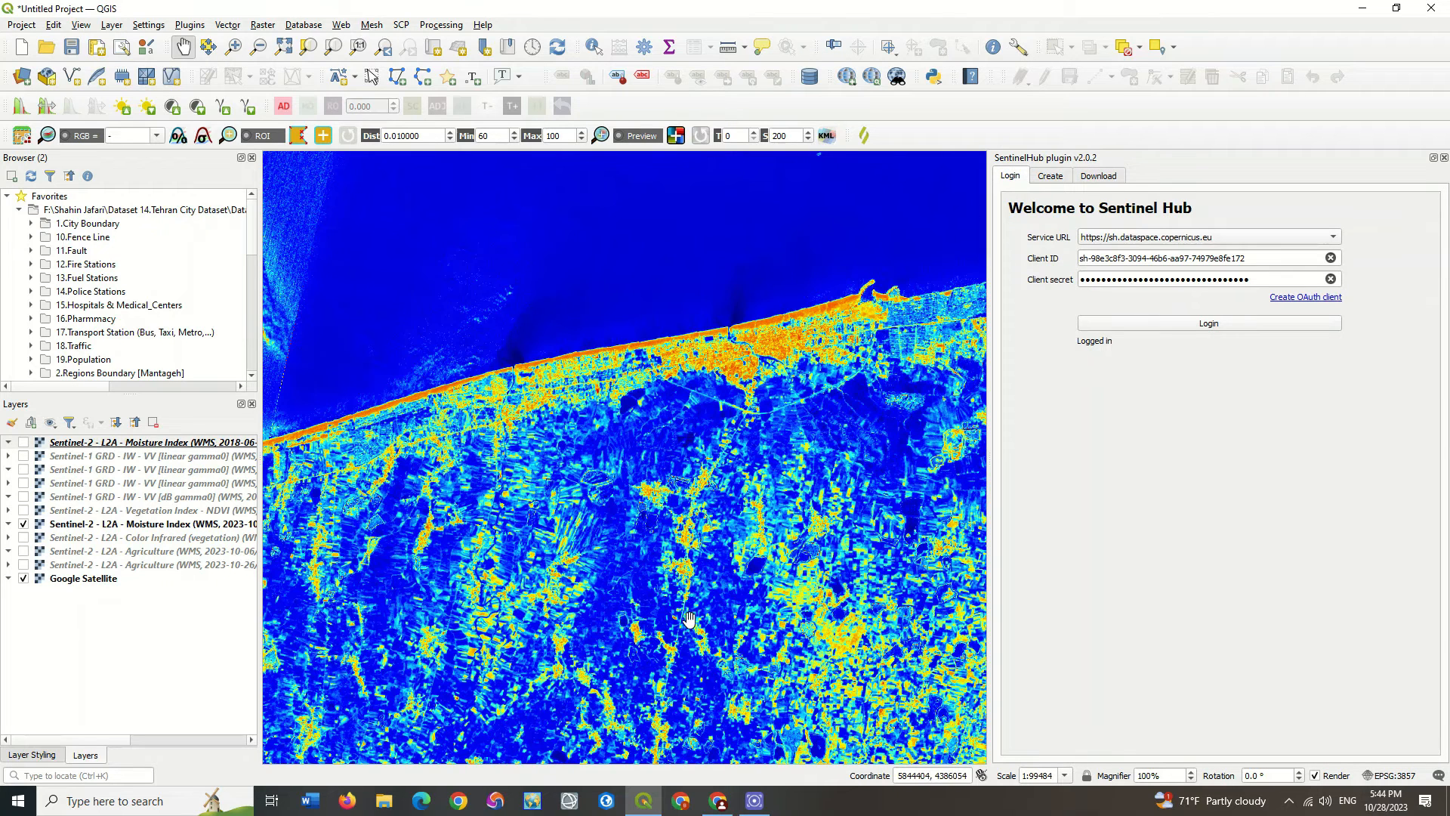
mouse_move(709, 805)
left_click(700, 698)
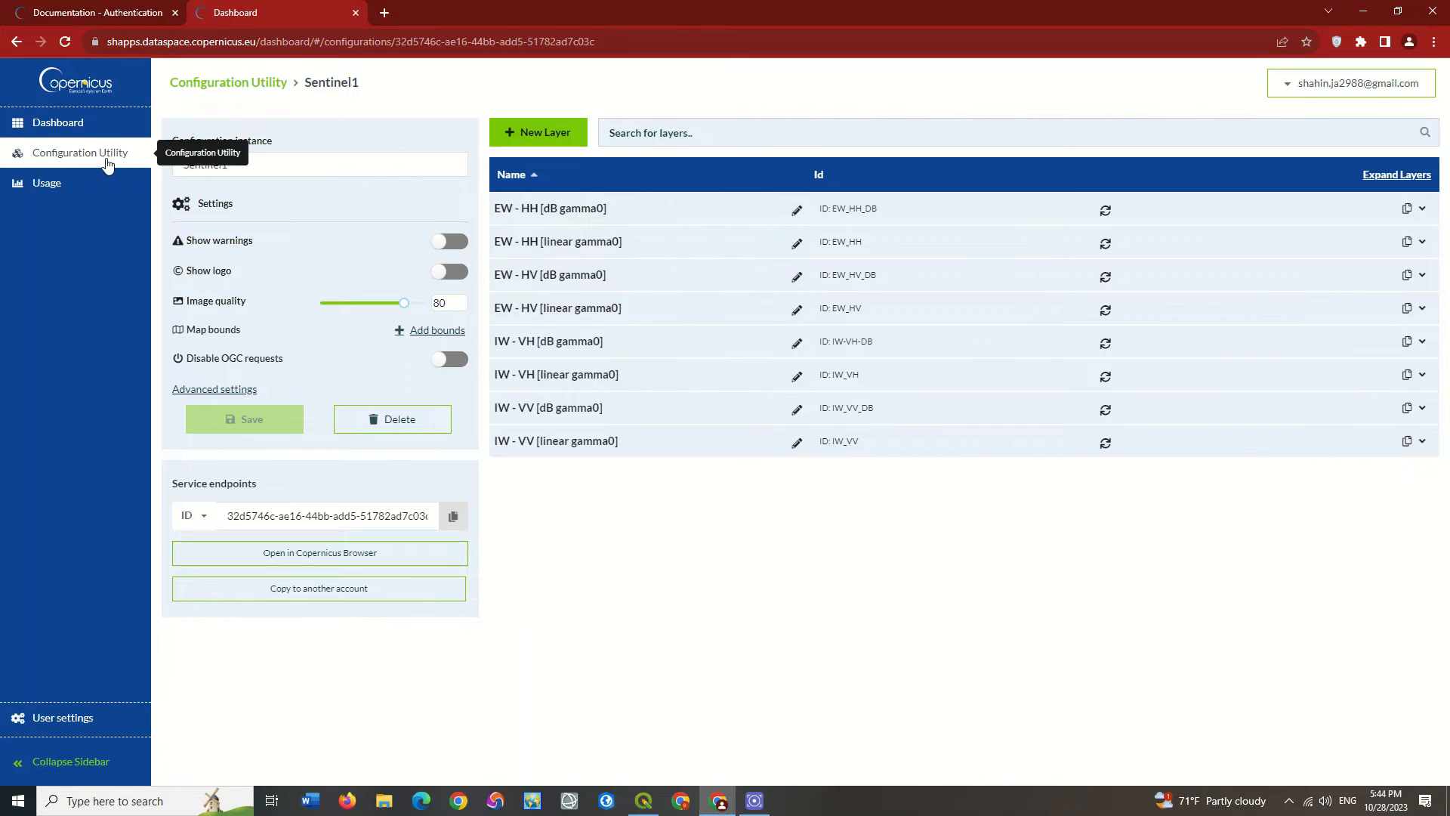
left_click(106, 153)
left_click(257, 148)
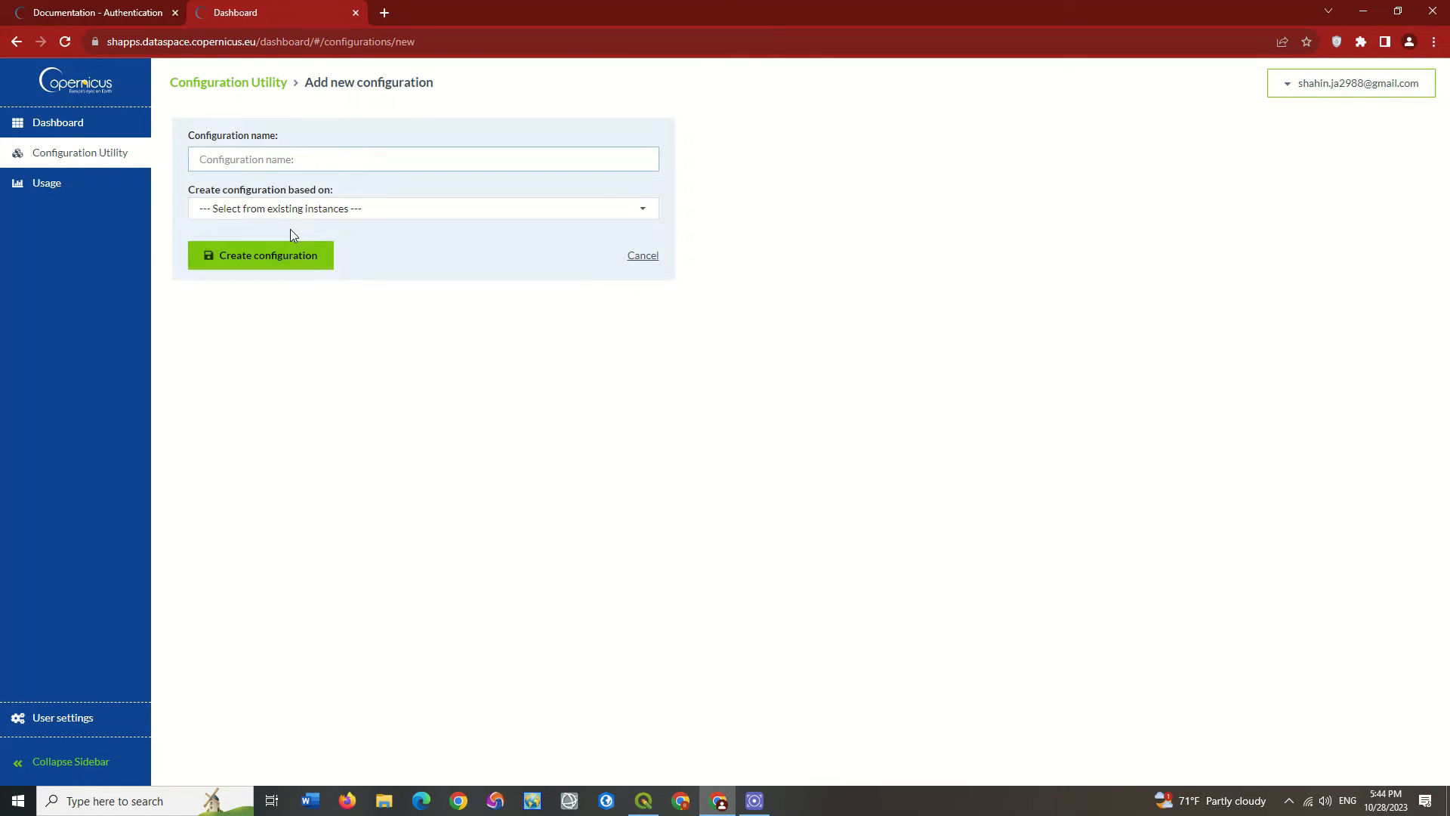
type("S")
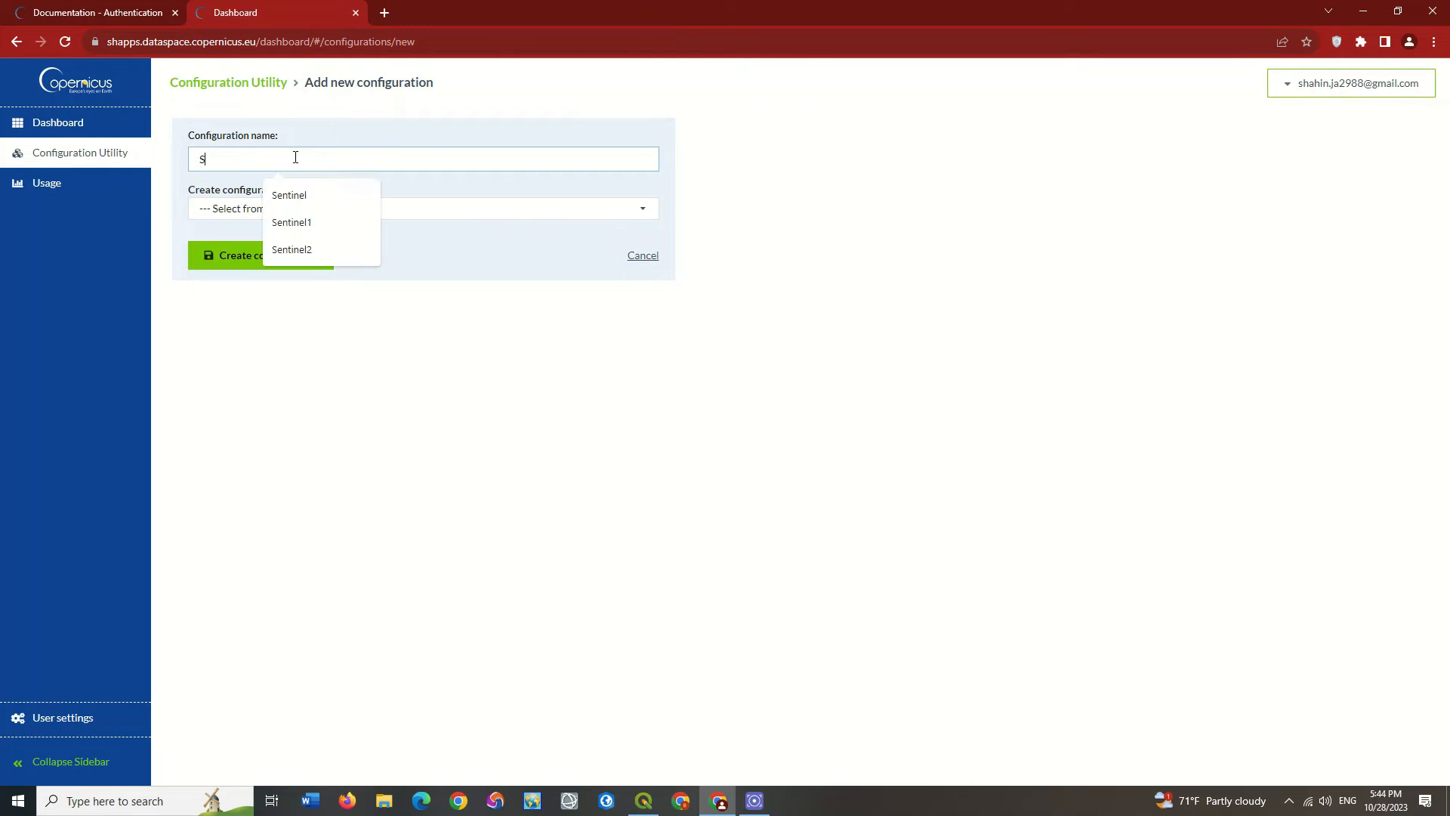
type("entinel5")
left_click(307, 211)
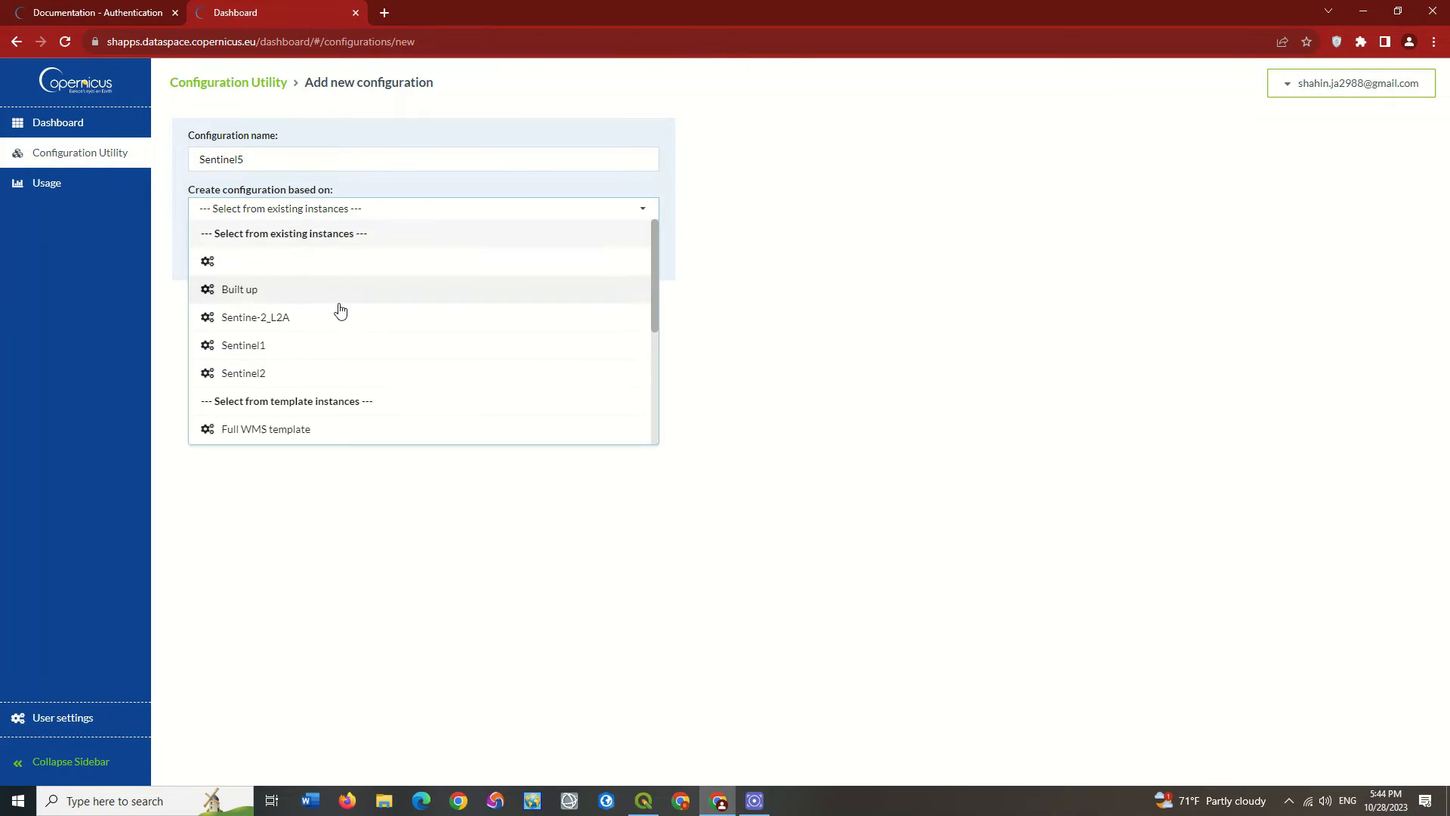
scroll(340, 310, "down", 5)
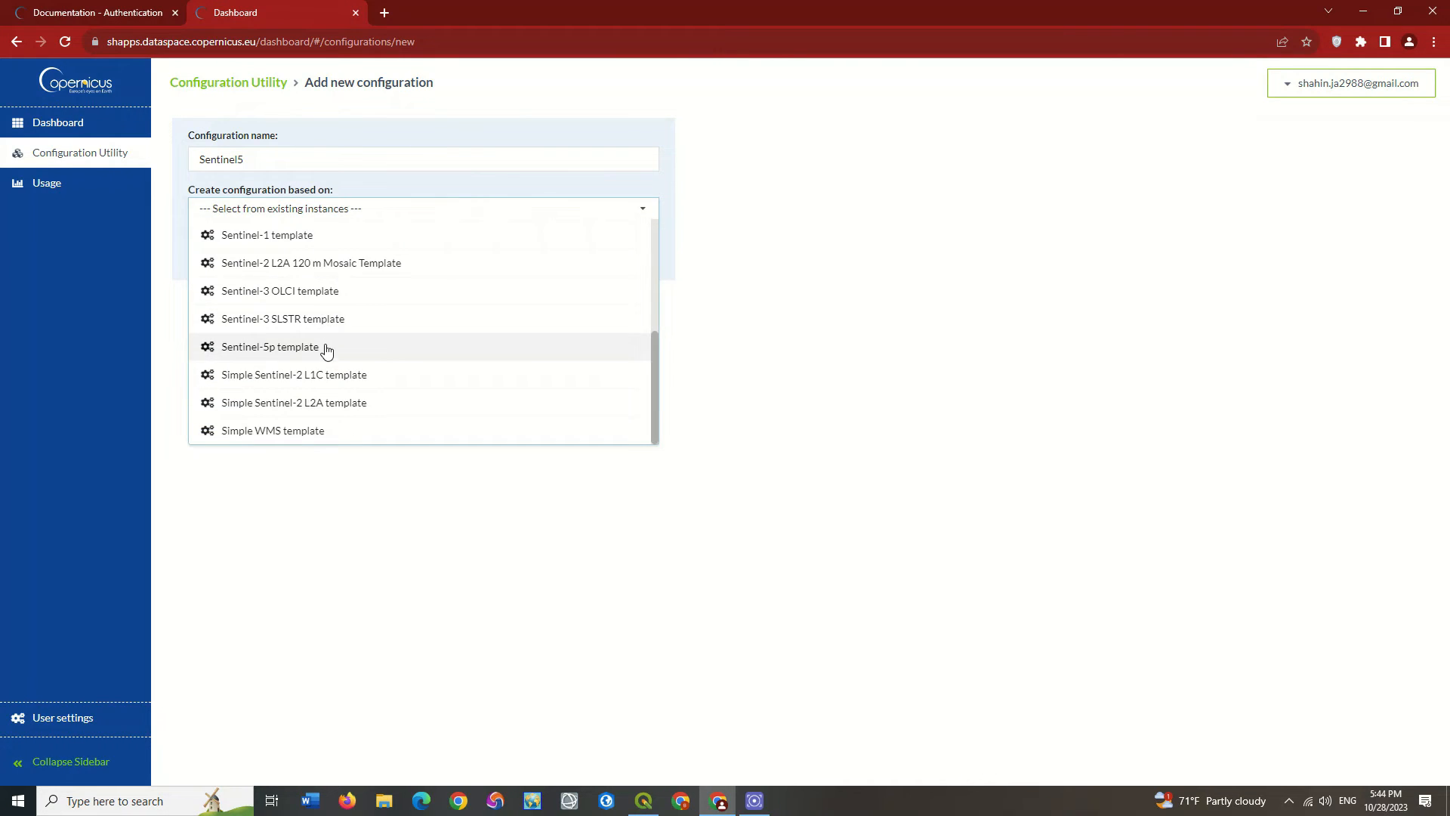
left_click(326, 348)
left_click(286, 260)
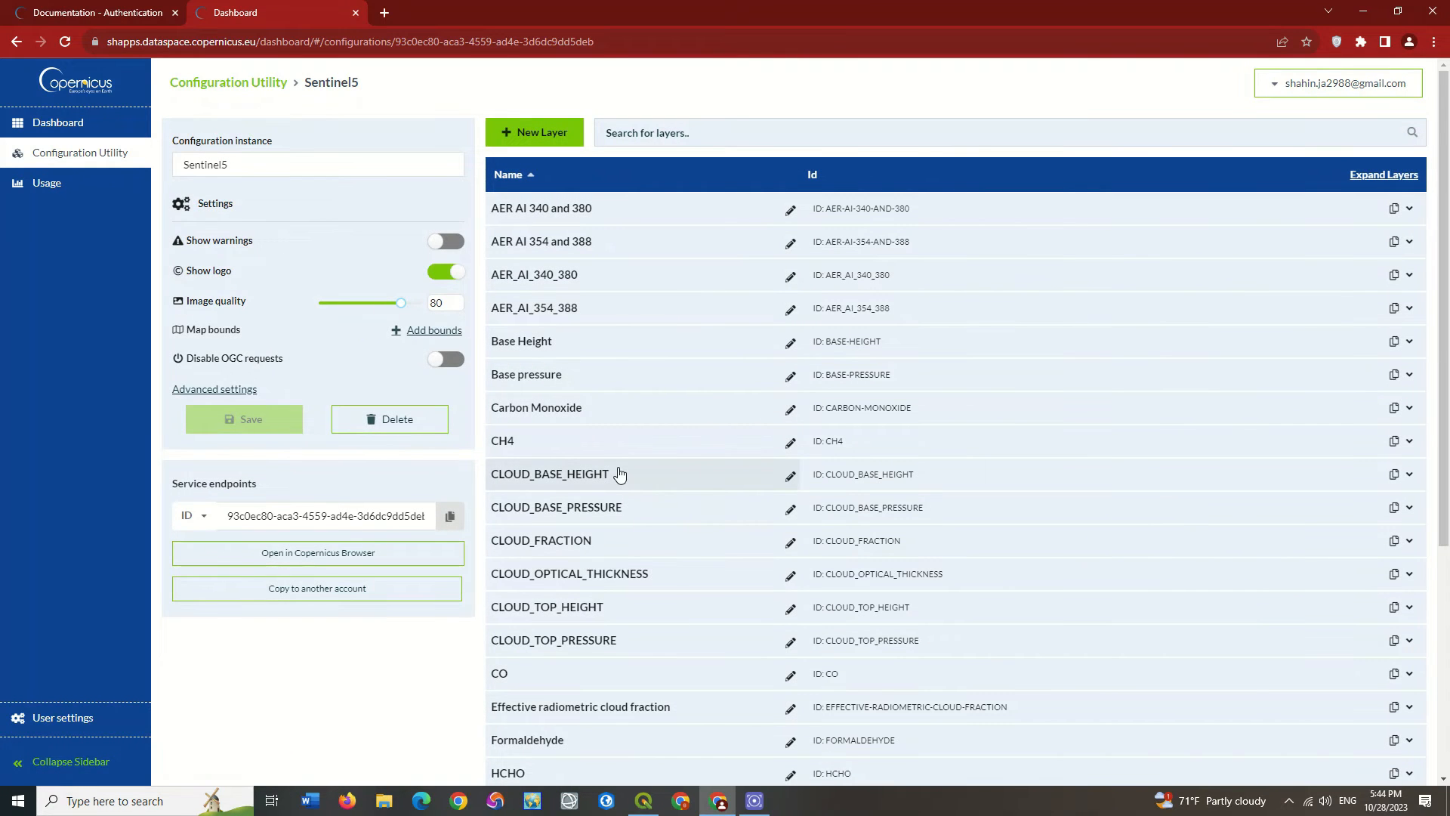
Step: Switch back to QGIS, log in to the SentinelHub plugin again and set the configuration to Sentinel5
left_click(644, 800)
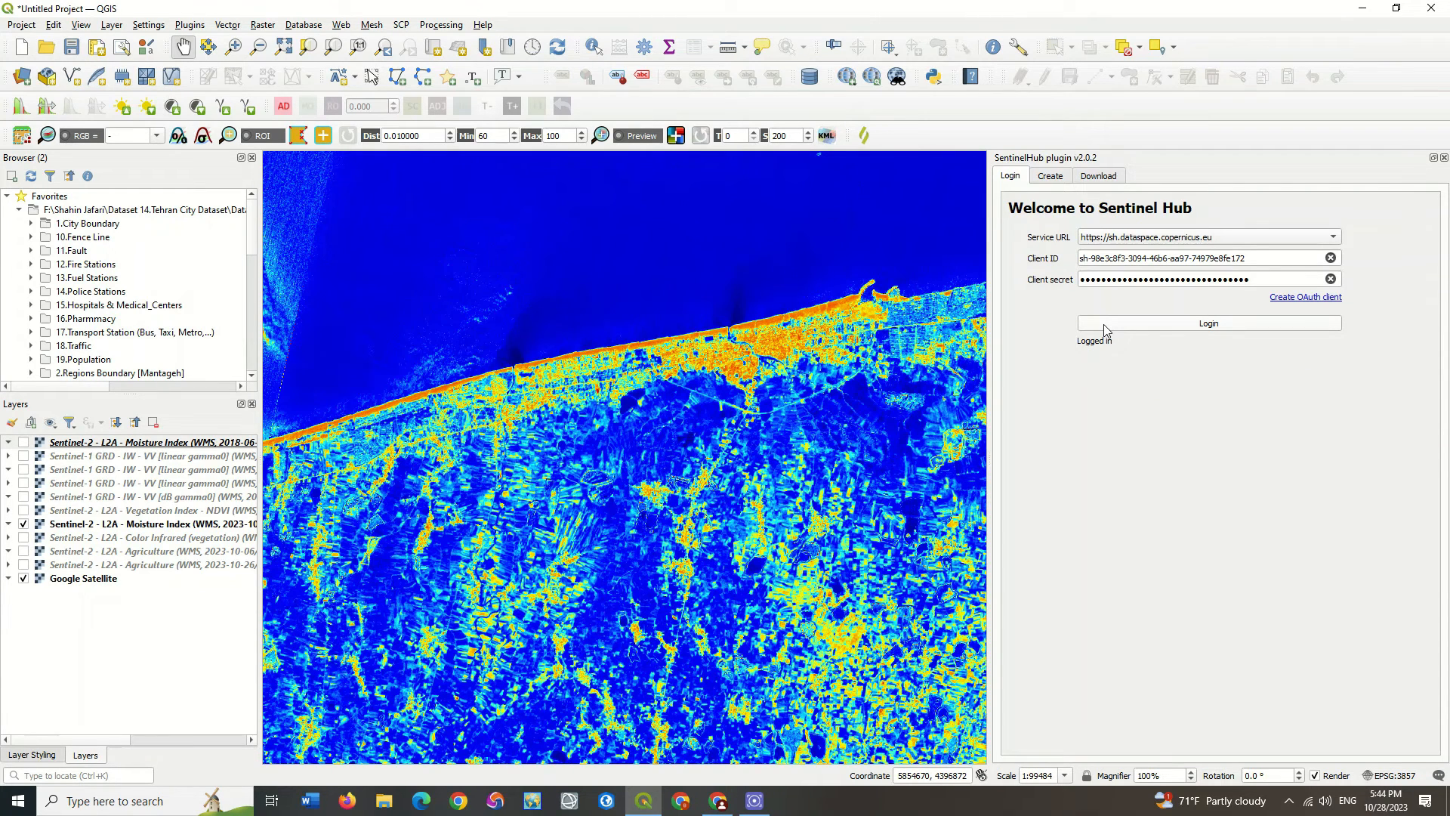
left_click(1054, 176)
left_click(1136, 213)
left_click(1141, 240)
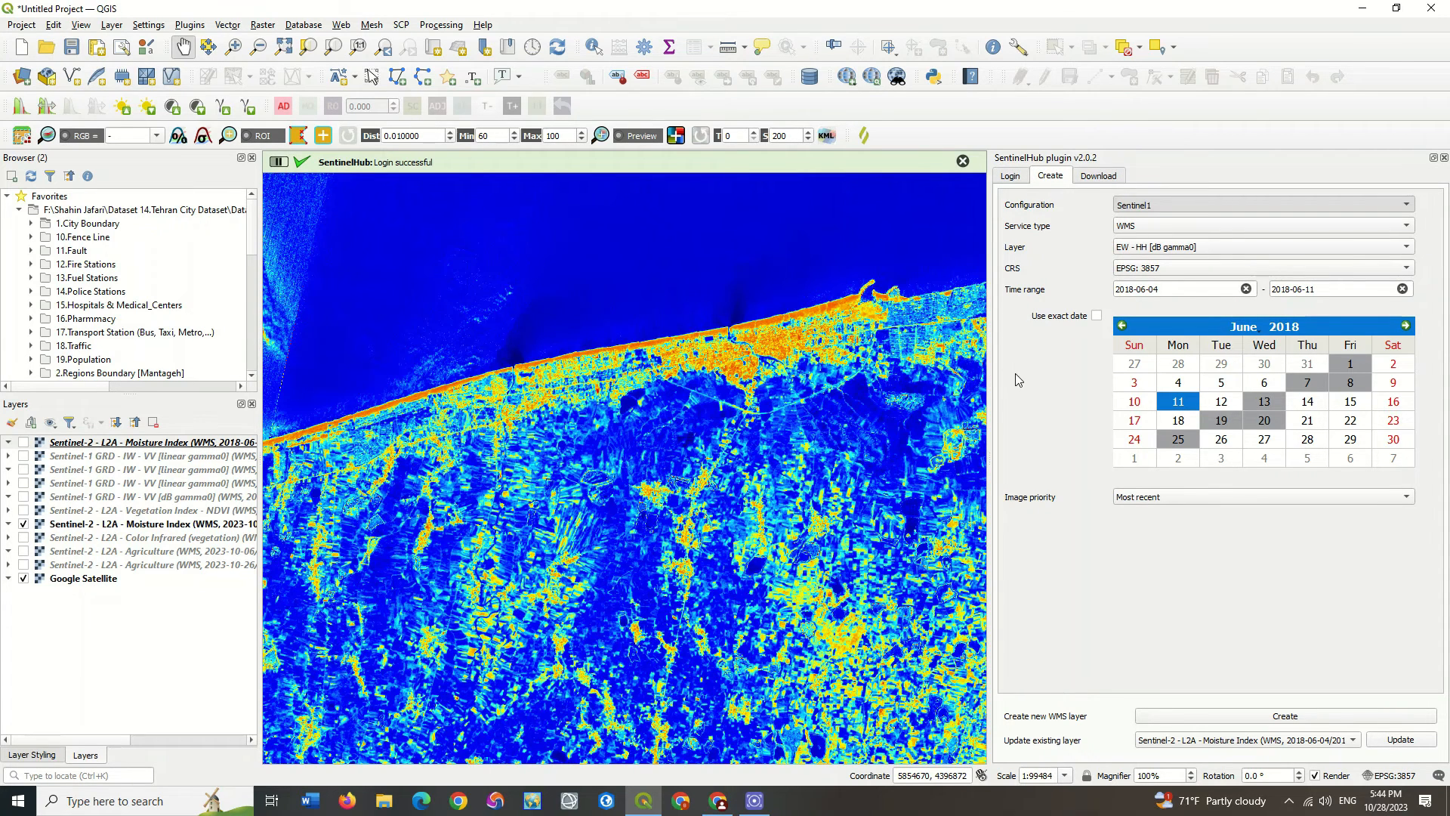
left_click(1256, 435)
Step: Create a Carbon Monoxide WMS layer for the time range 2018-06-04 to 2018-06-11
left_click(1161, 245)
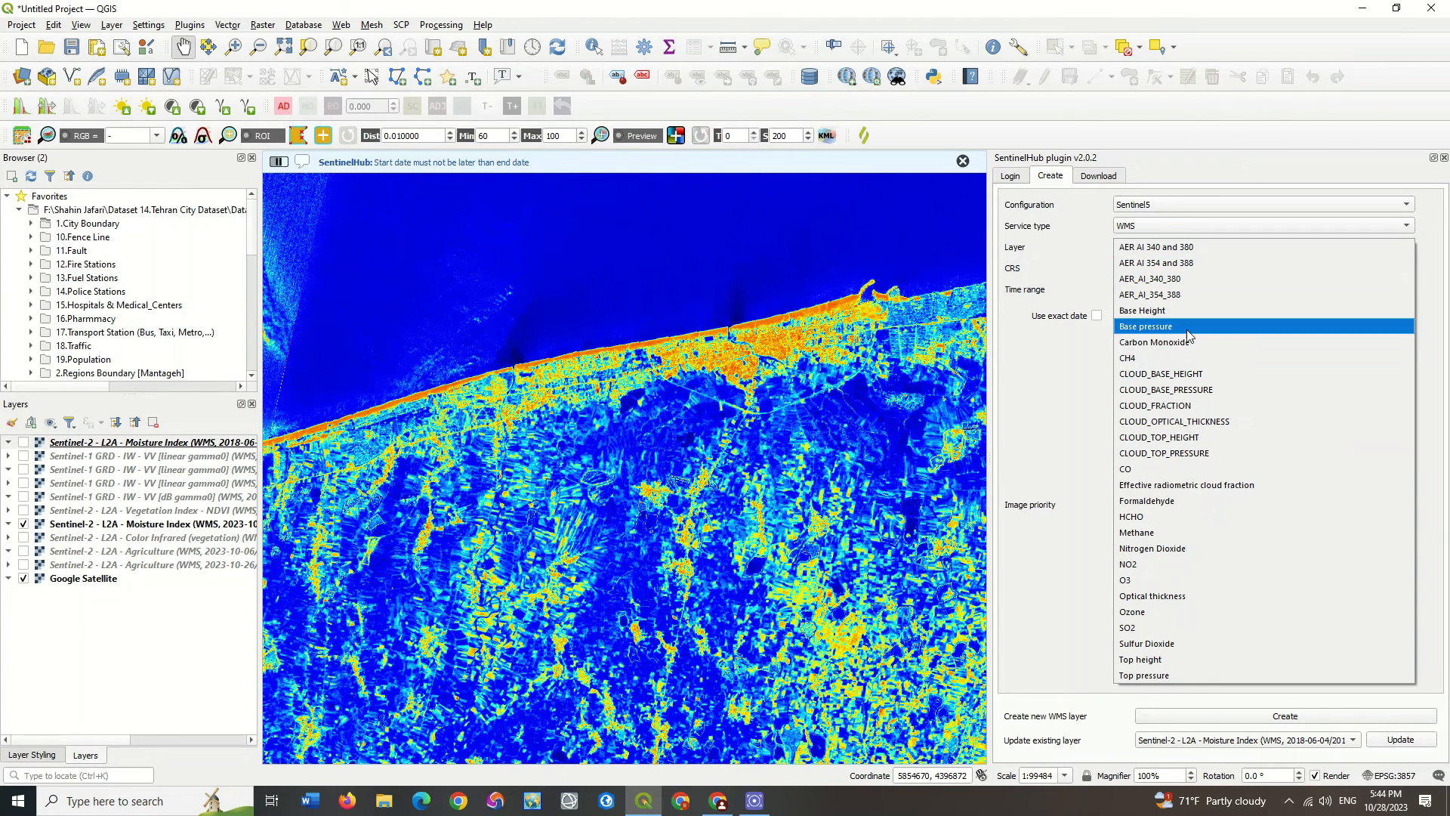
left_click(1156, 342)
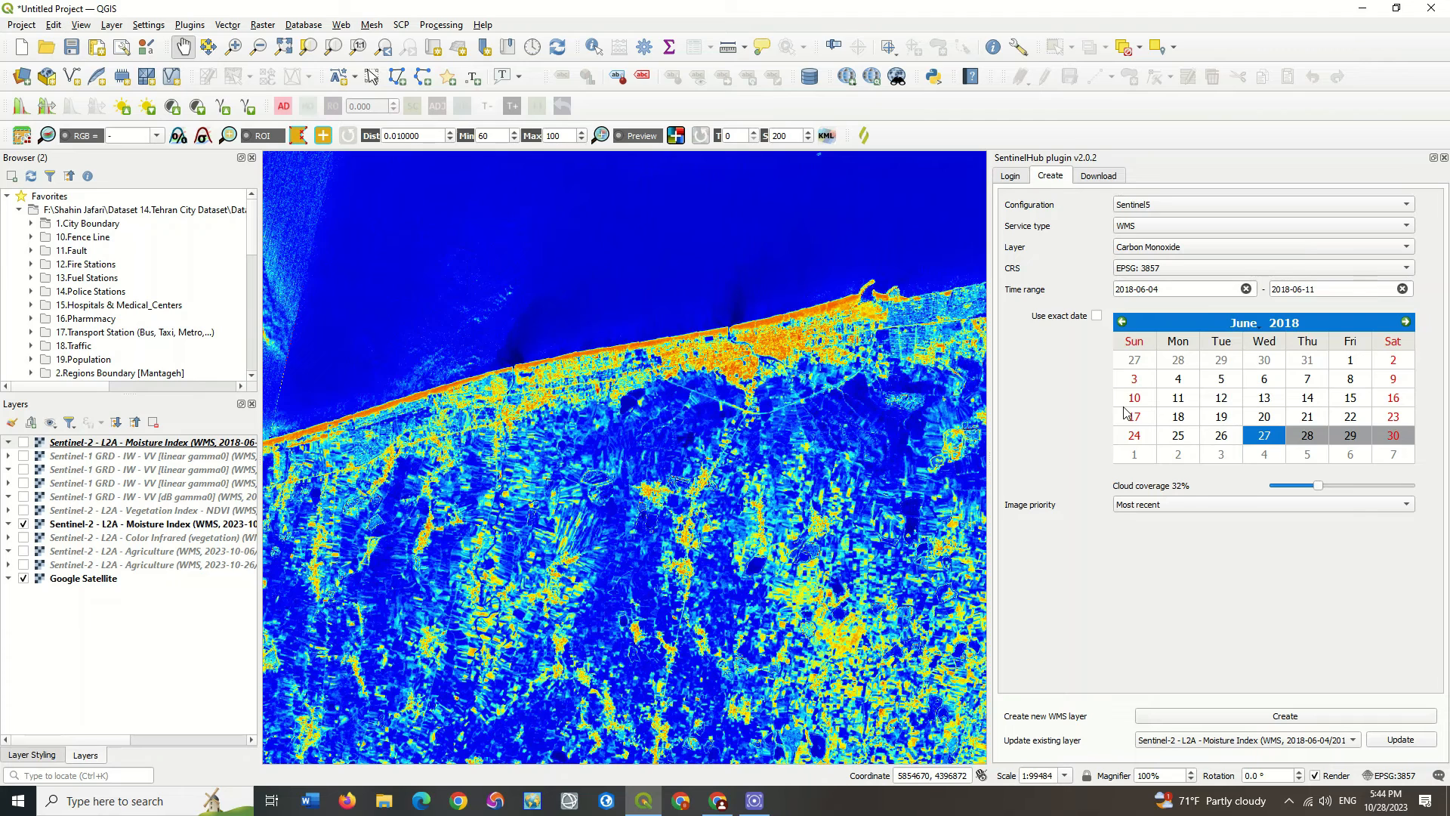
left_click(1230, 716)
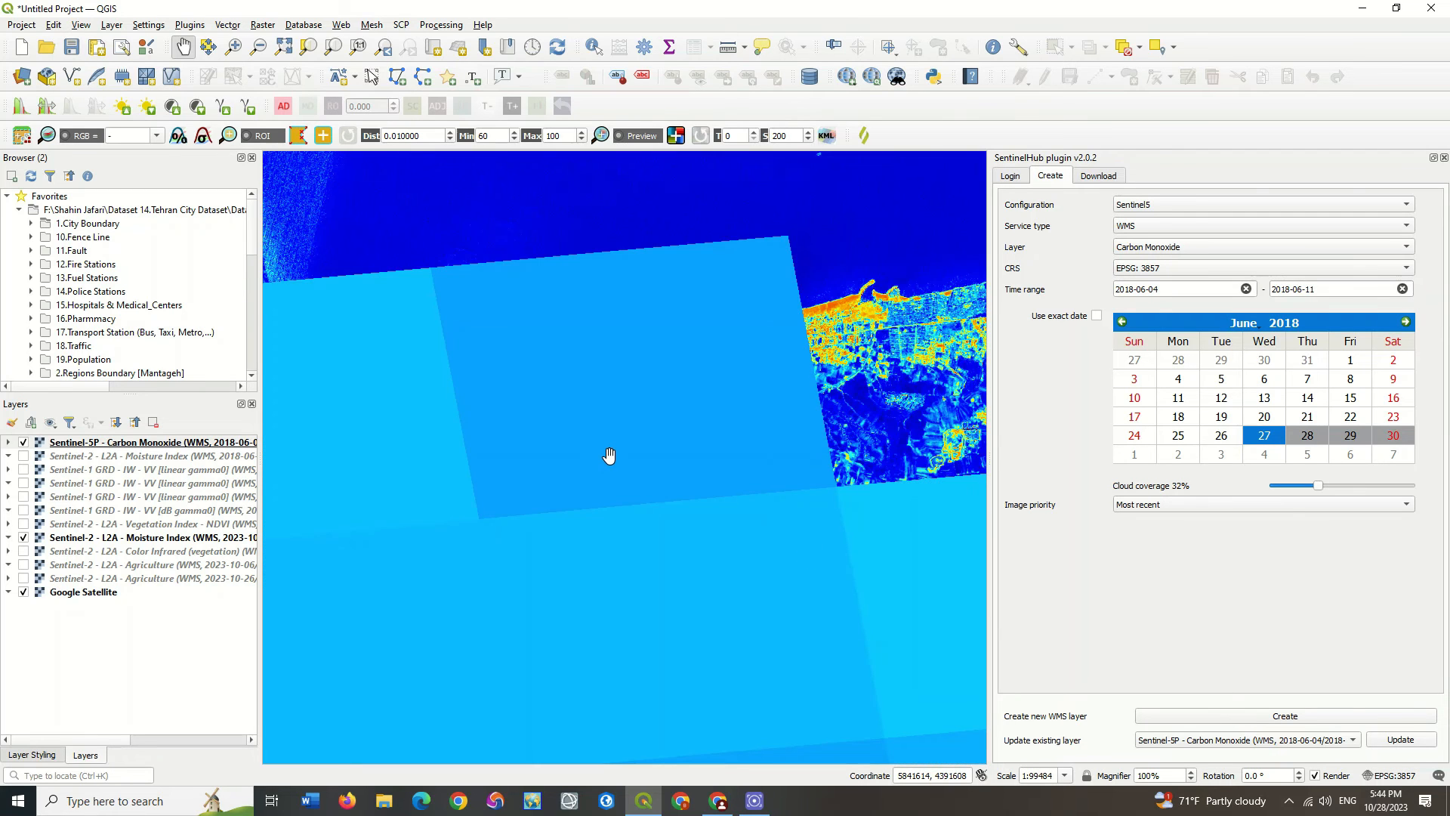
Step: Hide the 2023 Moisture Index layer to view the Carbon Monoxide layer over Google Satellite at regional scale
scroll(609, 456, "down", 1)
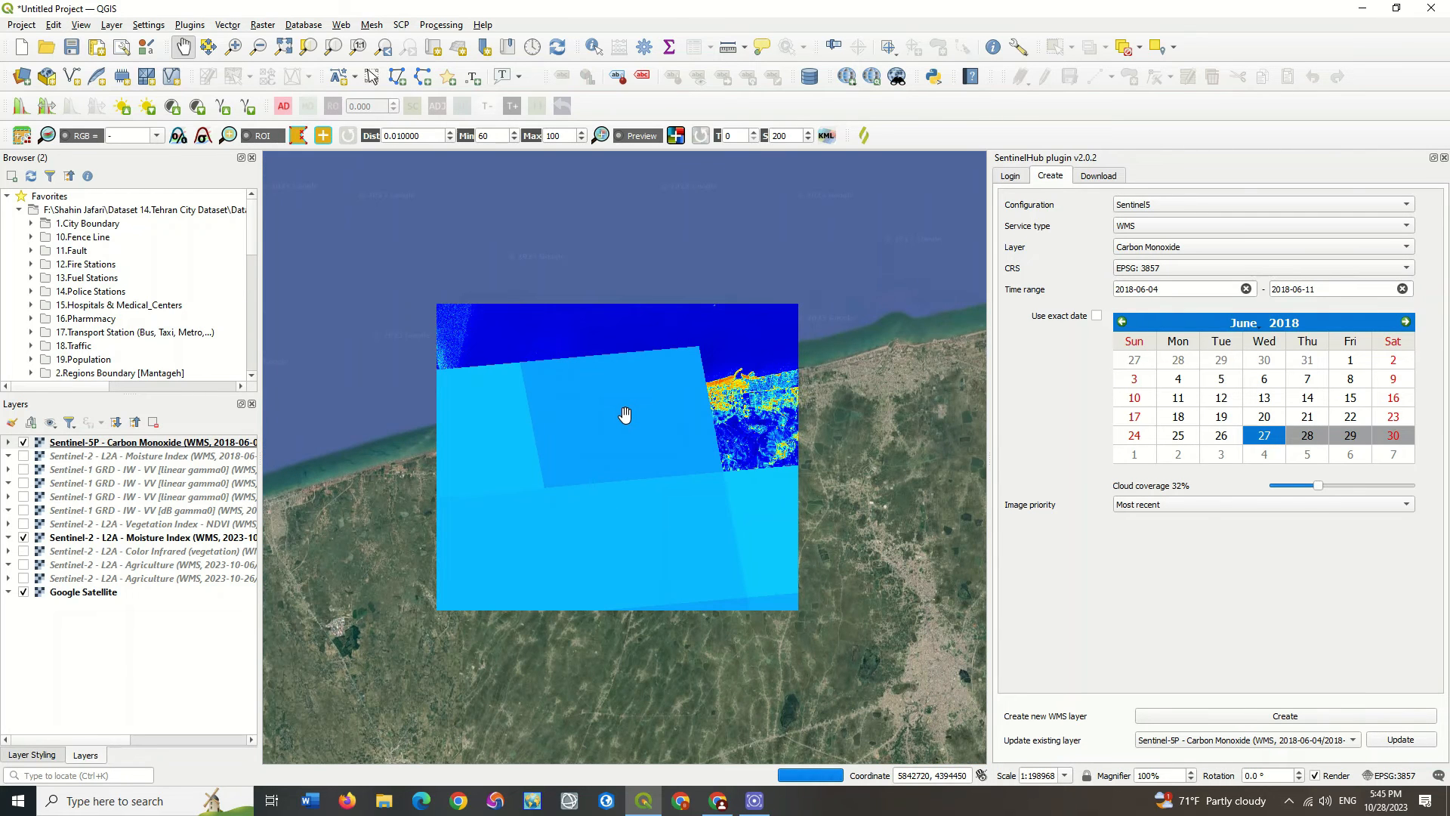
scroll(624, 415, "down", 3)
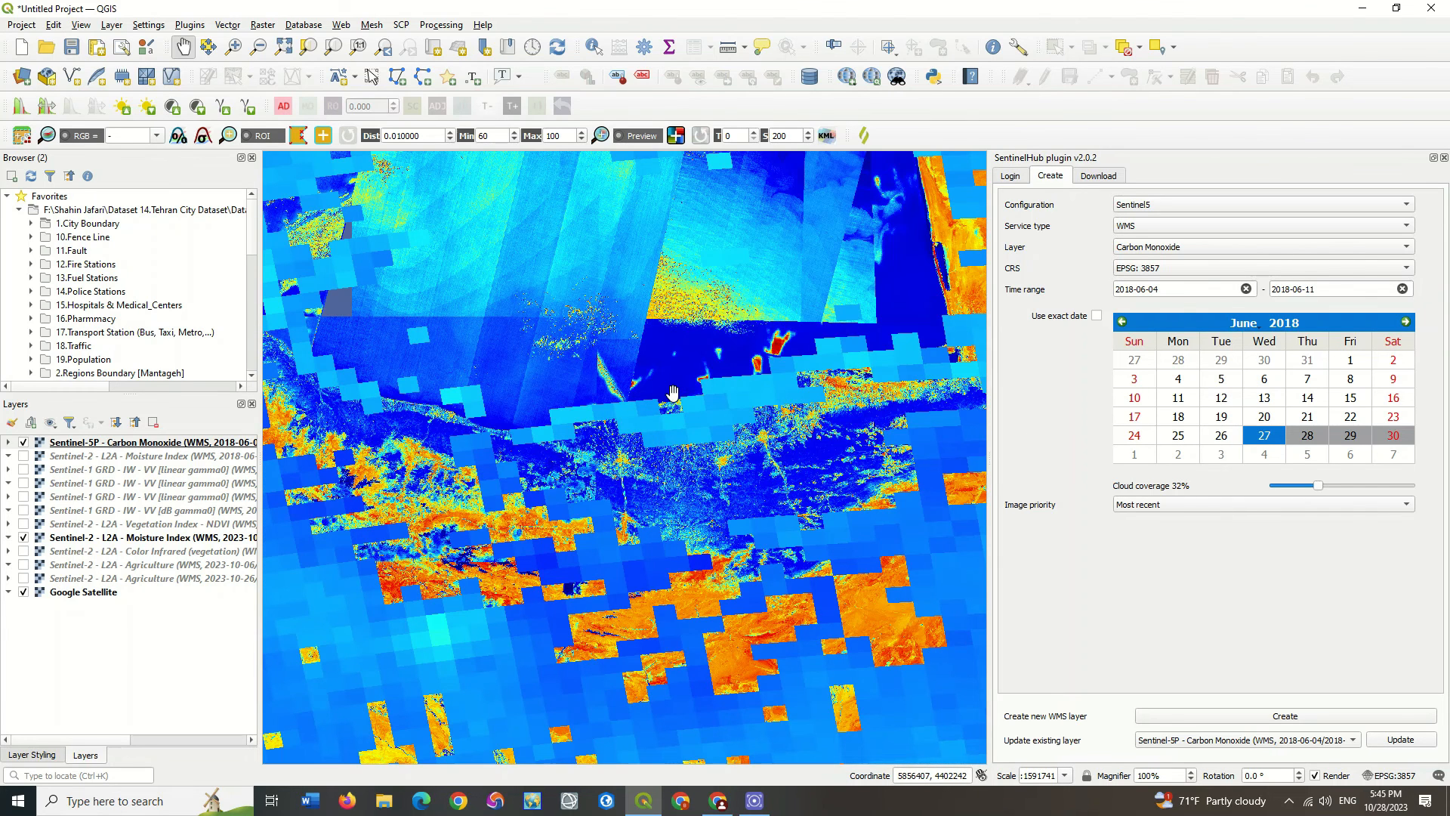
left_click(23, 537)
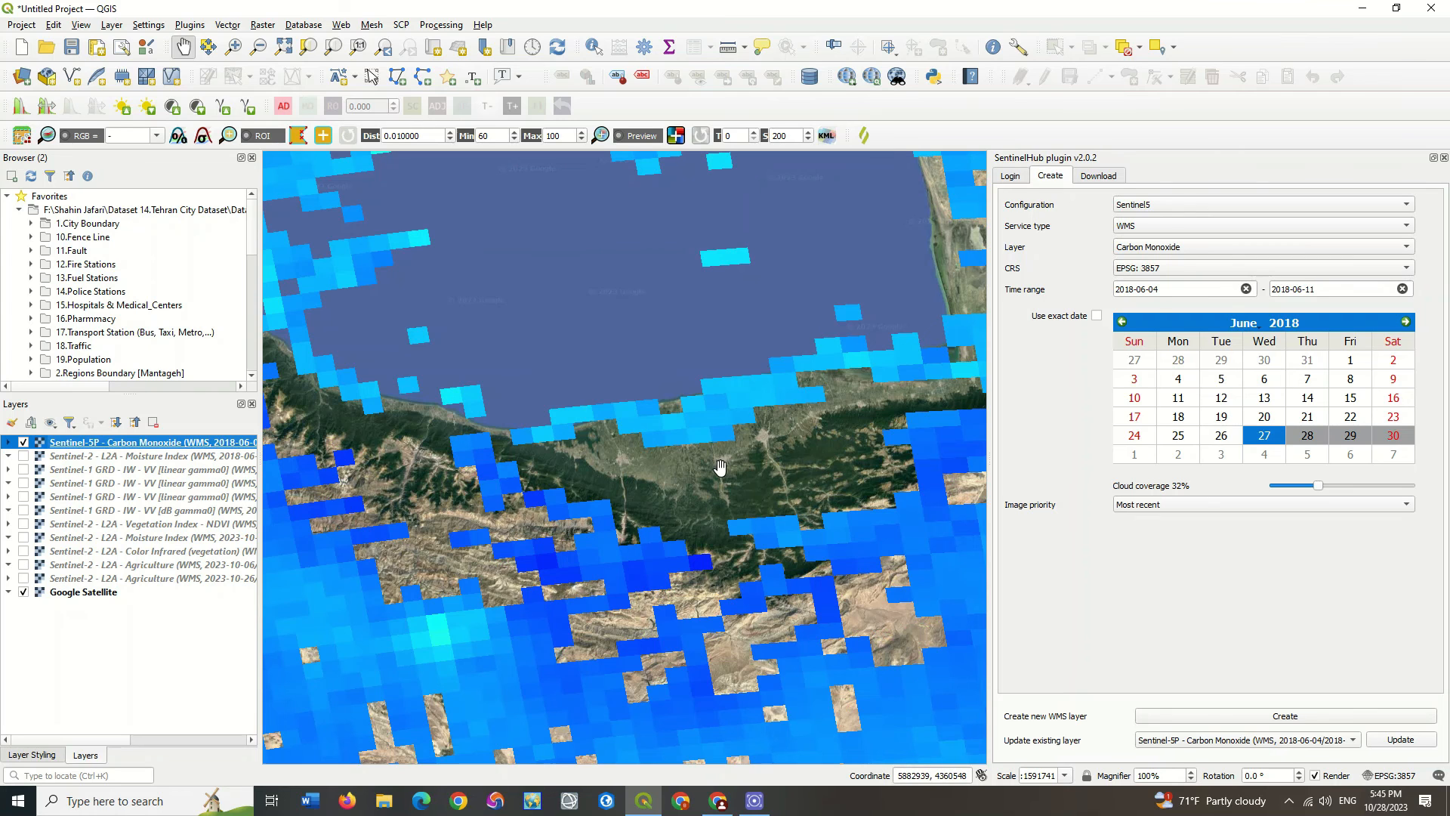